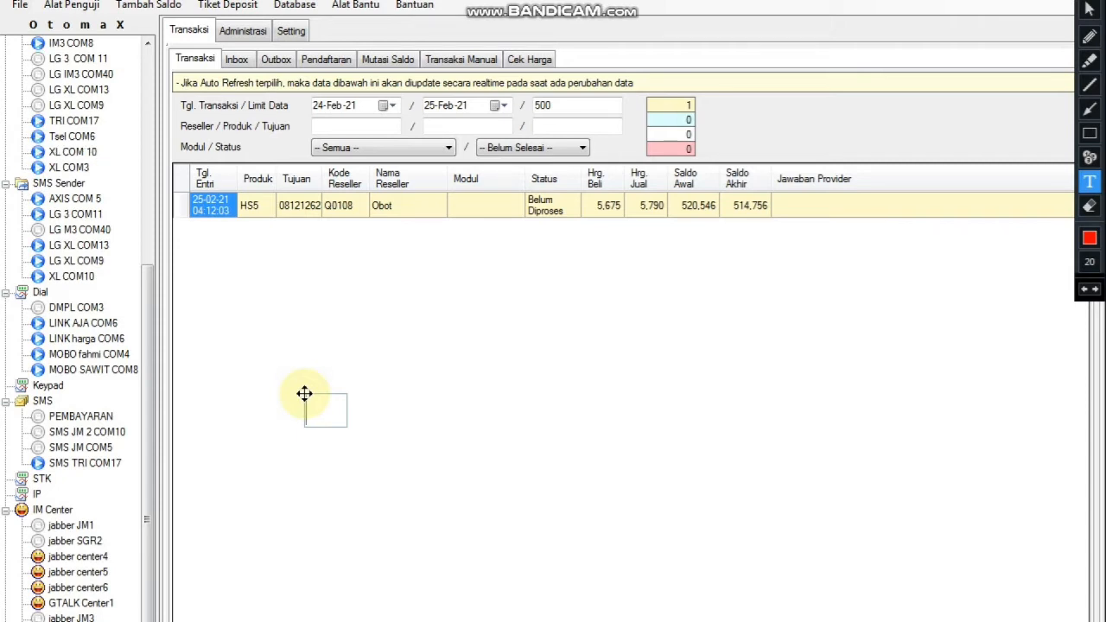
Write the welcome caption 'welcome back to my channel / BANG NOOB / NEWBIE BERKREASI SERBA SERBI'.
text(welcome back)
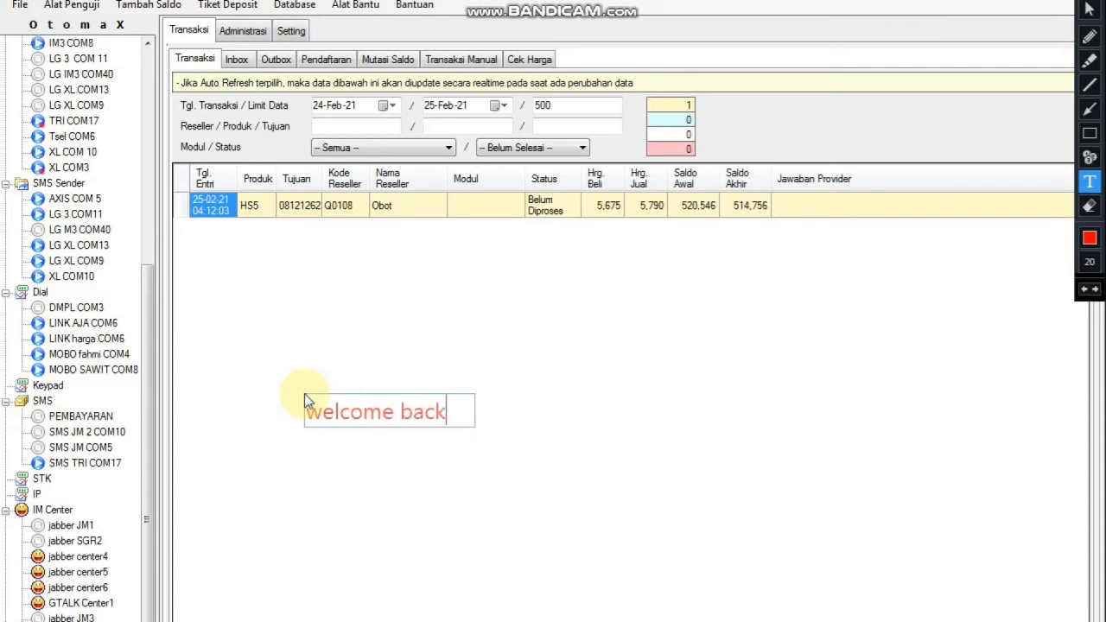
text( to my channel)
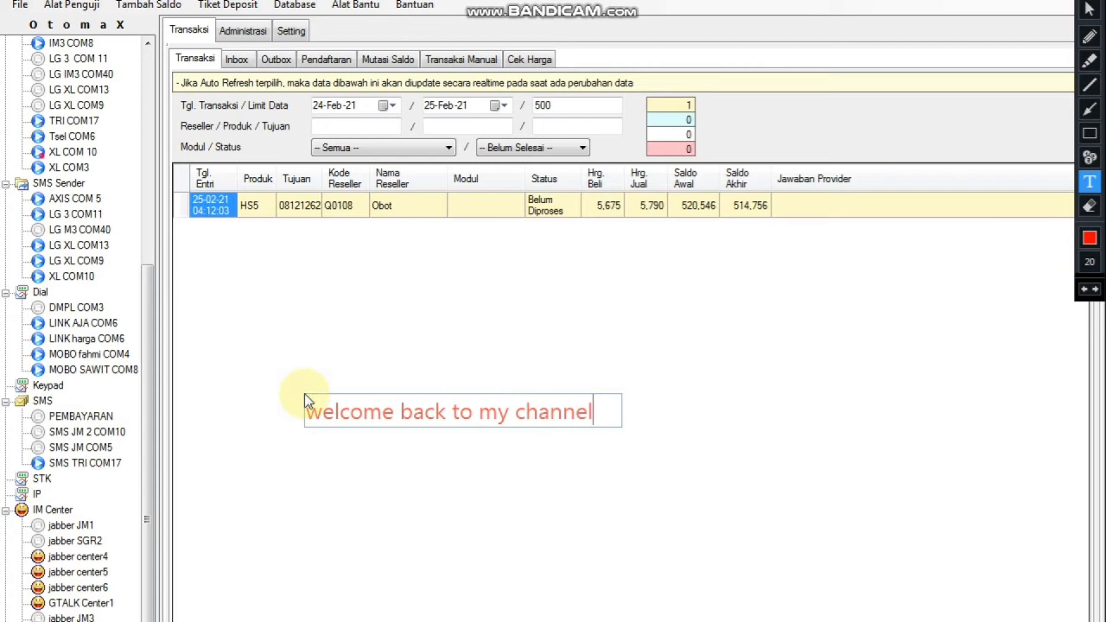
key(Return)
key(Return)
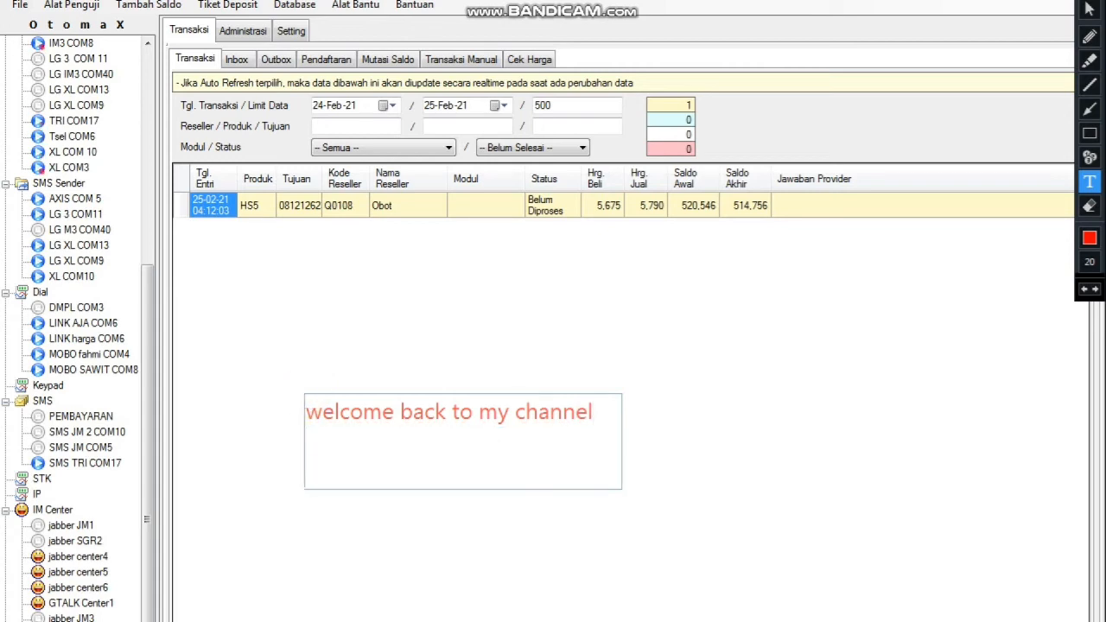
text(BAN)
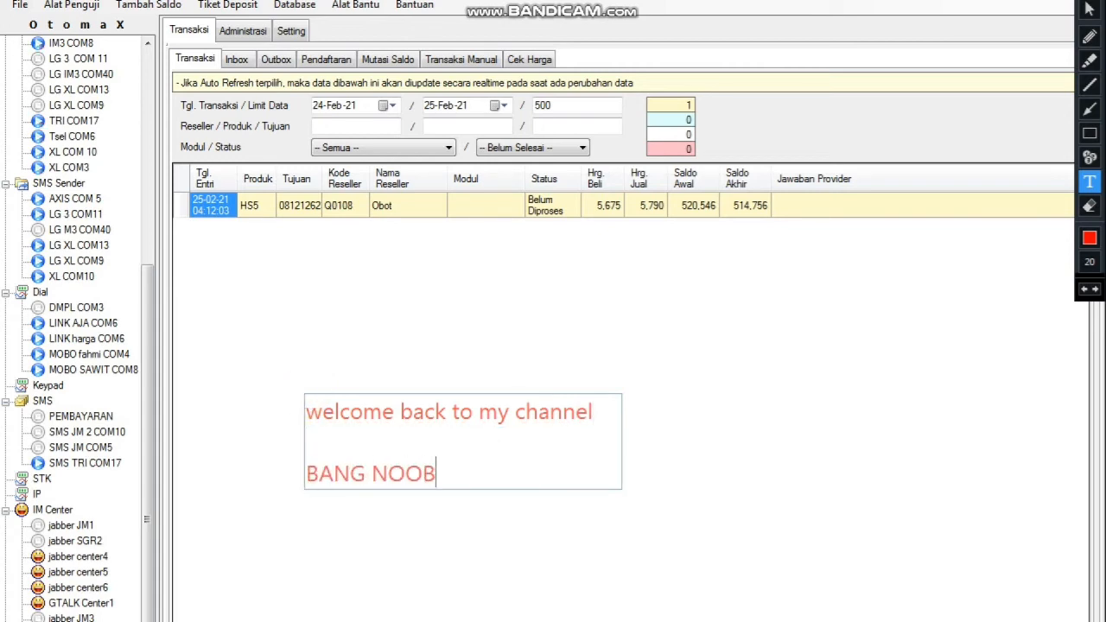
text(G NOOB)
key(Return)
key(Return)
text(NE)
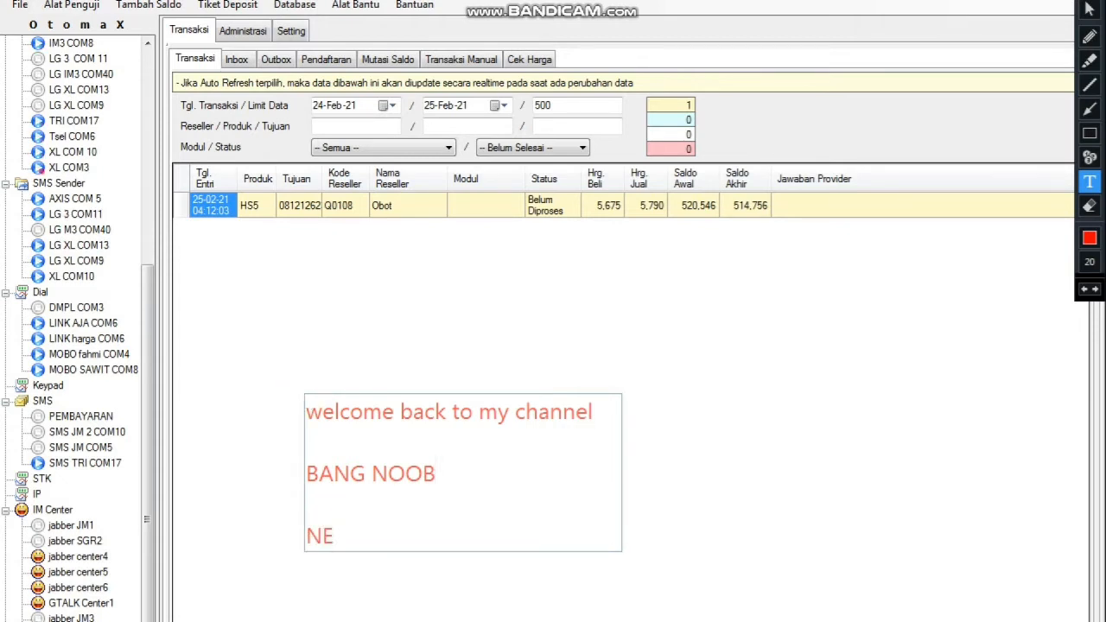
text(WBIE BERKREASI S)
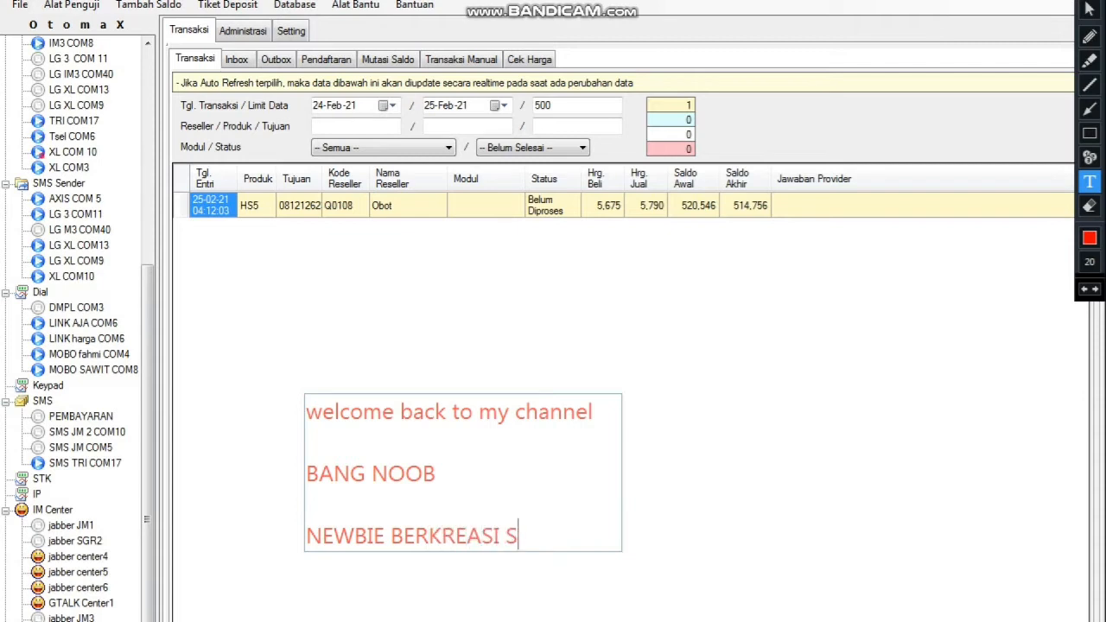
text(ERBA SERBI)
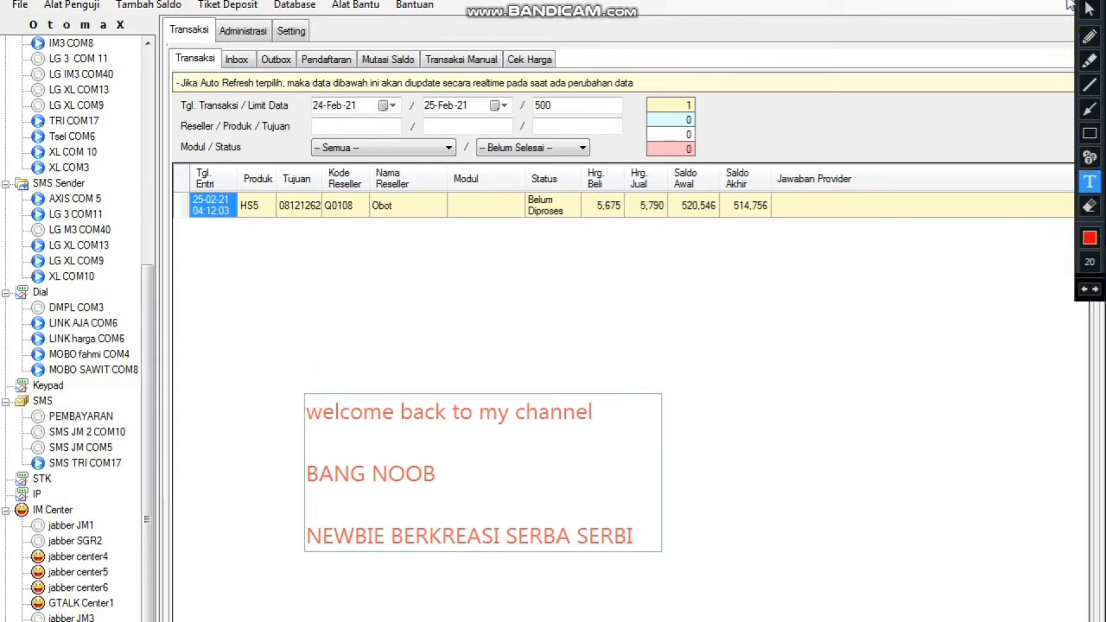
Clear the welcome caption and set the caption text size to 40 px.
click(1097, 1)
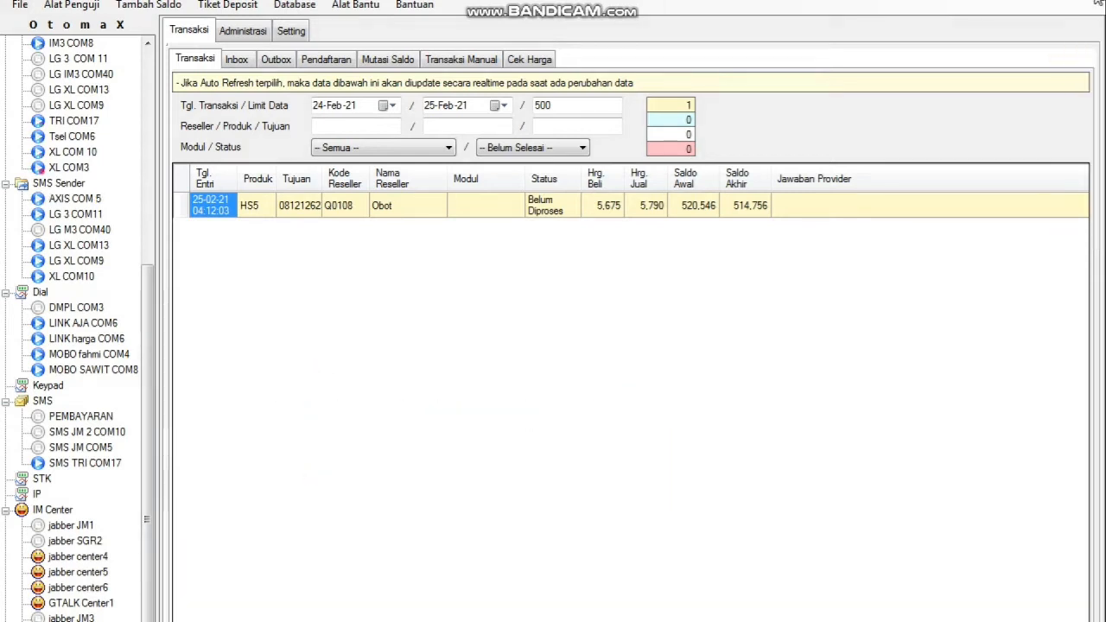
click(1094, 1)
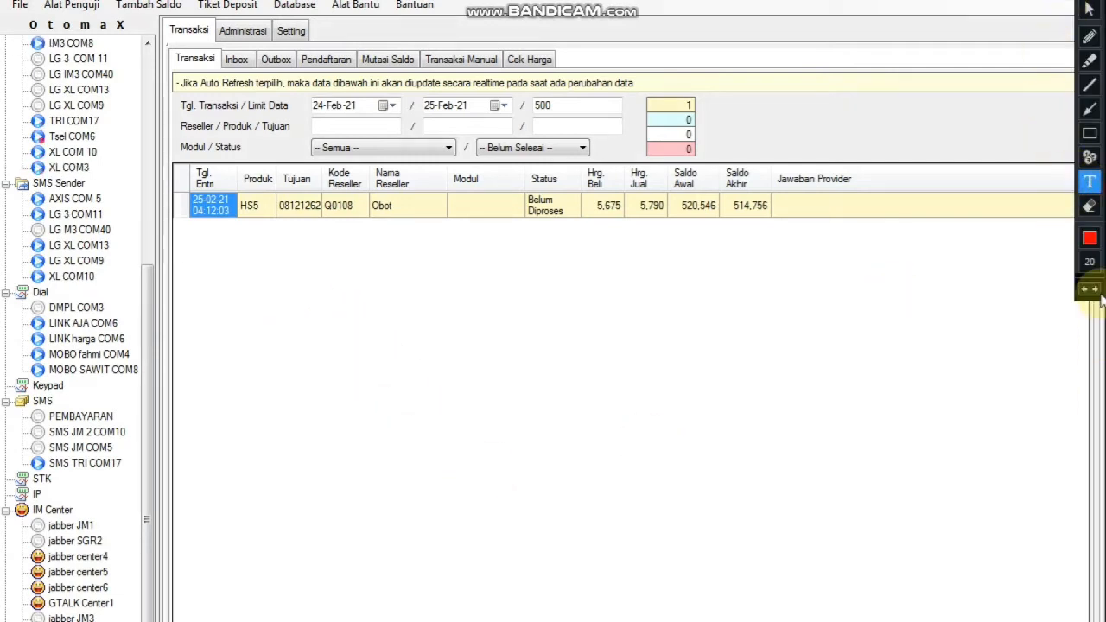
click(1089, 262)
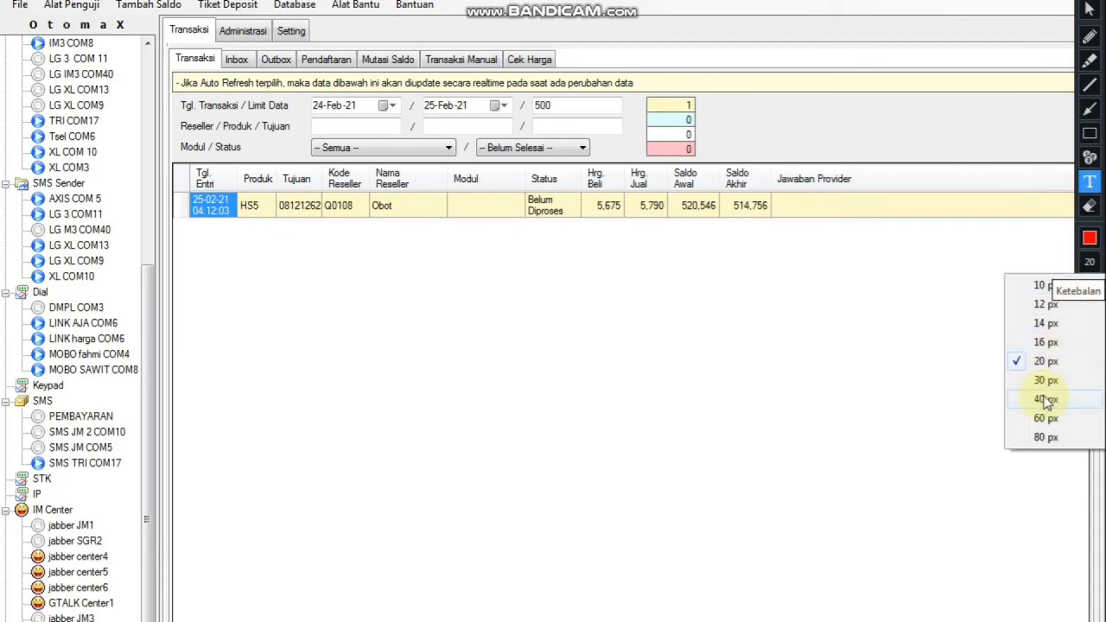
click(1046, 399)
Caption the empty grid 'KALI INI KITA BAHAS PERINTAH / SMS provider tri'.
click(261, 342)
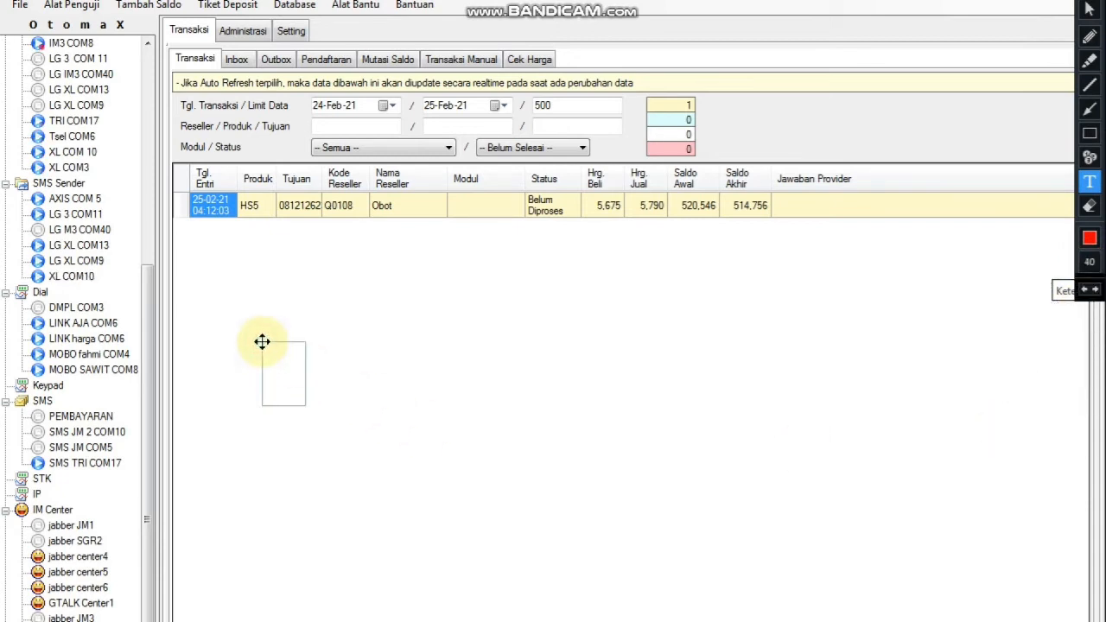
text(KALI IN)
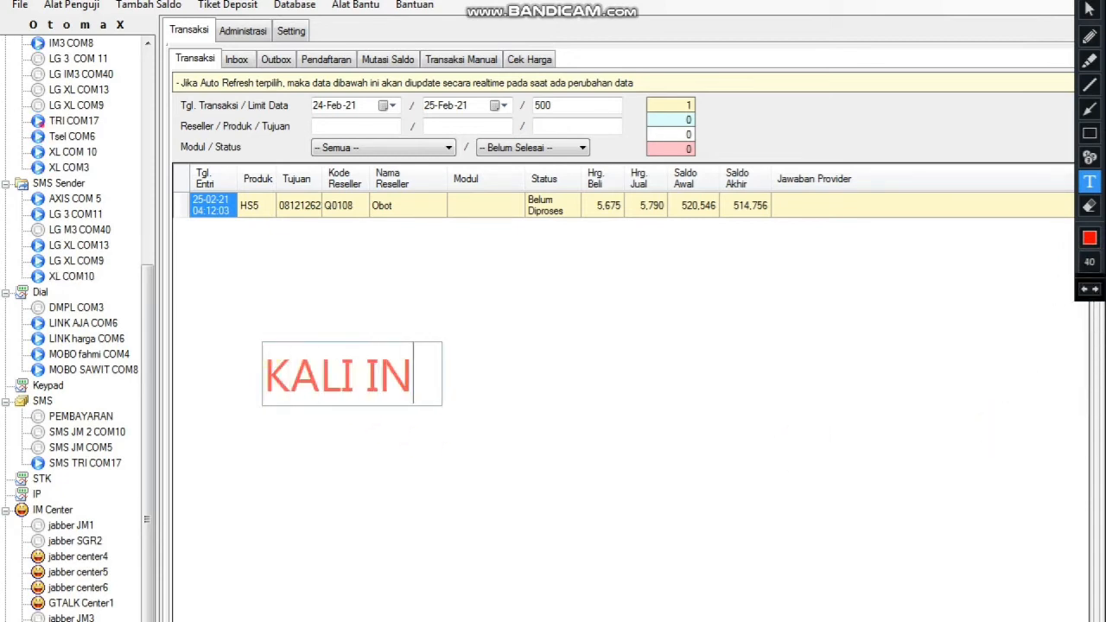
text(I KITA BAHAS)
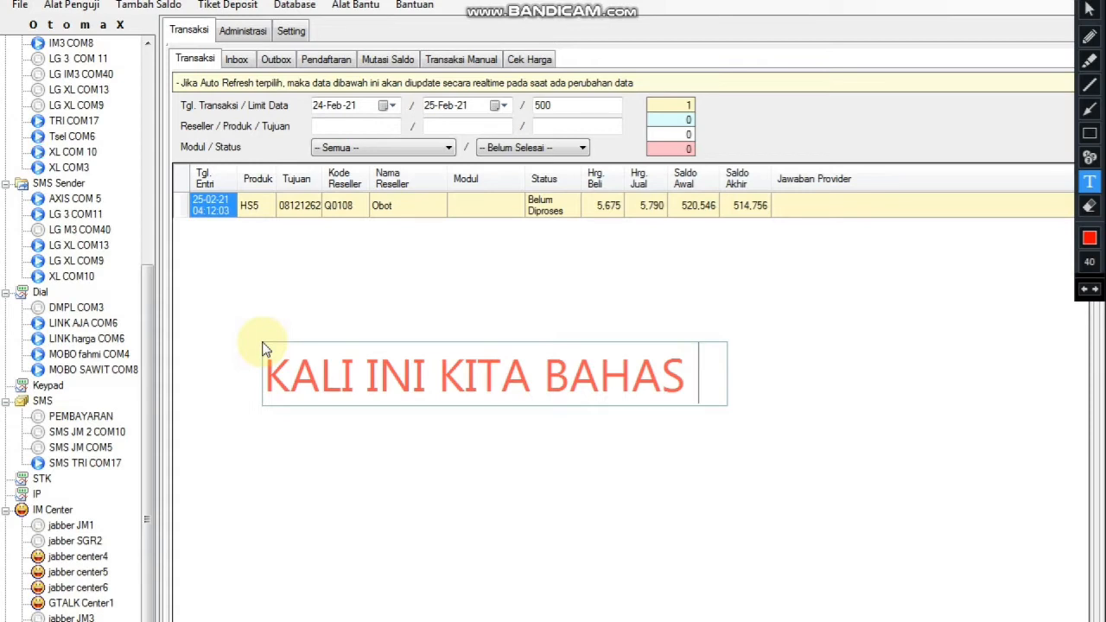
text(PERINTAH)
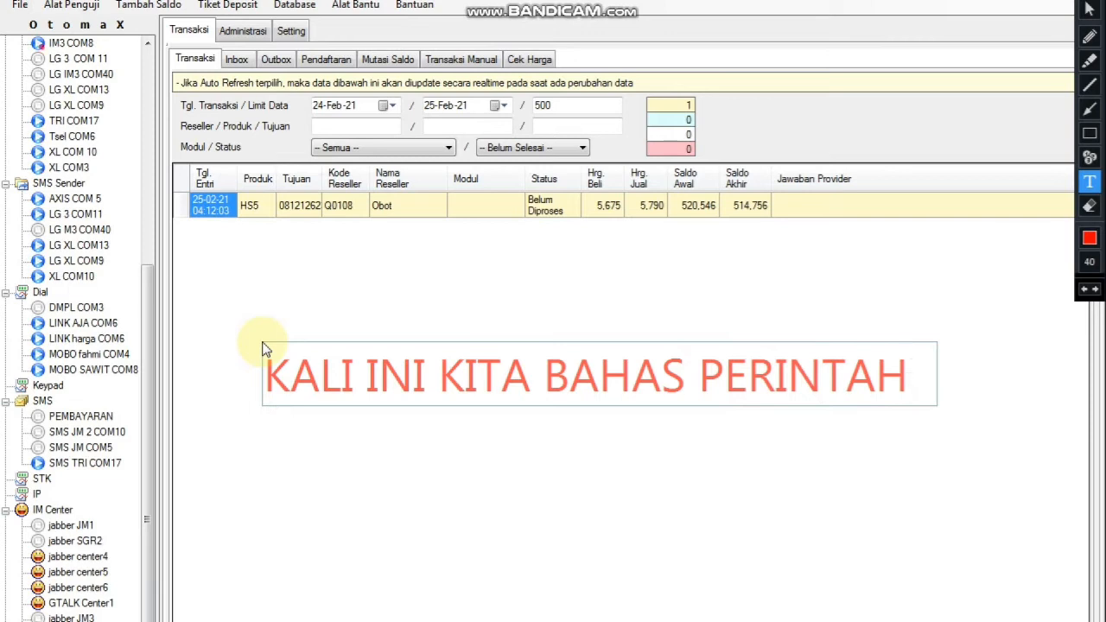
key(Return)
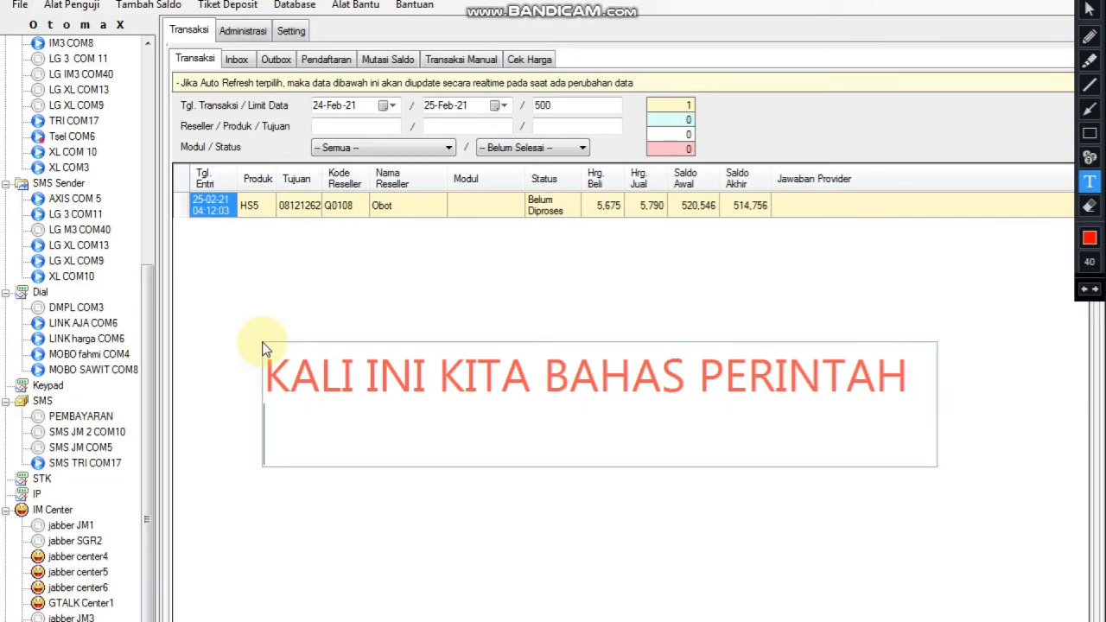
text(SMS)
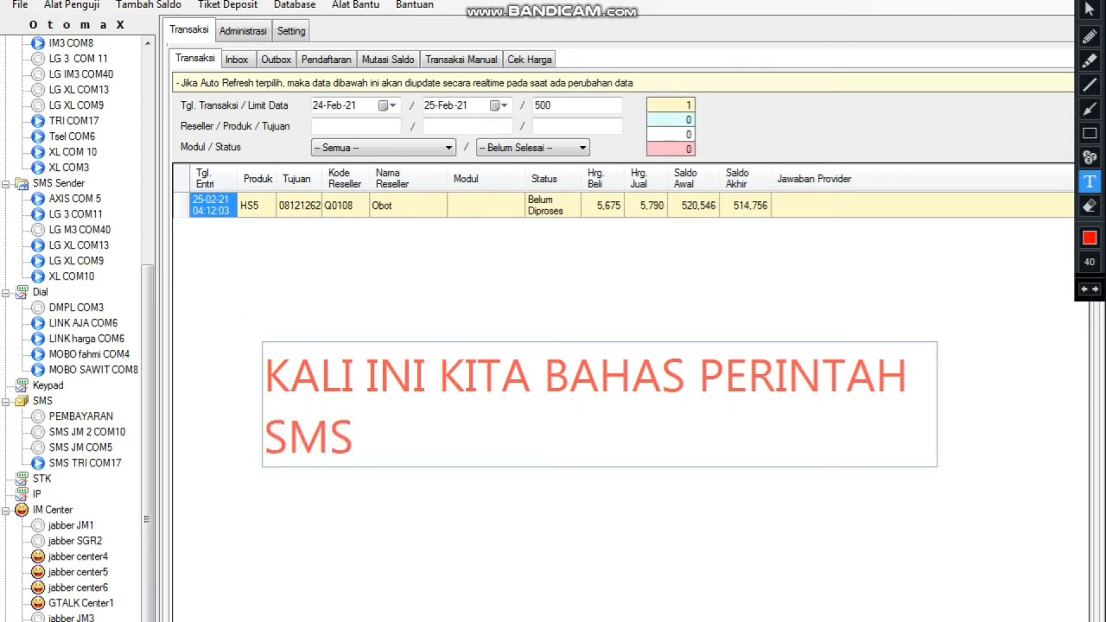
text( provider )
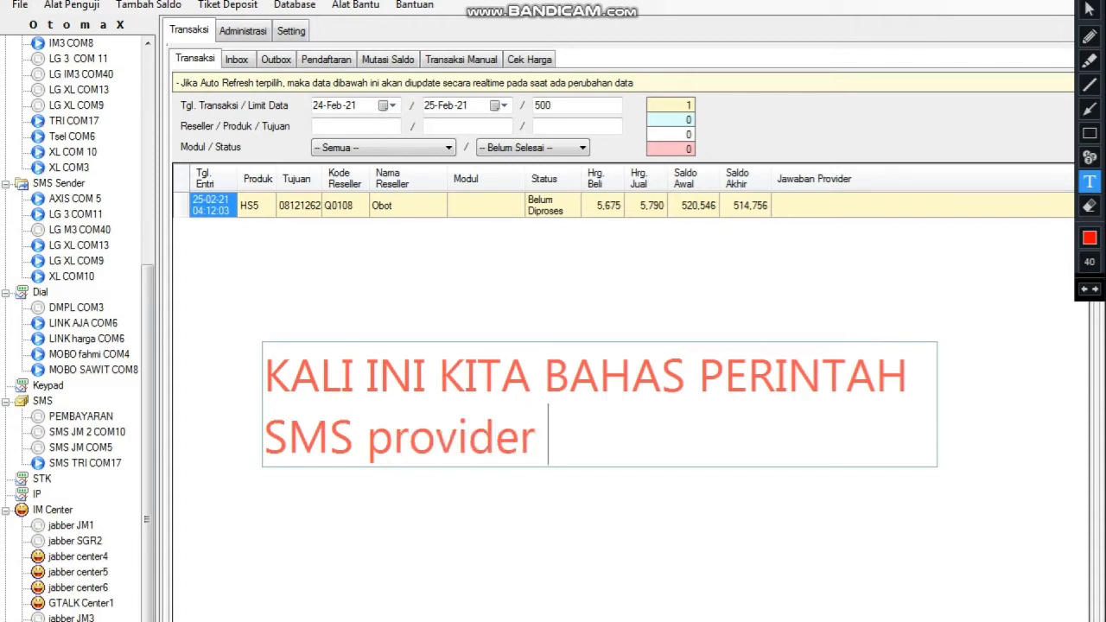
text(tri)
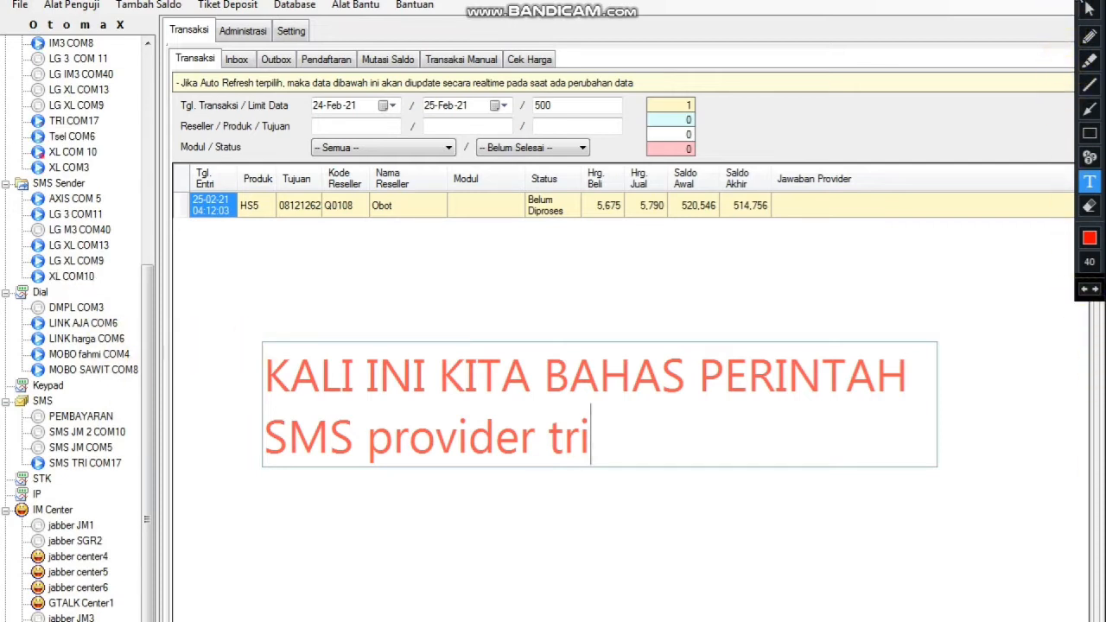
Replace the topic caption with a red arrow and rectangle marking SMS TRI COM17.
click(1088, 1)
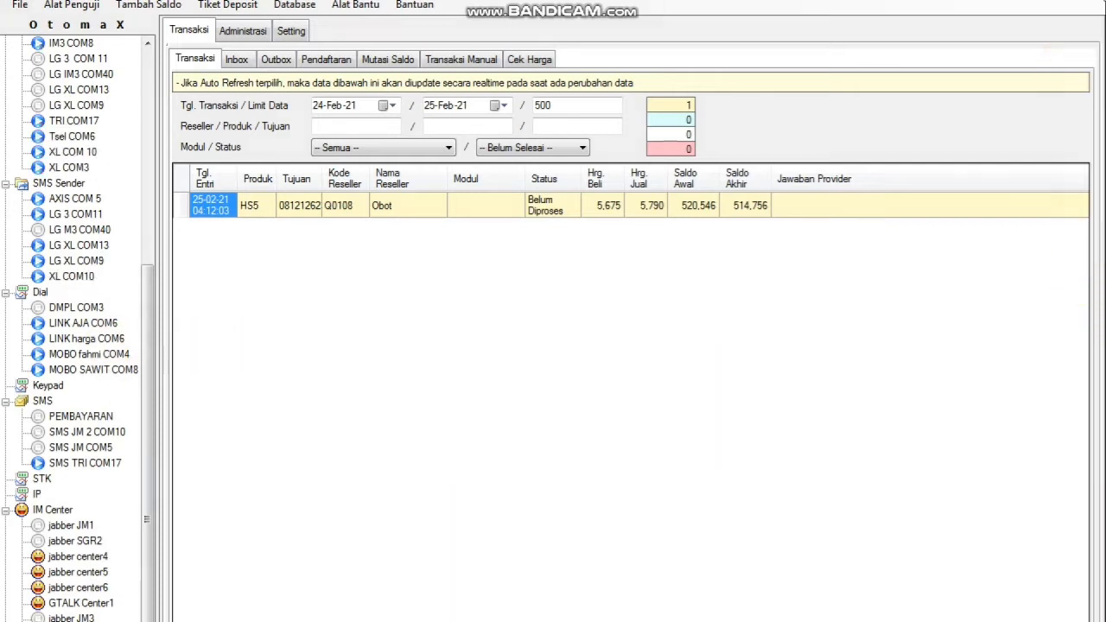
click(1072, 2)
click(1090, 110)
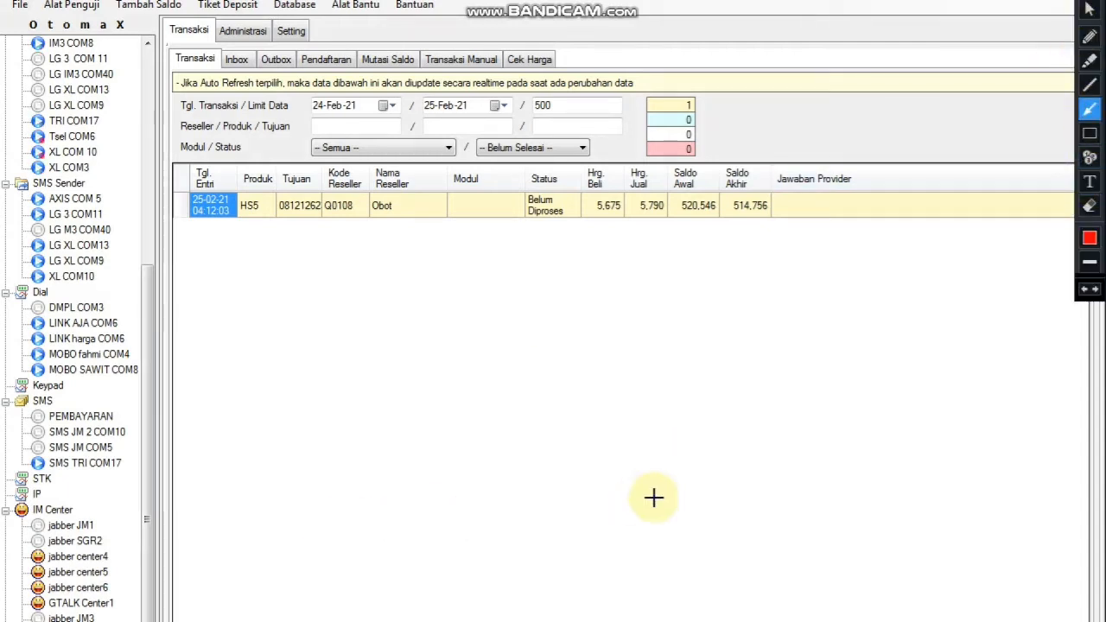
mouse_move(494, 440)
mouse_down()
mouse_move(128, 458)
mouse_move(137, 464)
mouse_up()
click(1090, 133)
drag(13, 452, 152, 474)
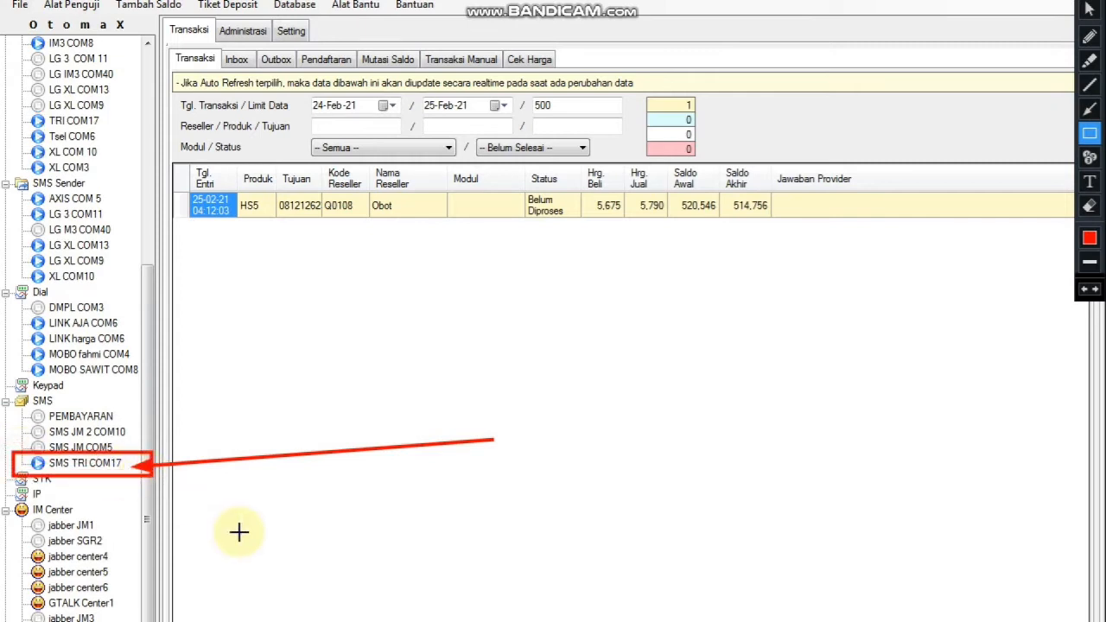
Clear the arrow and rectangle, then caption the grid 'untuk menambahkan klik kanan'.
click(1090, 0)
click(1071, 0)
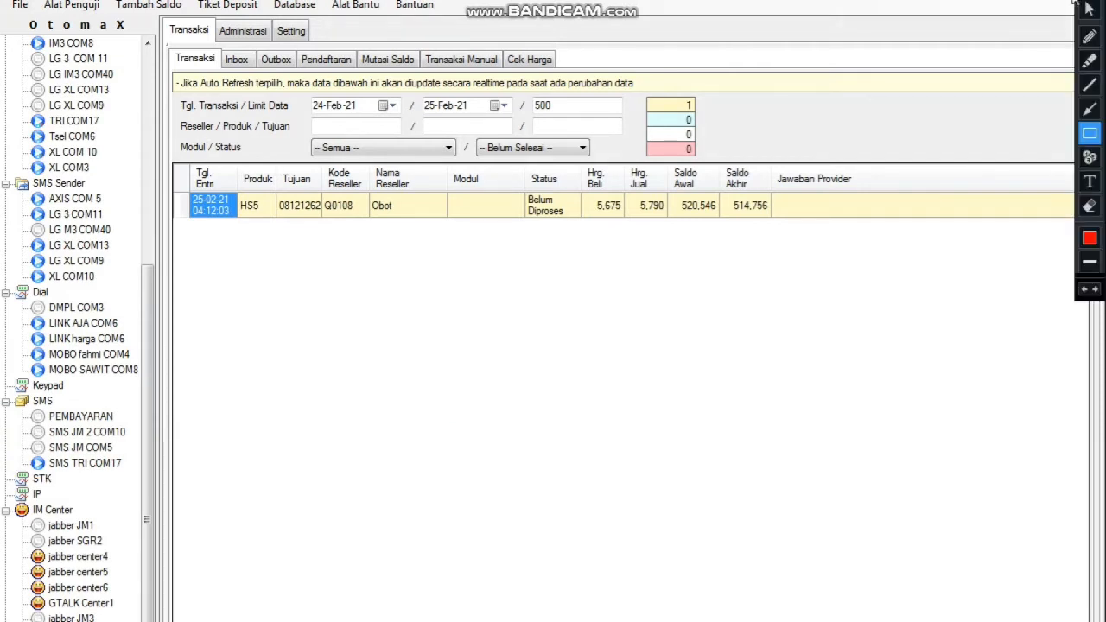
click(1090, 0)
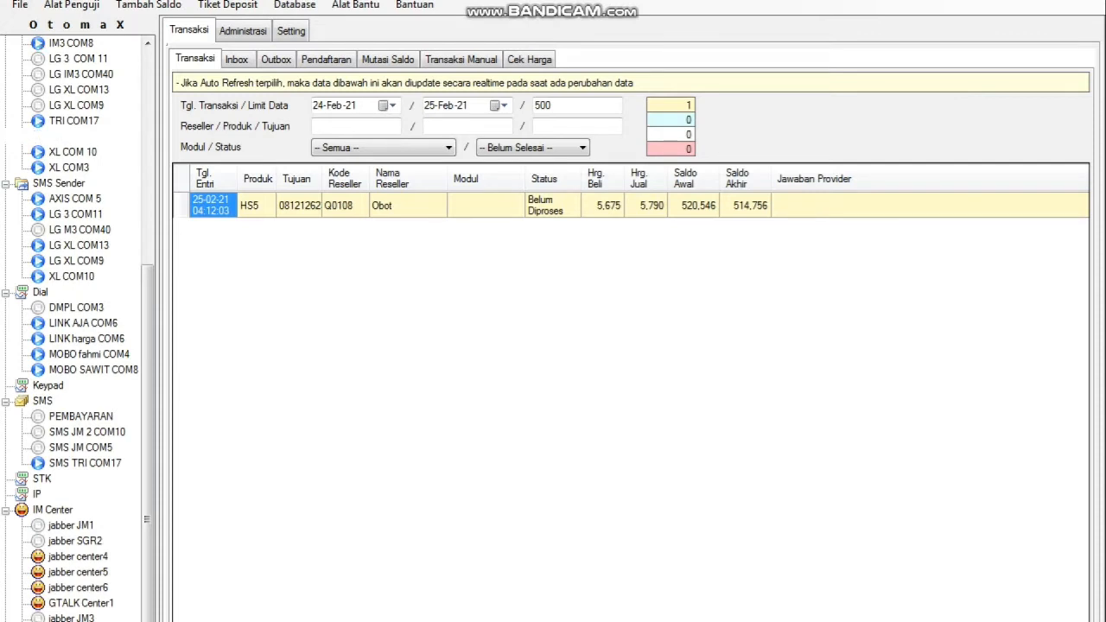
click(1074, 0)
click(1089, 180)
click(237, 430)
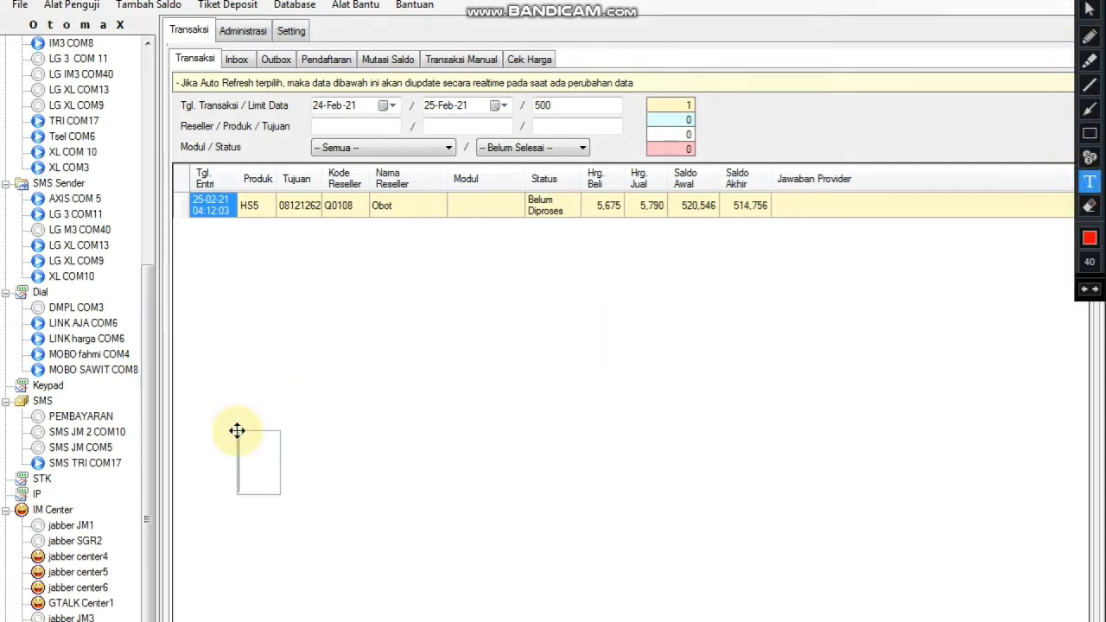
text(un)
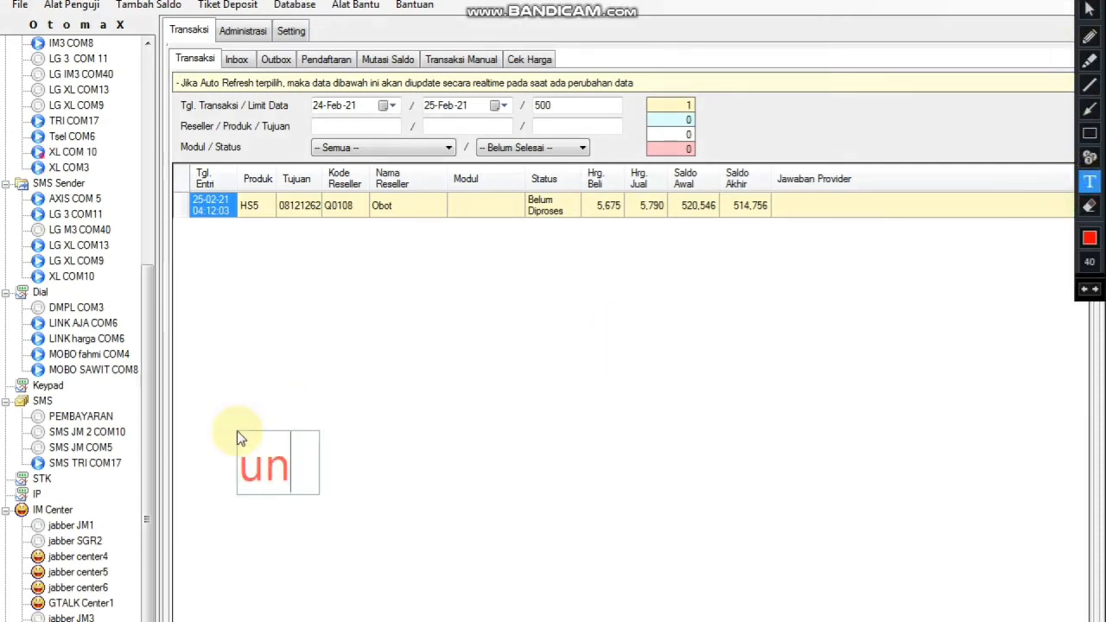
text(tuk menam)
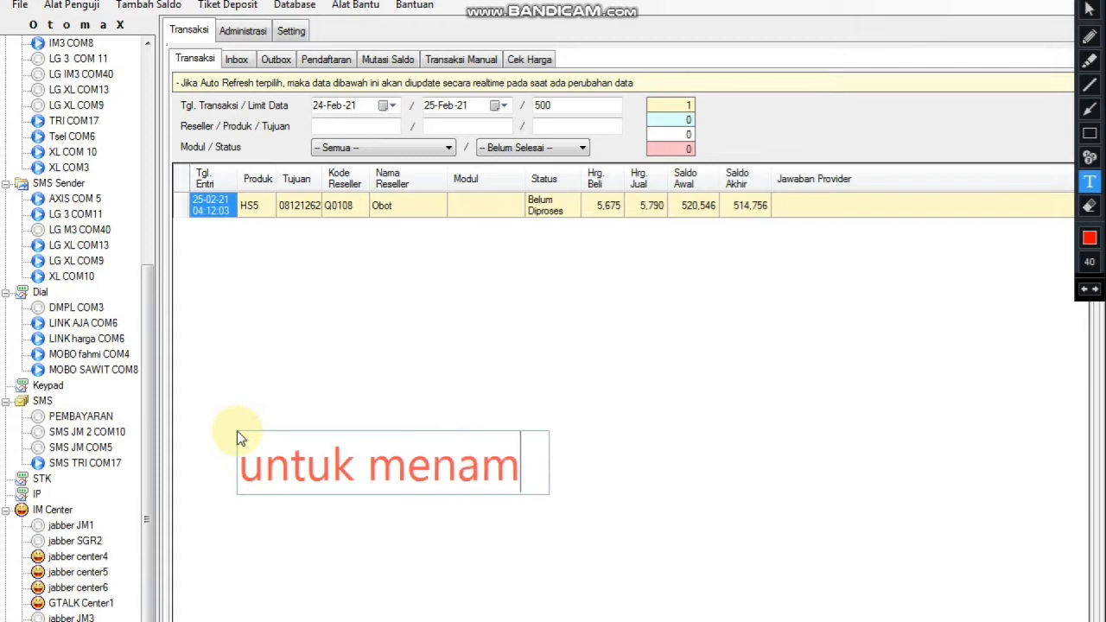
text(bahkan klik kanan)
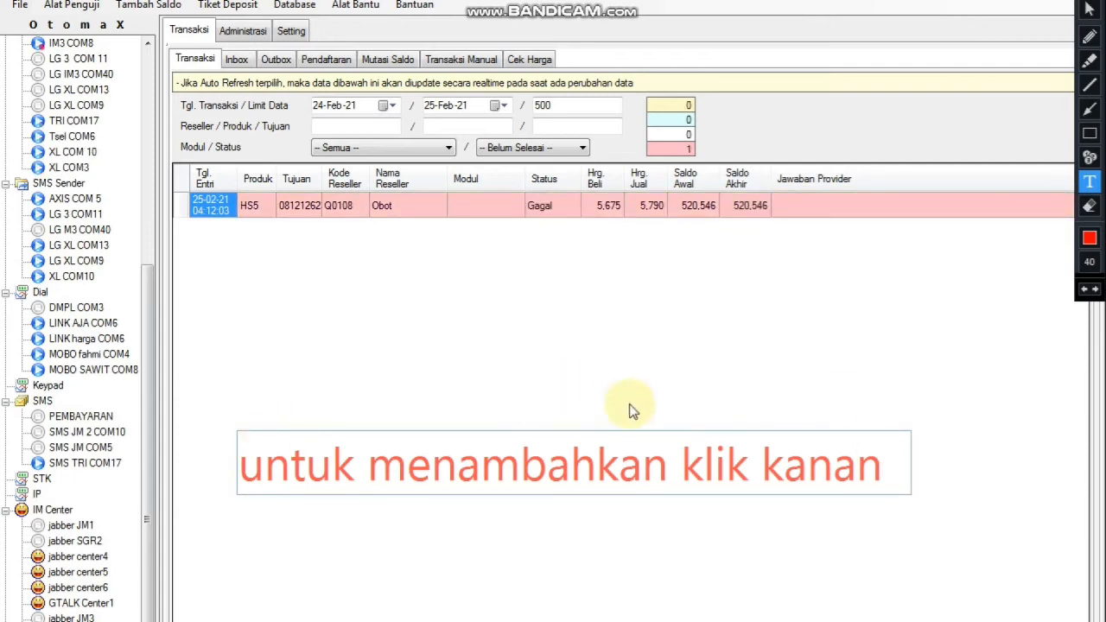
Remove the caption and red note, and exit annotation drawing mode.
click(1090, 10)
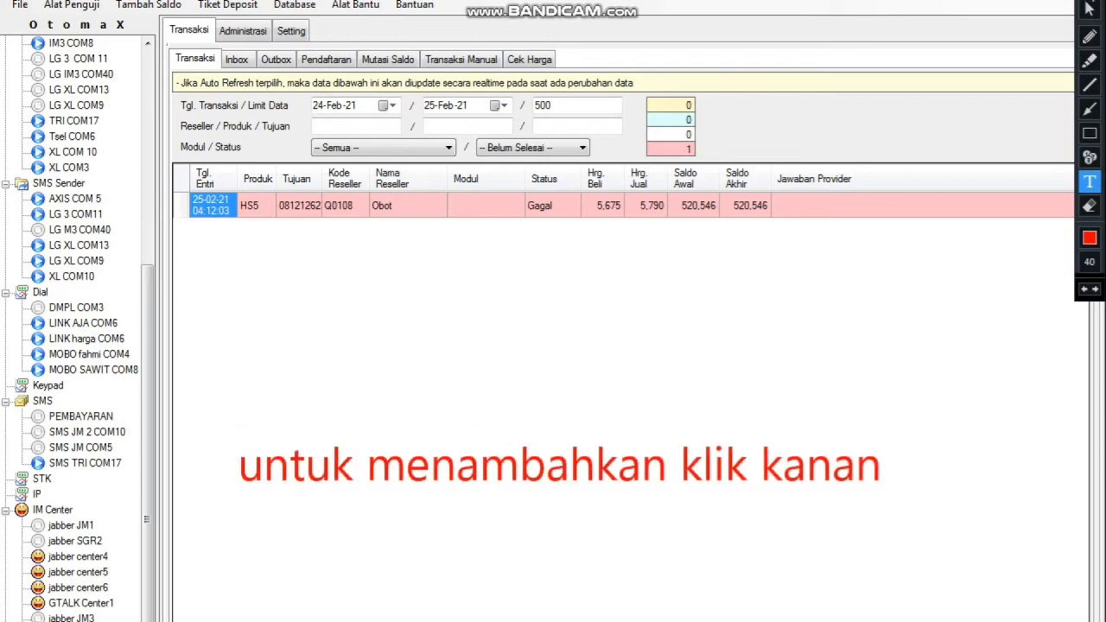
click(1089, 2)
click(1089, 2)
key(Escape)
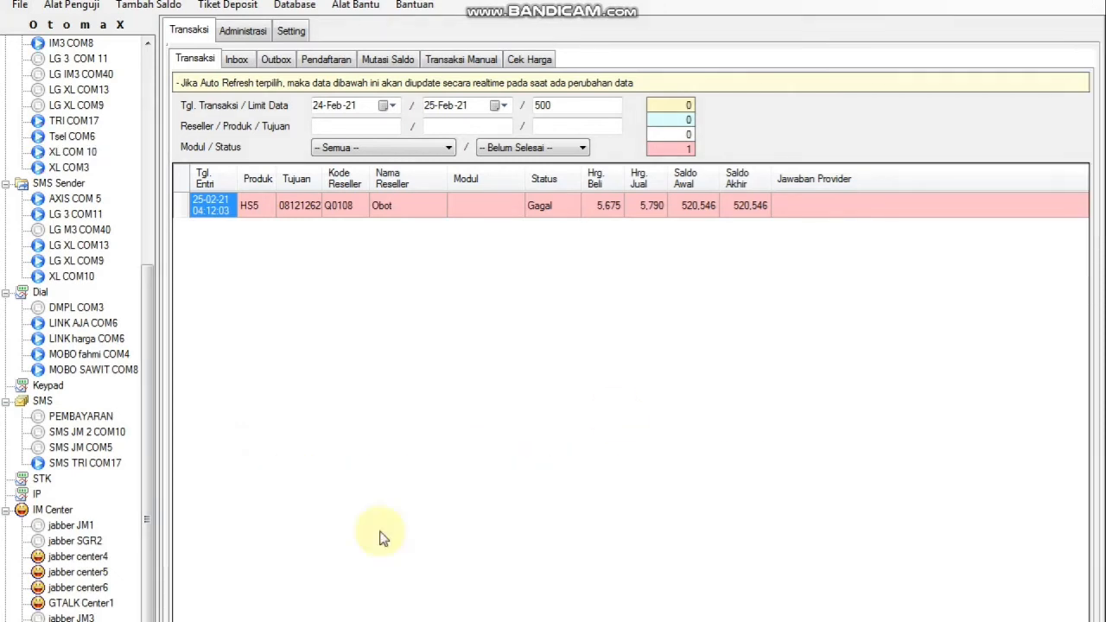
click(26, 406)
right_click(50, 406)
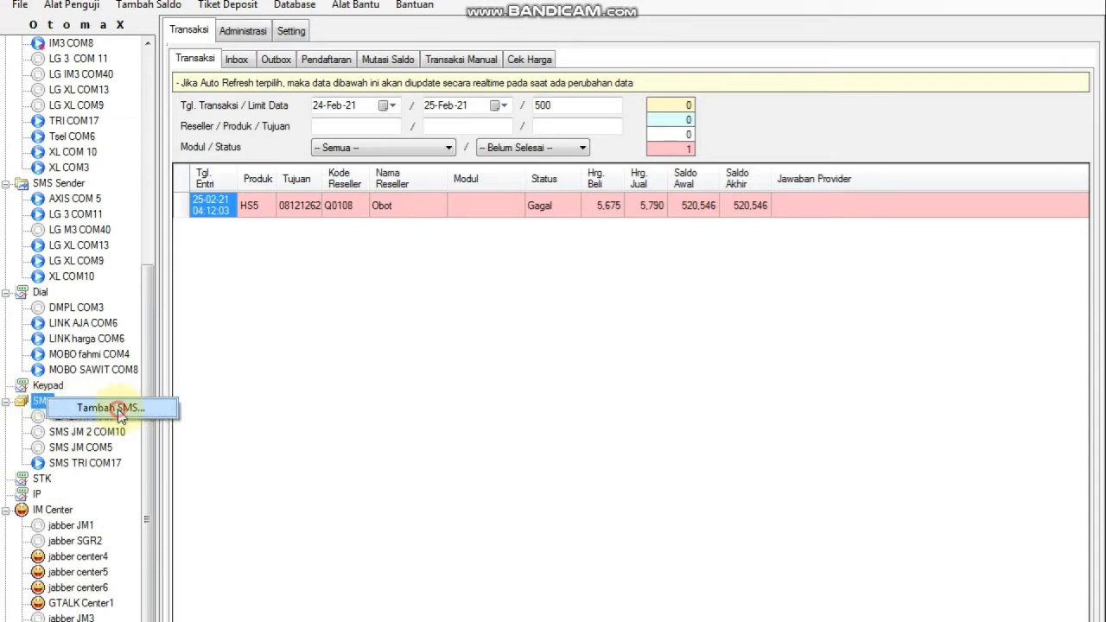
click(113, 408)
drag(636, 181, 665, 102)
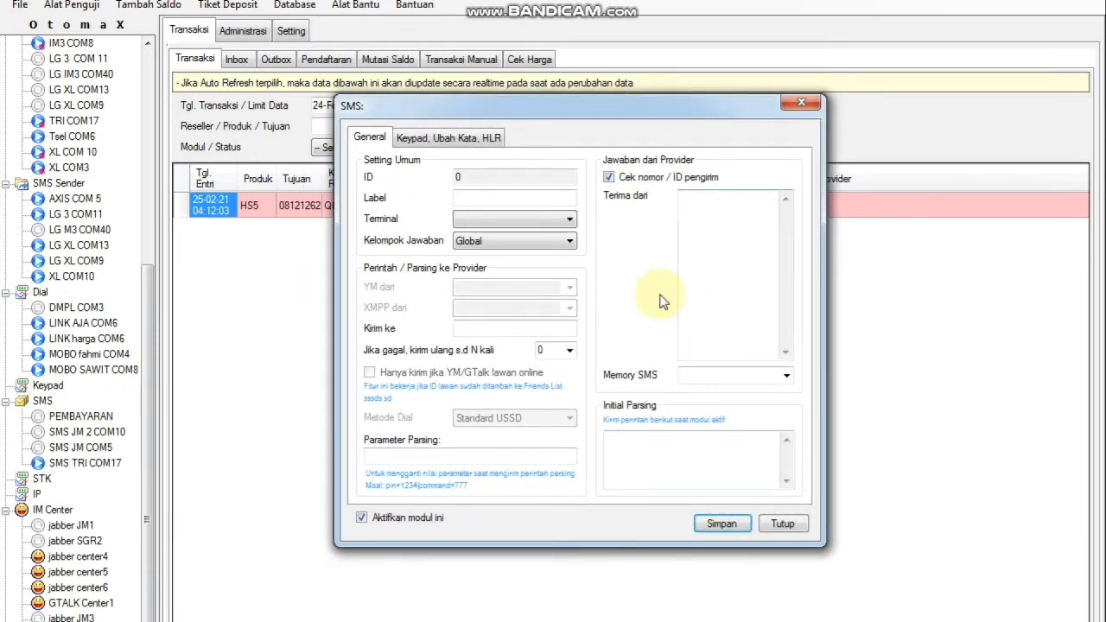
click(463, 140)
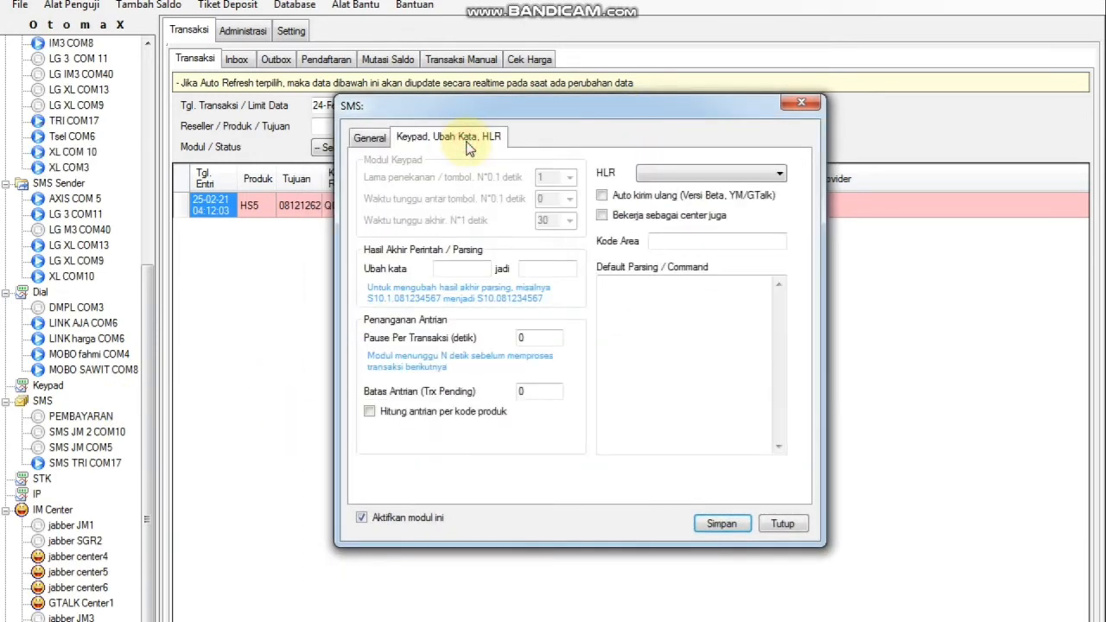
click(373, 140)
click(449, 139)
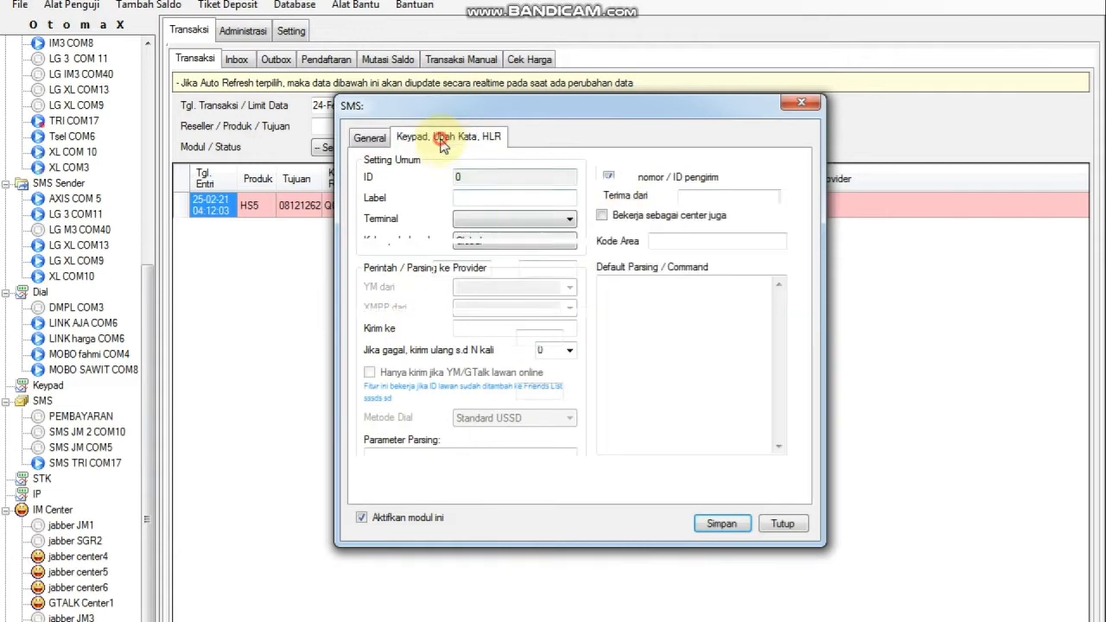
click(371, 138)
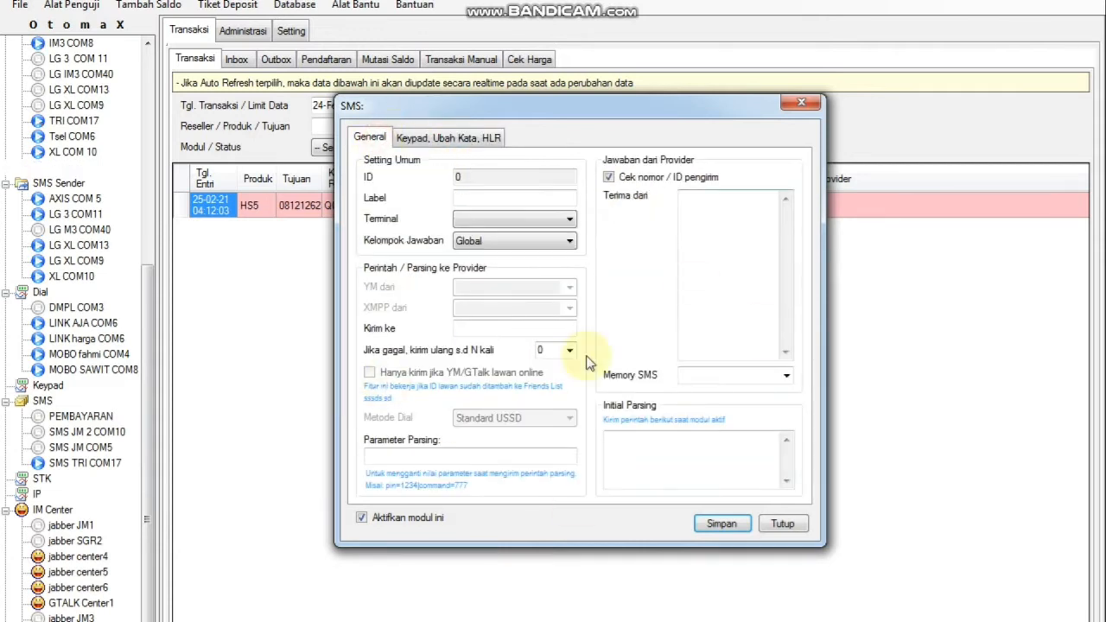
click(800, 105)
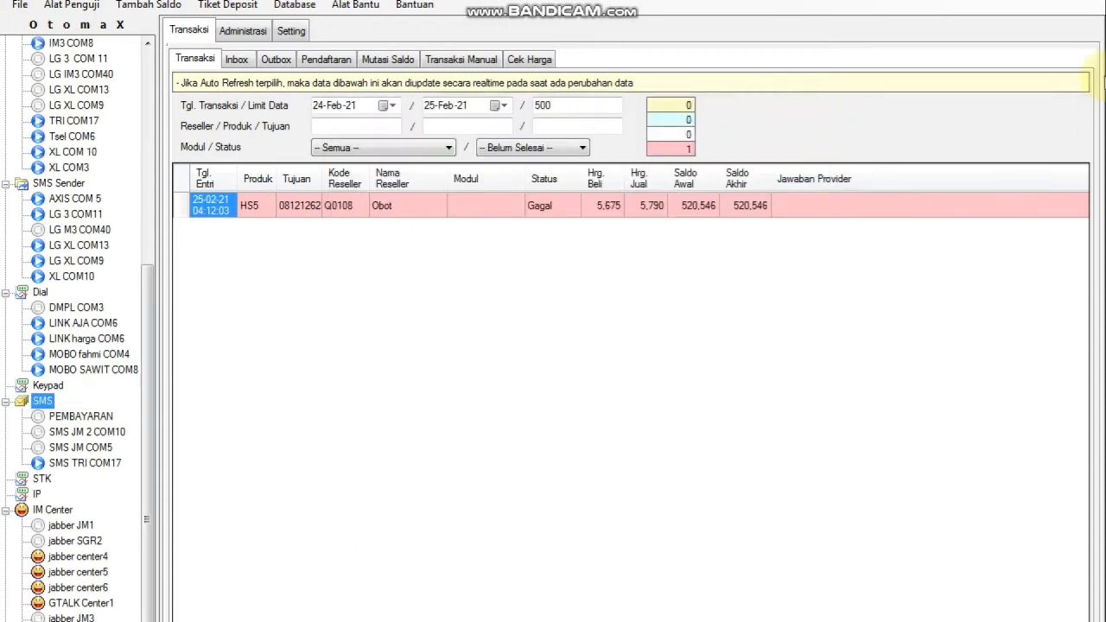
click(1086, 5)
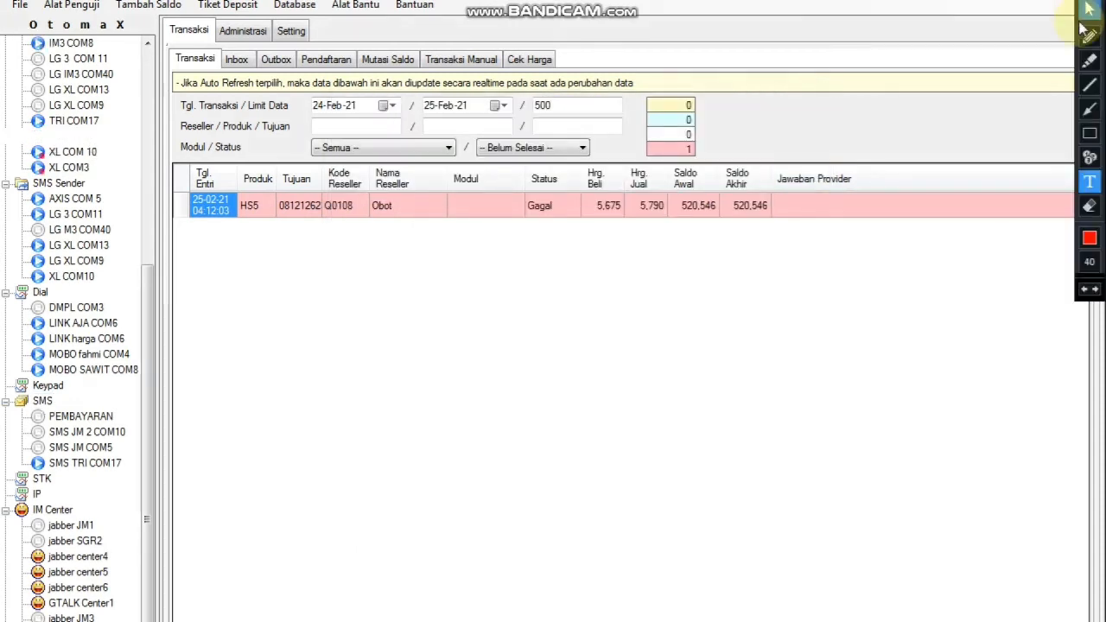
click(224, 366)
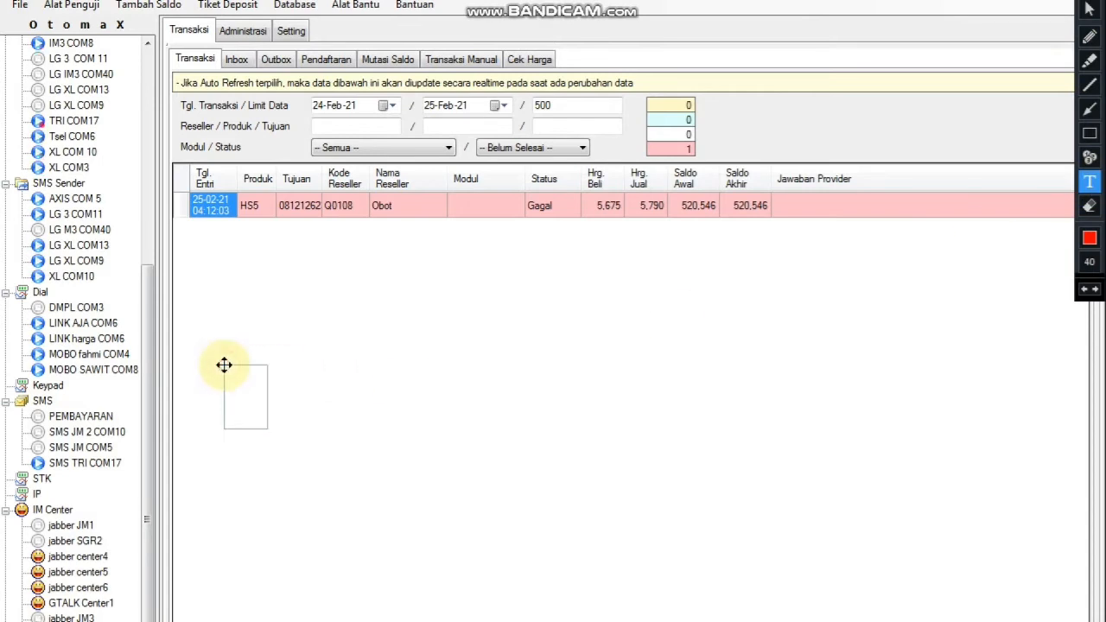
text(format per)
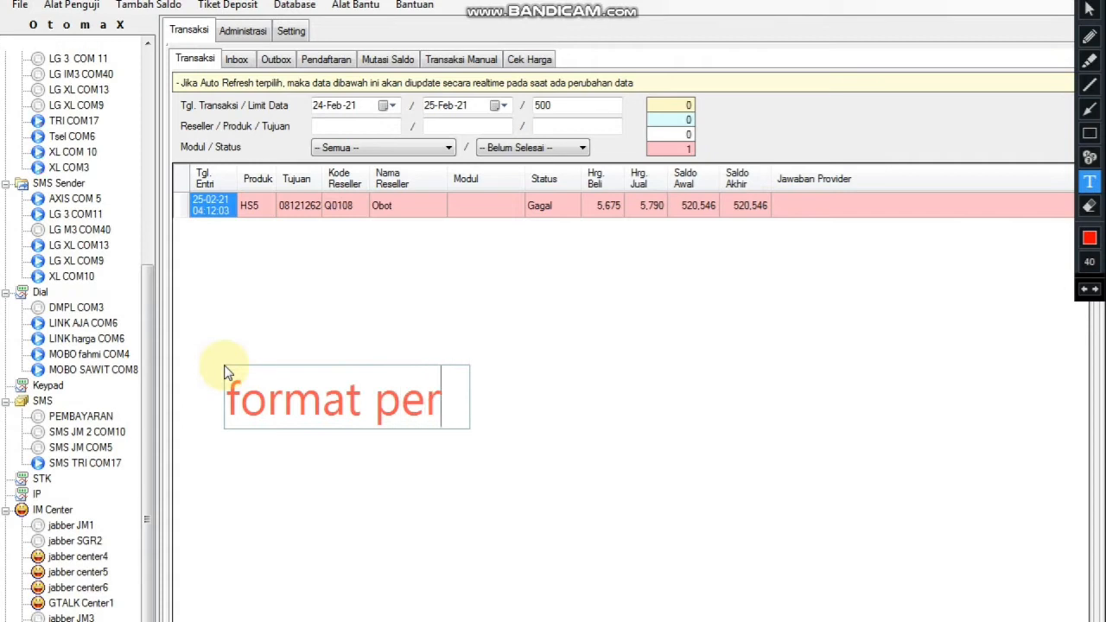
text(intahnya )
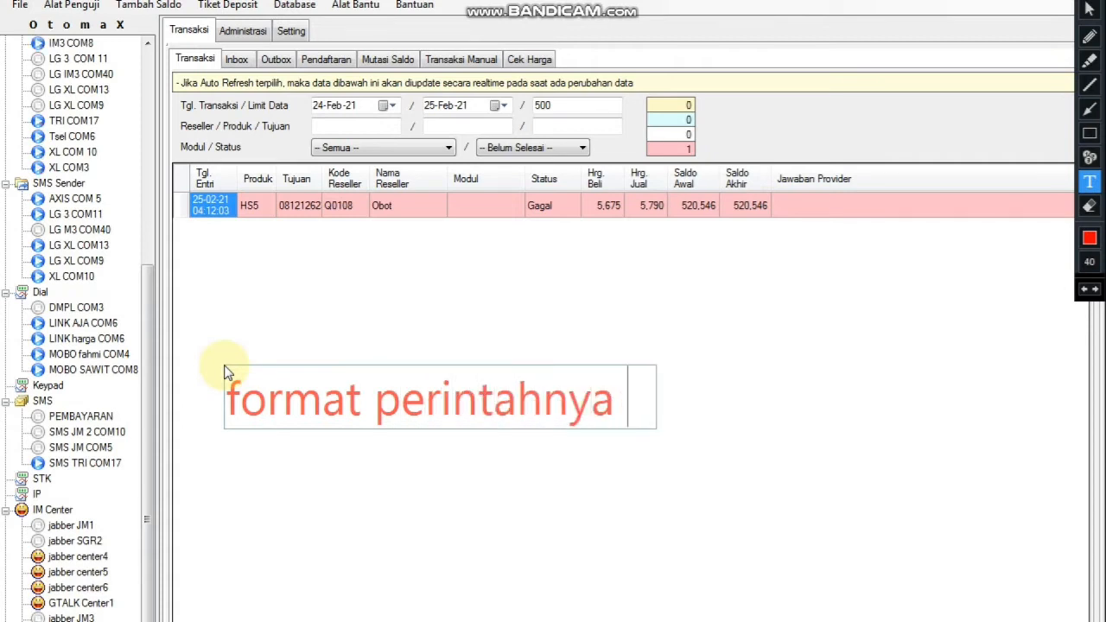
text(seperti)
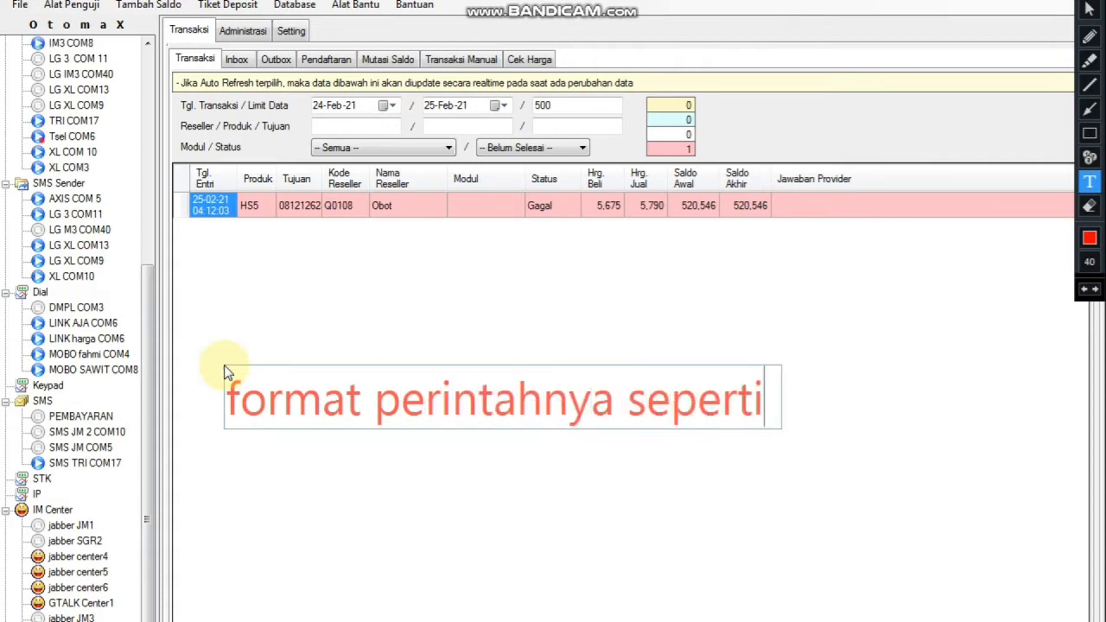
text( yang lain)
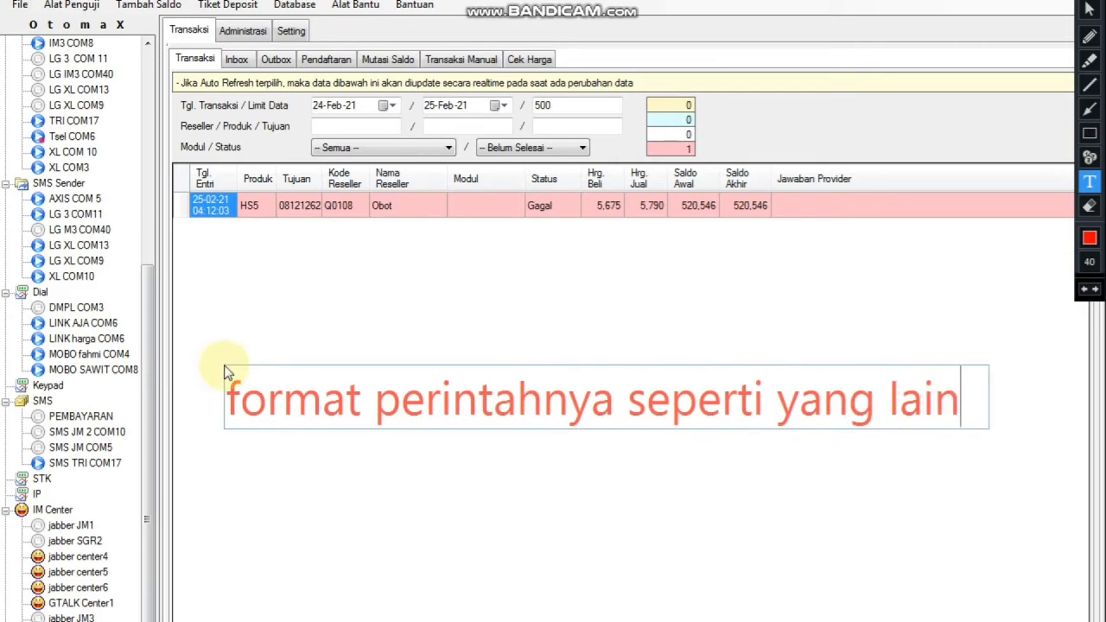
key(Return)
text(se)
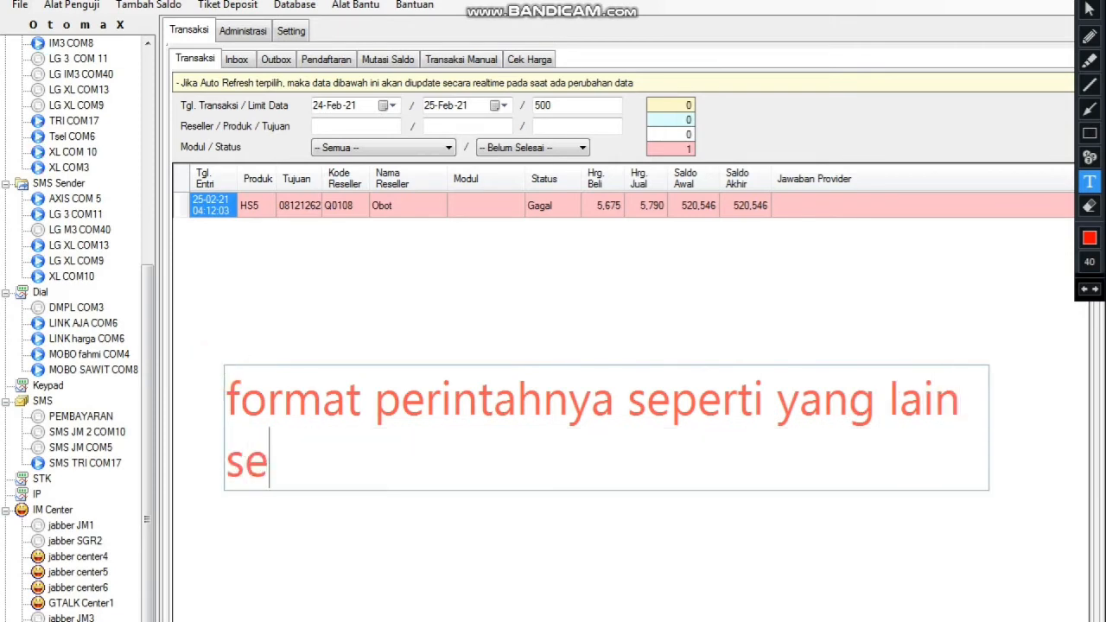
text(perti dompul)
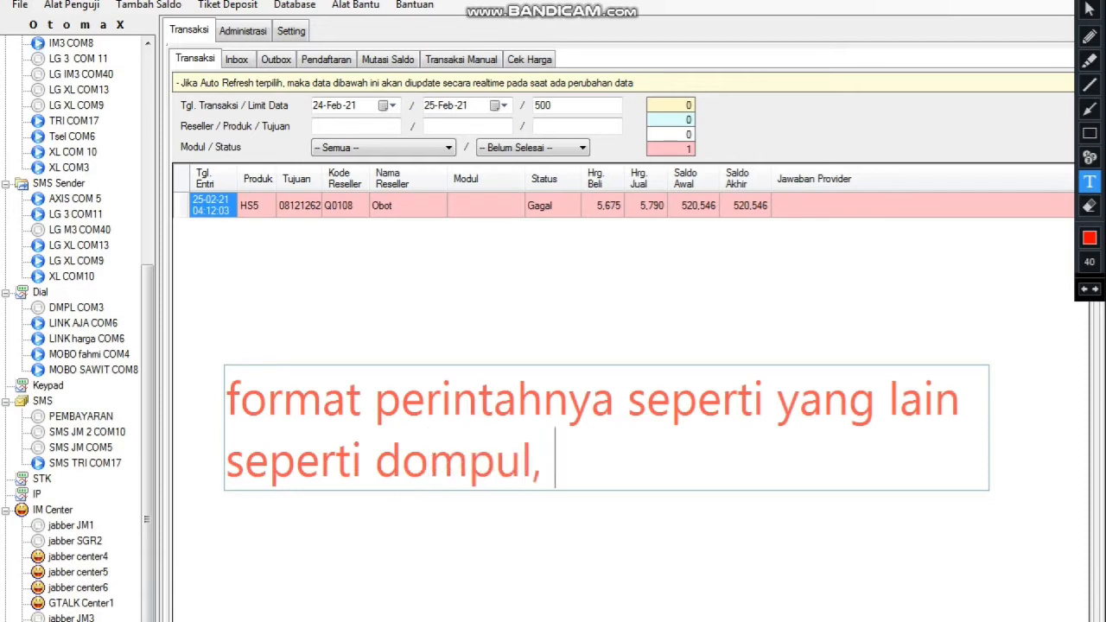
text(, mobo, )
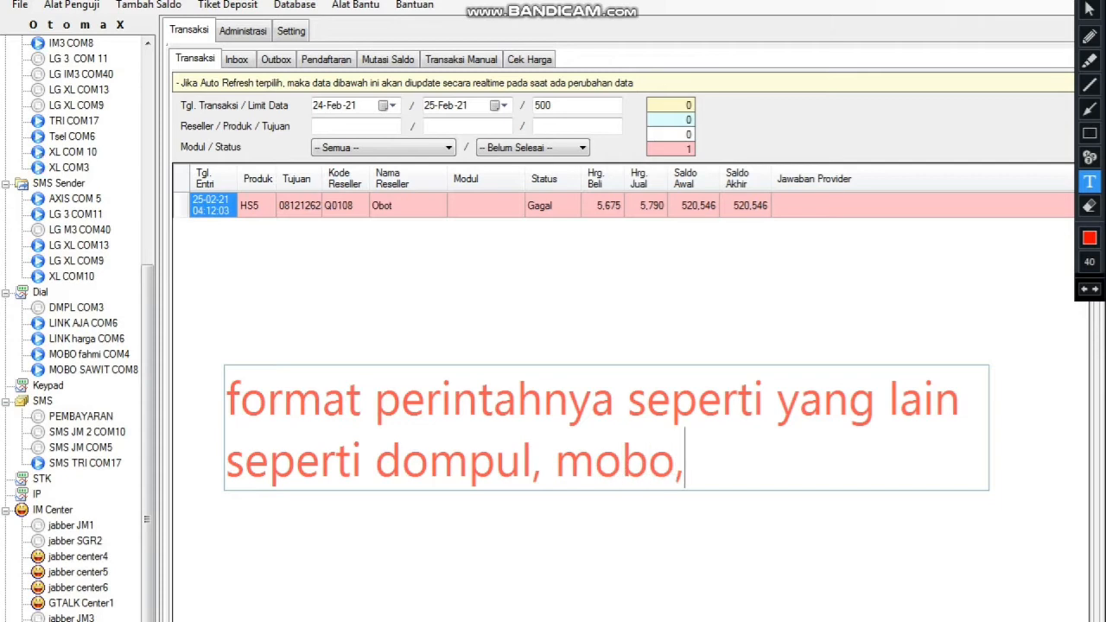
text(digipos)
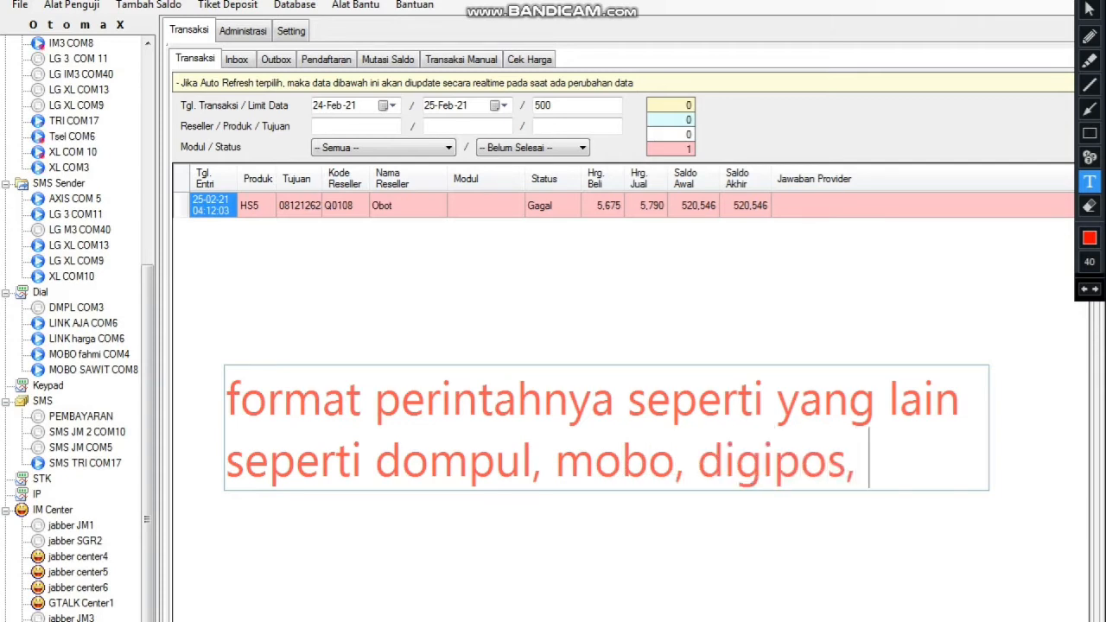
text(, tri)
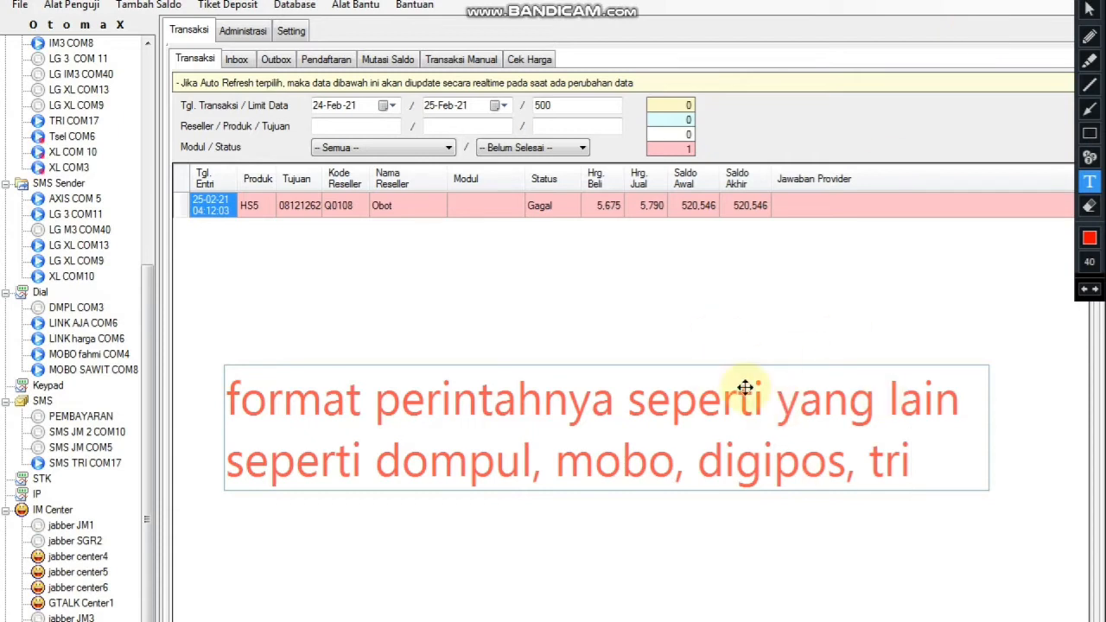
click(1090, 7)
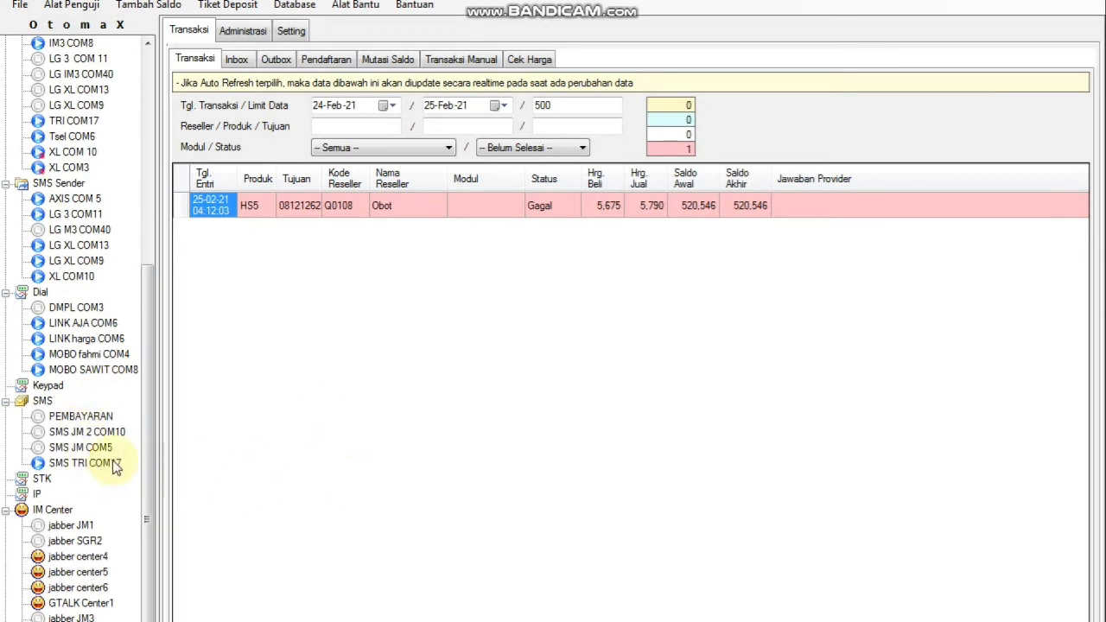
click(1080, 2)
click(253, 452)
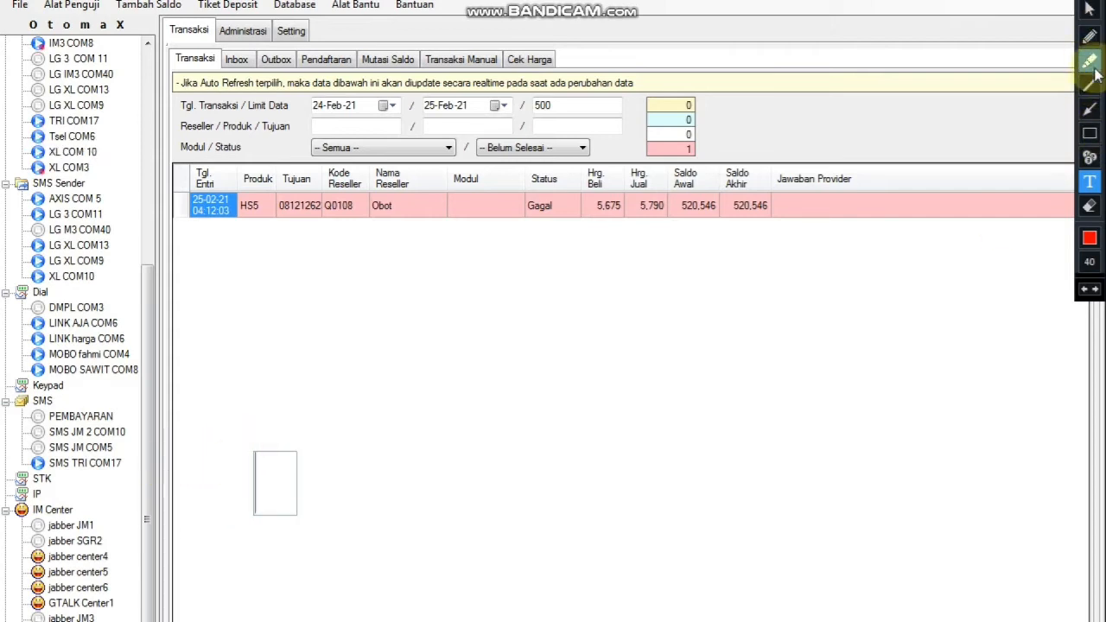
click(1090, 110)
drag(270, 465, 121, 465)
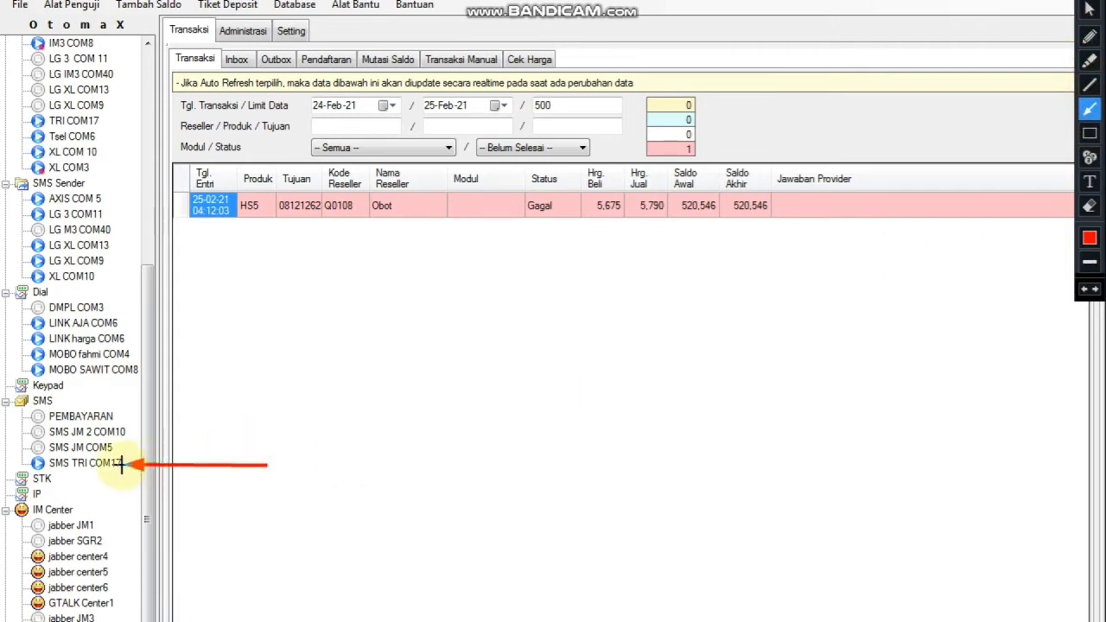
click(1089, 182)
click(272, 463)
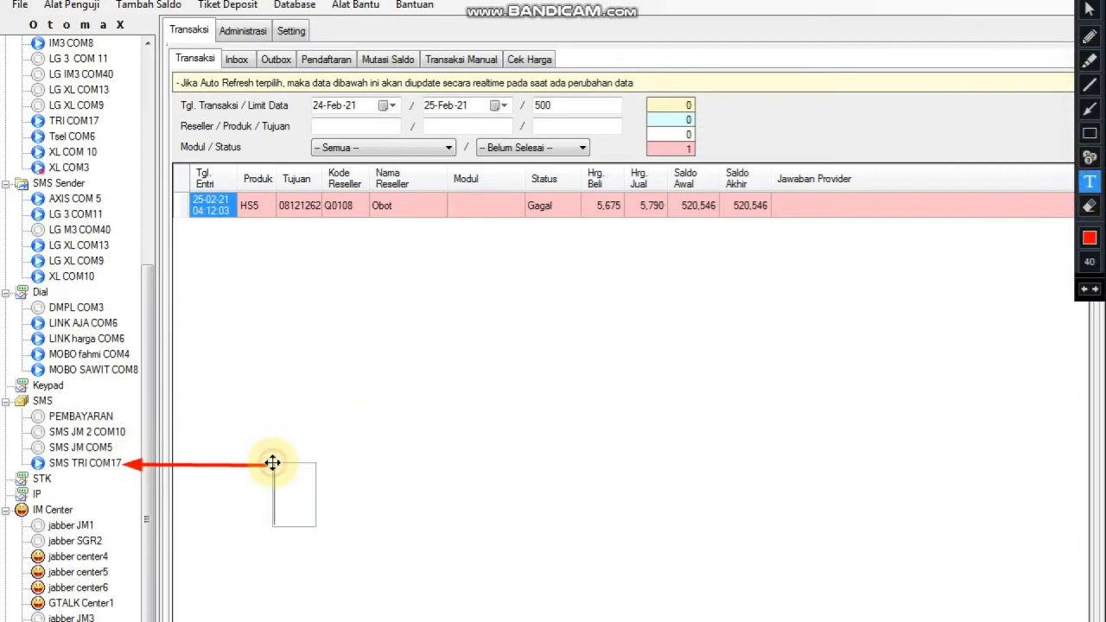
click(270, 442)
click(272, 444)
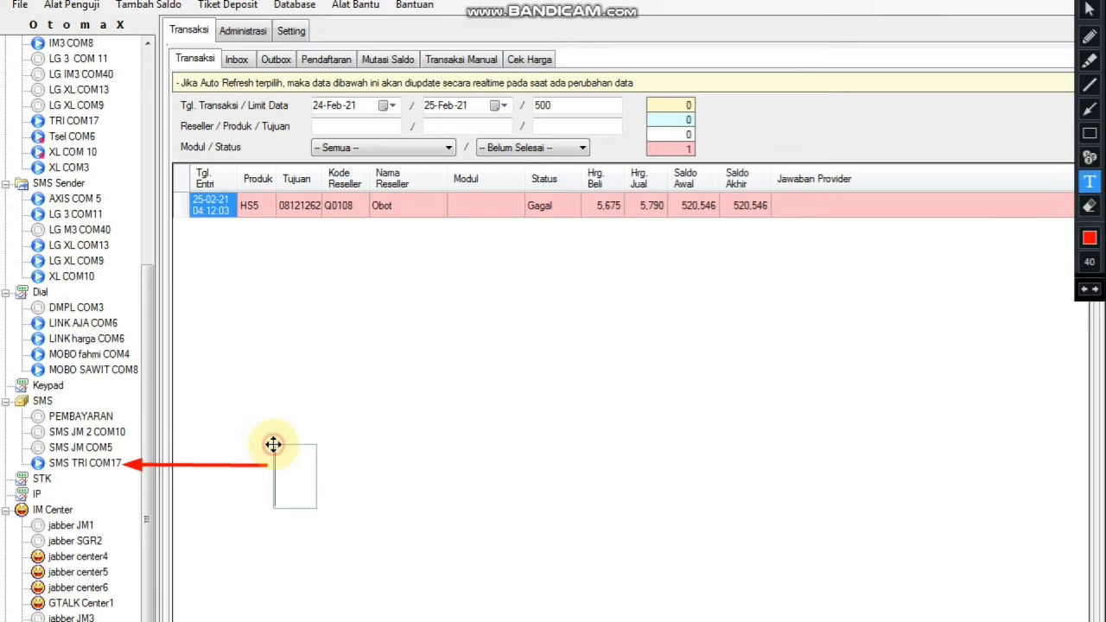
text(ini)
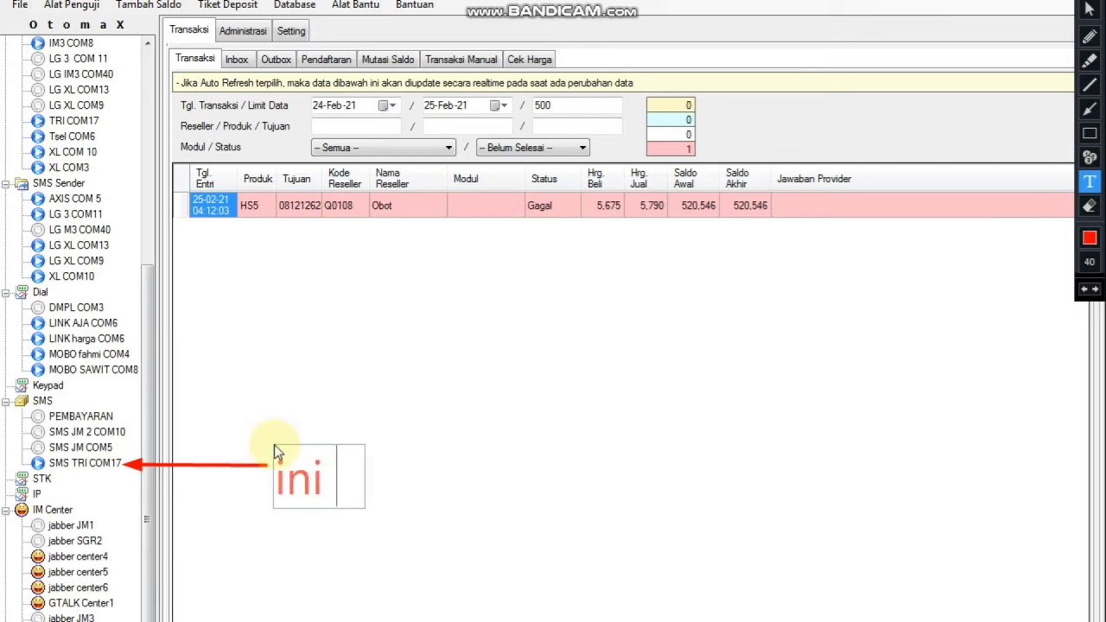
text( sebagai co)
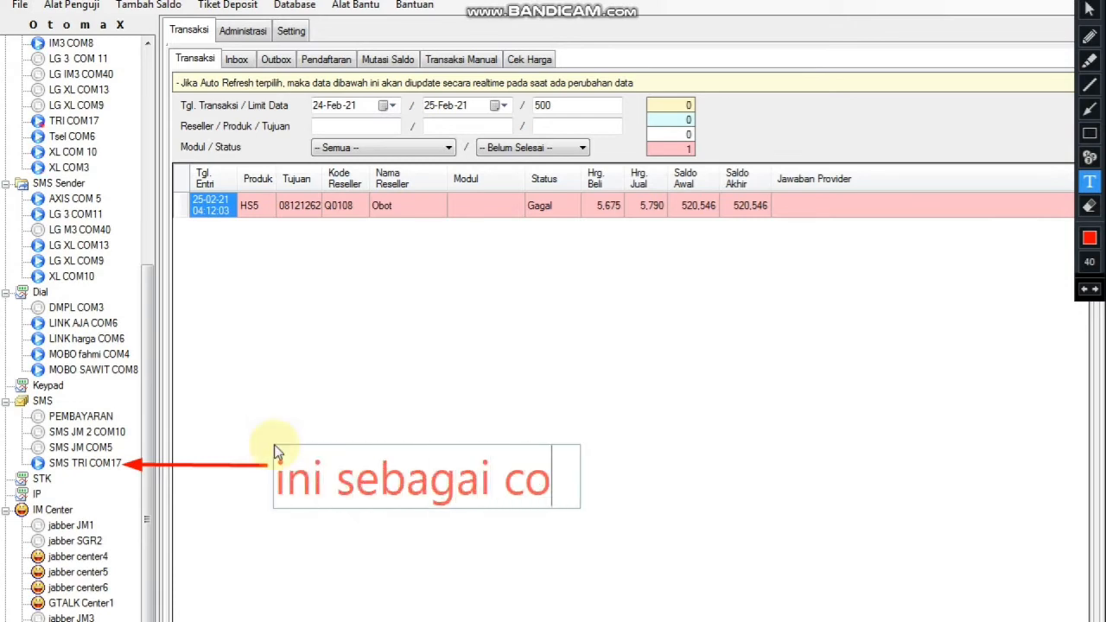
text(ntohnya)
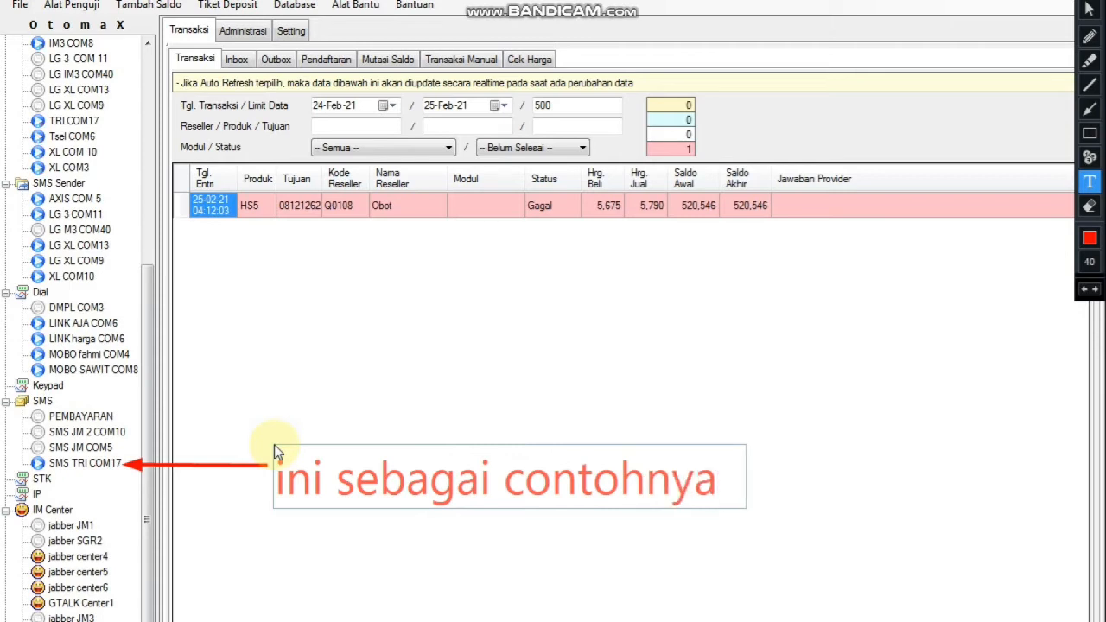
text(......)
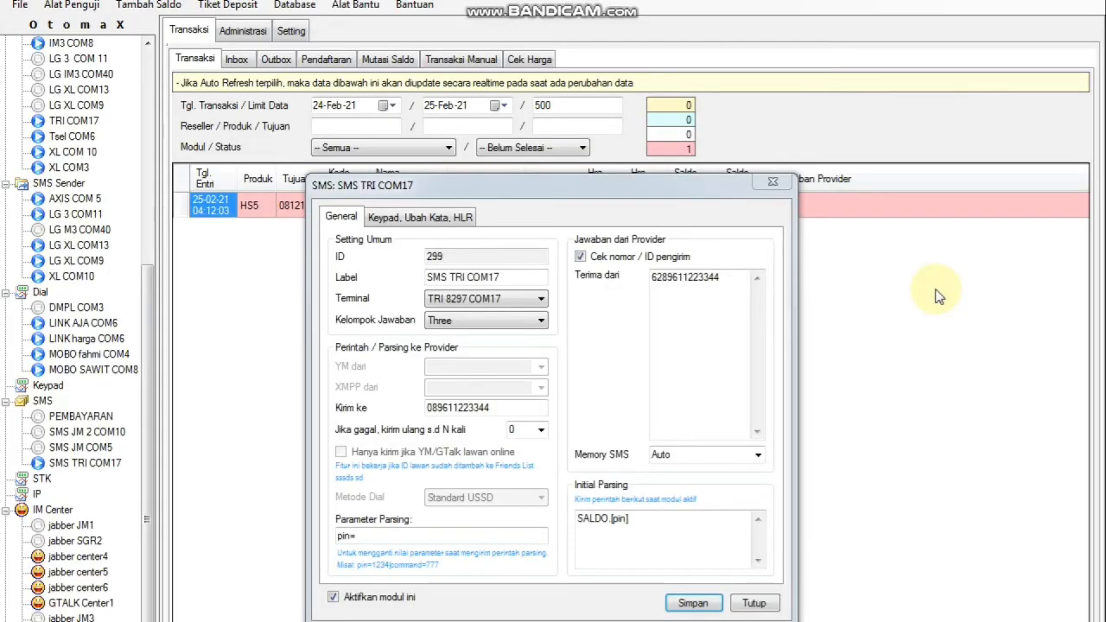
drag(654, 197, 647, 106)
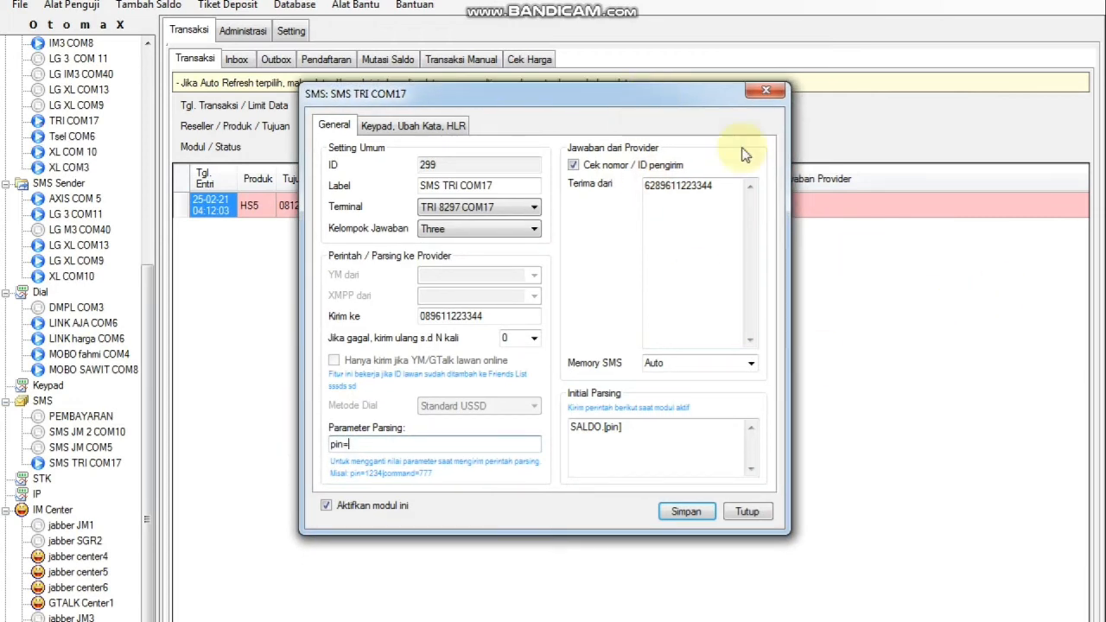
drag(692, 99, 606, 138)
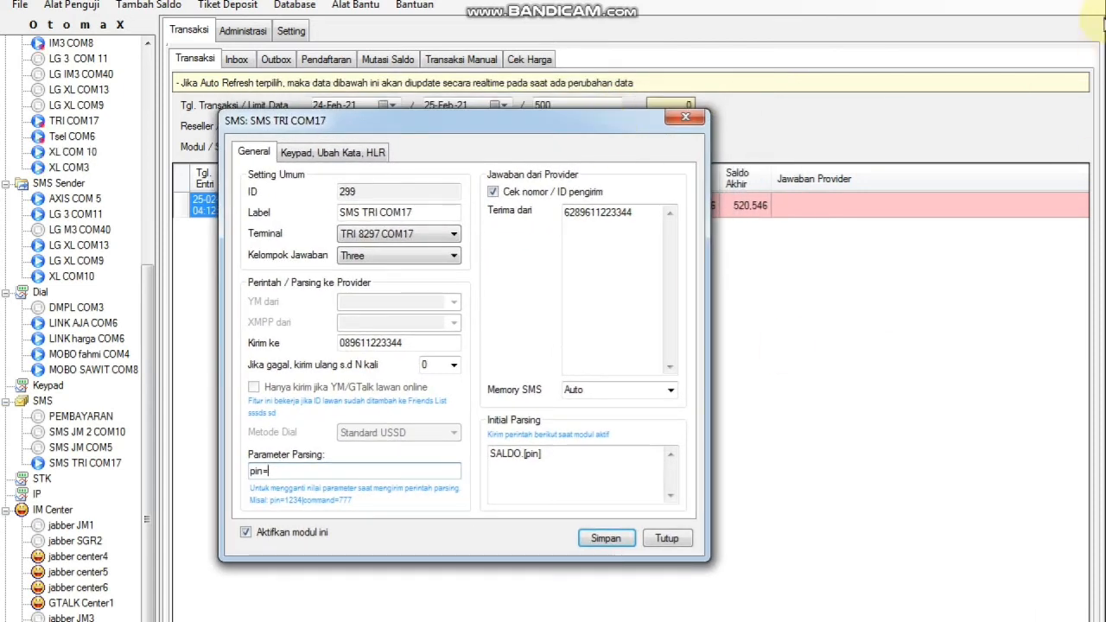
click(1079, 2)
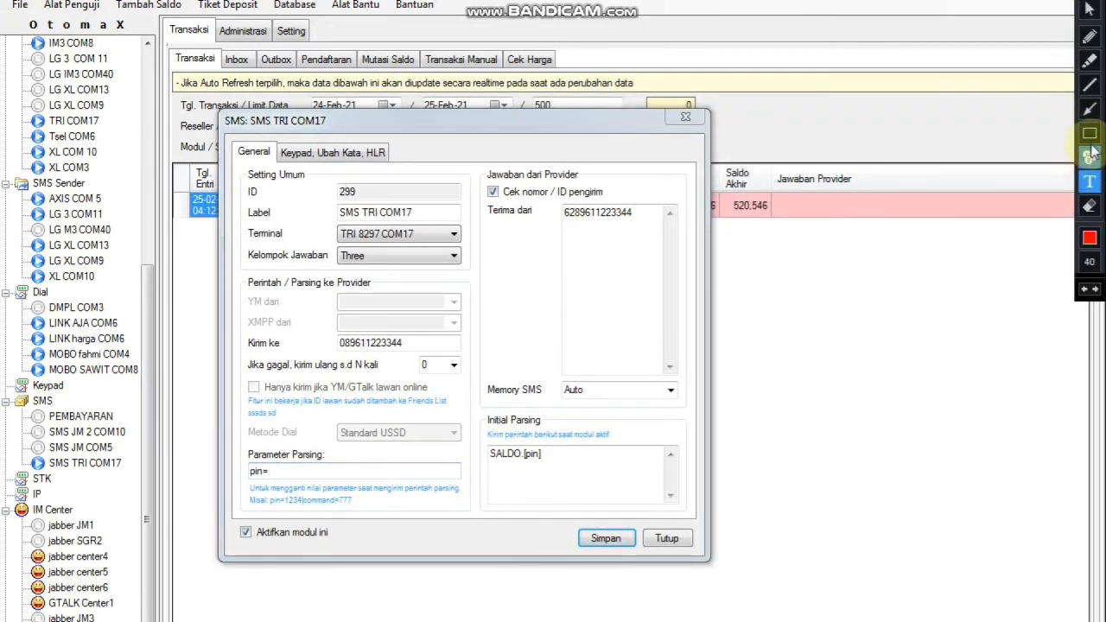
click(1090, 160)
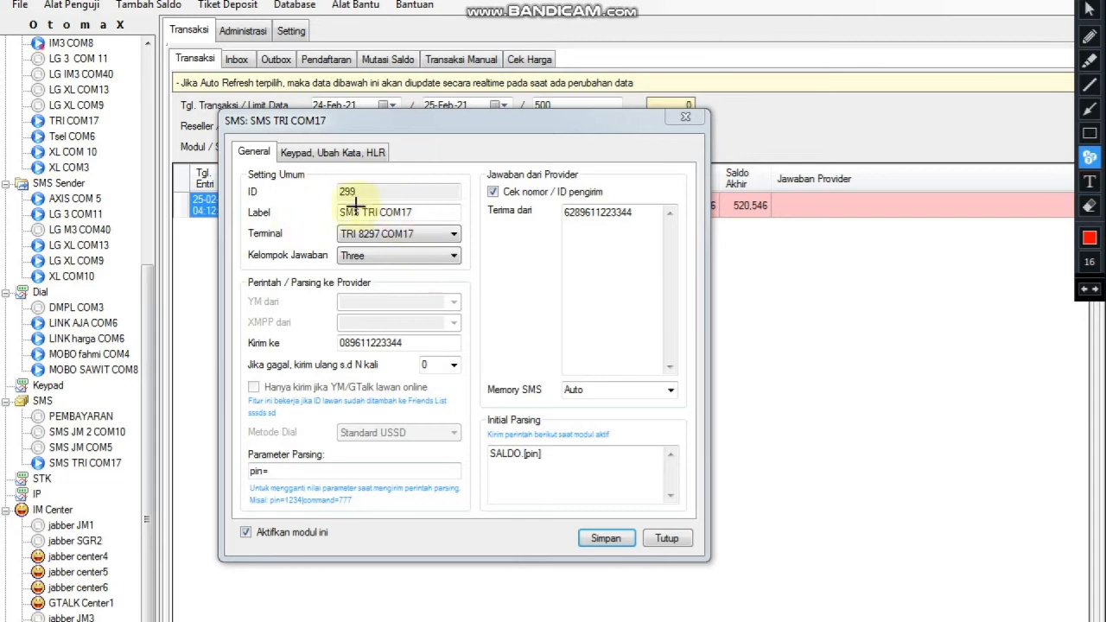
click(307, 209)
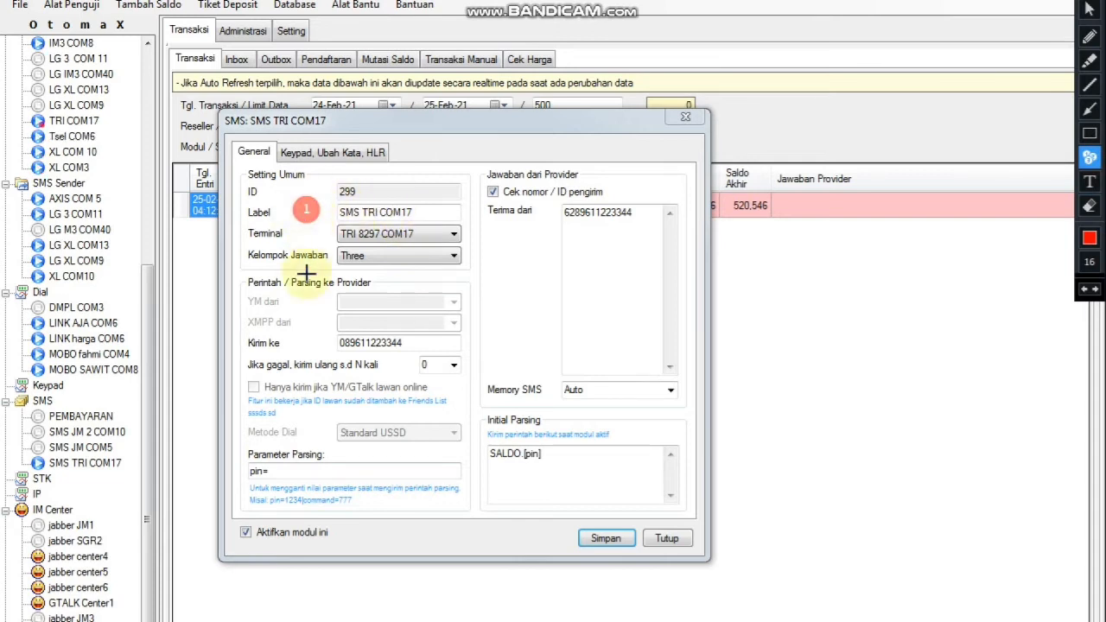
click(325, 231)
click(318, 261)
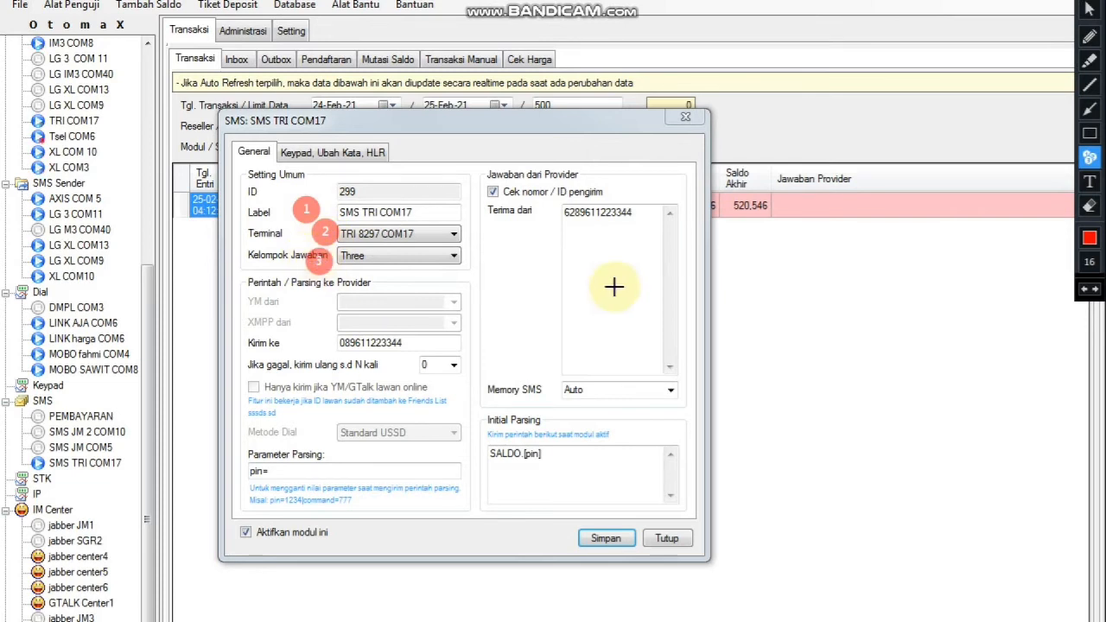
click(316, 343)
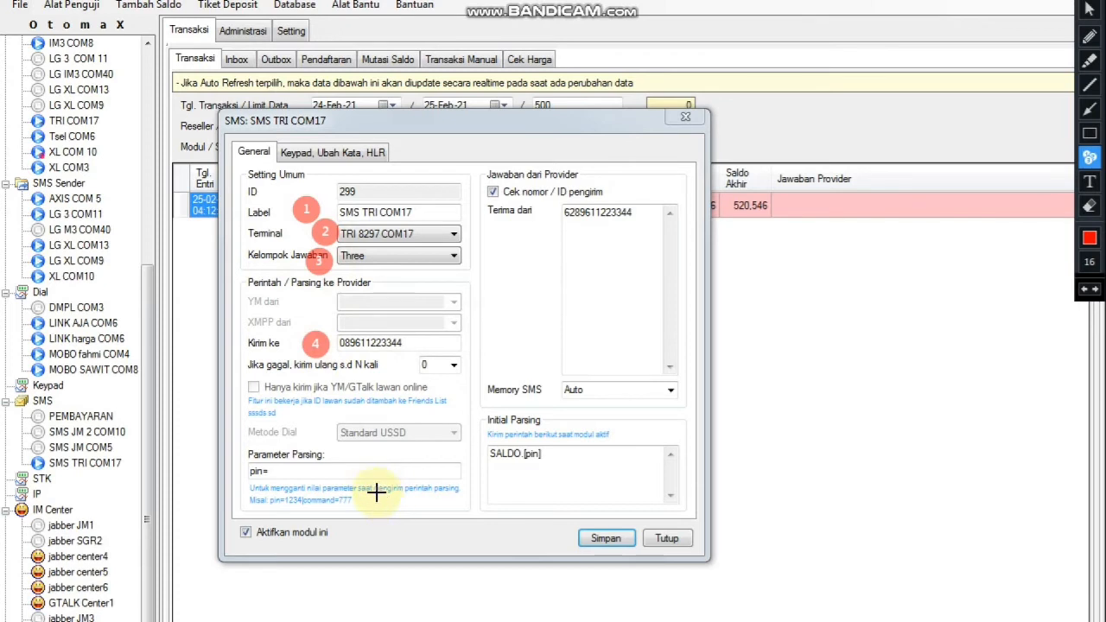
click(328, 470)
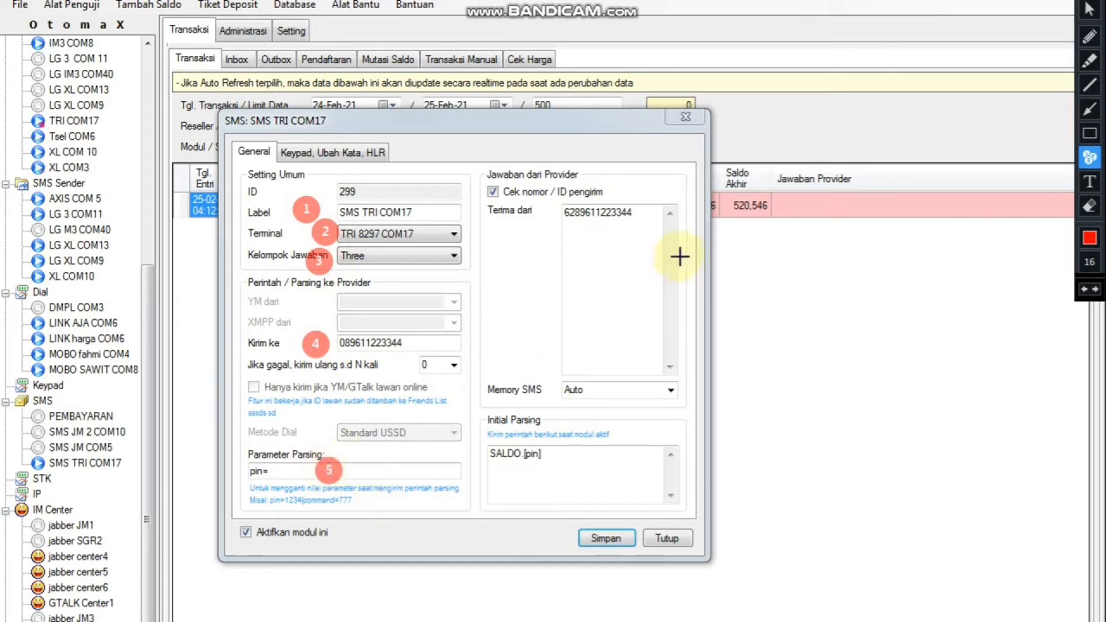
click(622, 251)
click(619, 392)
click(613, 481)
click(268, 542)
click(561, 541)
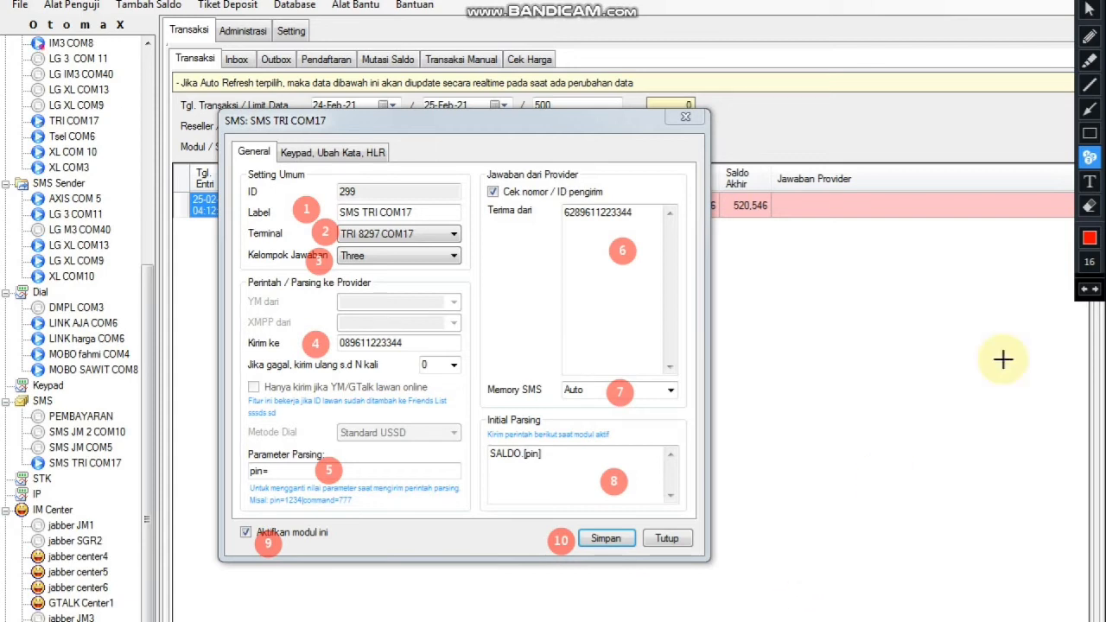
click(1093, 1)
click(1082, 1)
click(1092, 117)
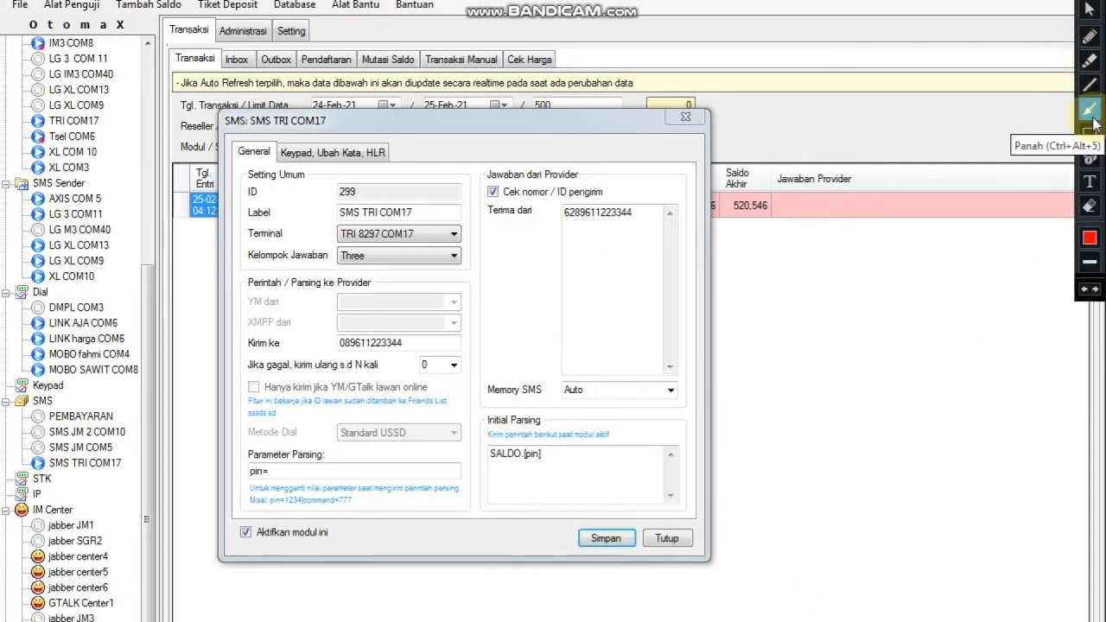
click(1090, 132)
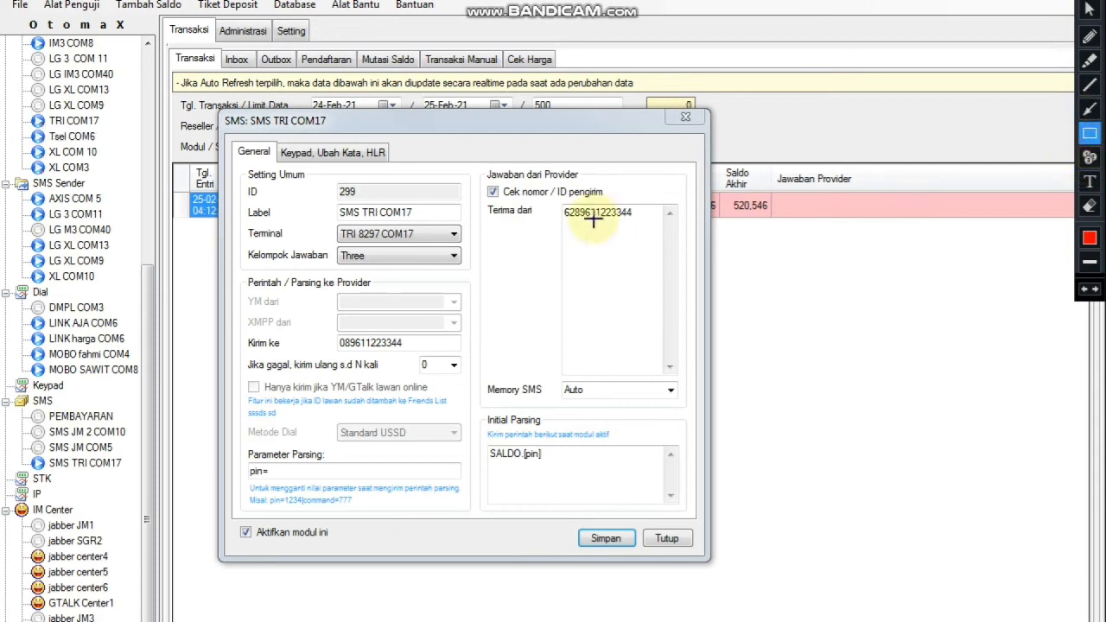
drag(546, 198, 688, 249)
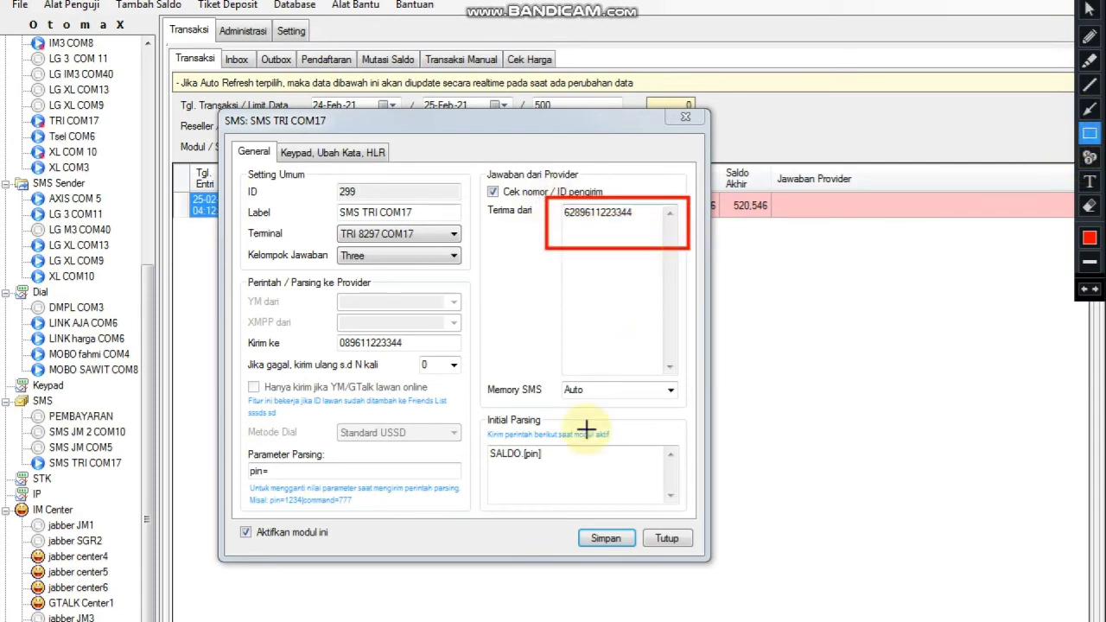
drag(319, 327, 489, 357)
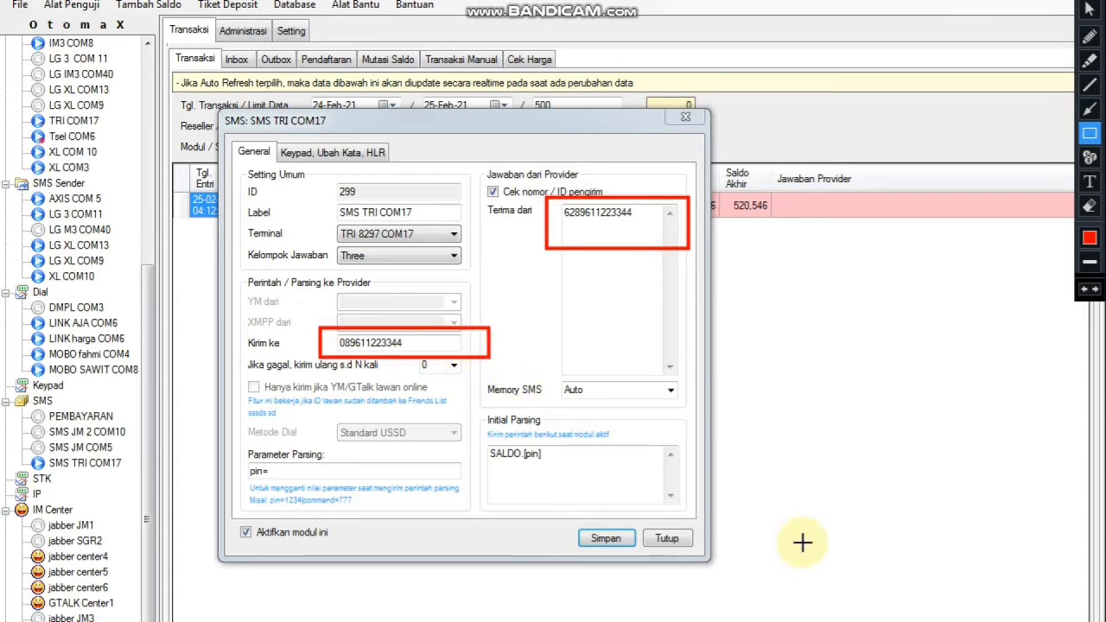
click(1090, 182)
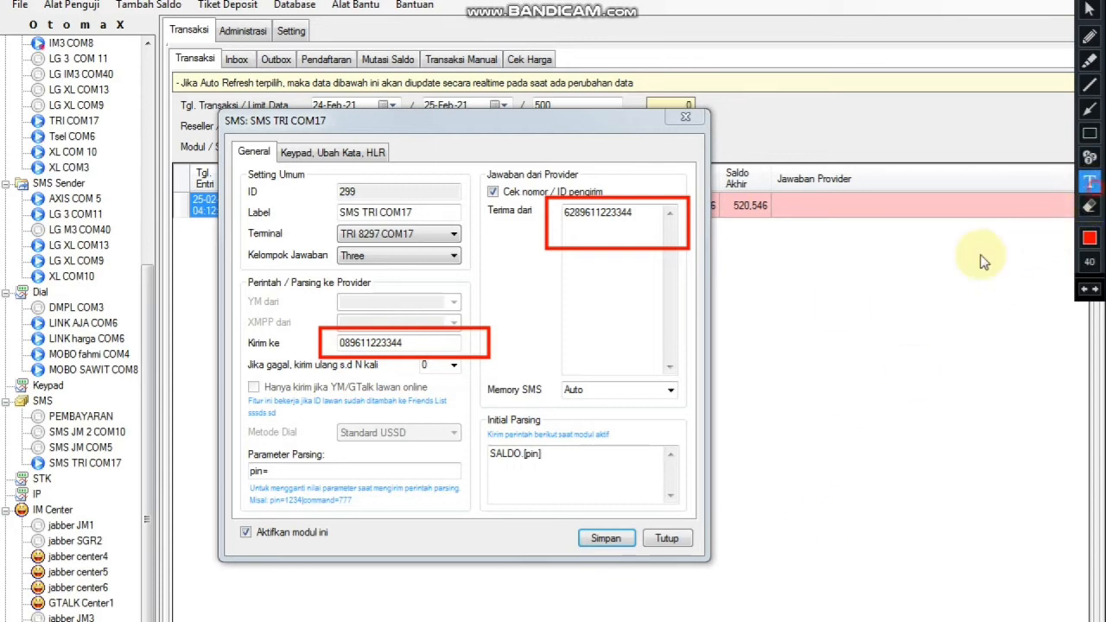
click(742, 317)
text(ki)
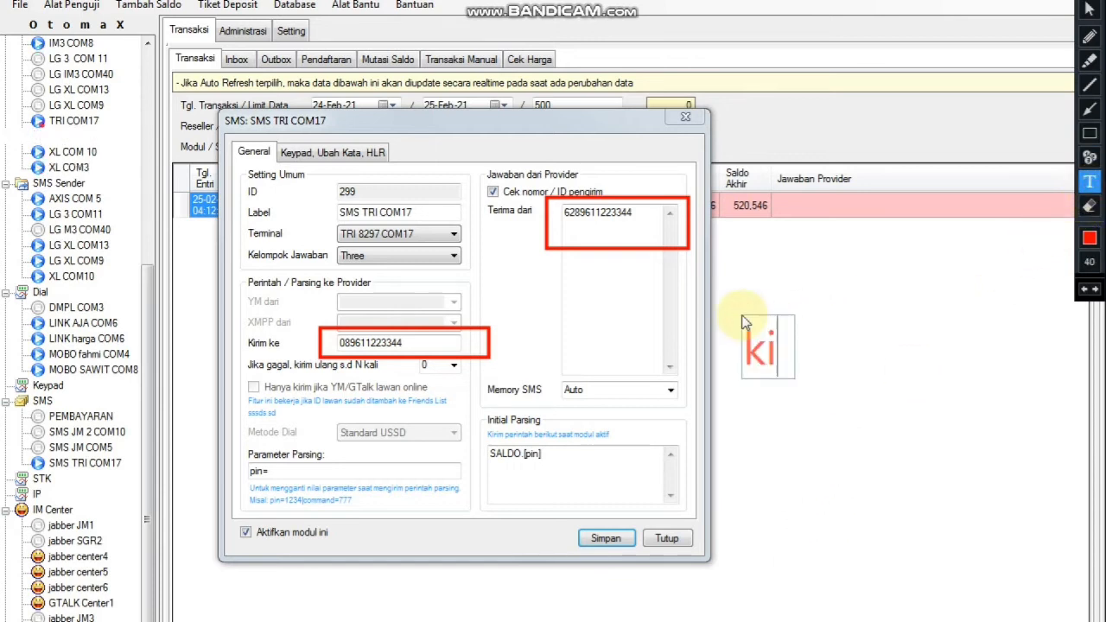
text(rim sm)
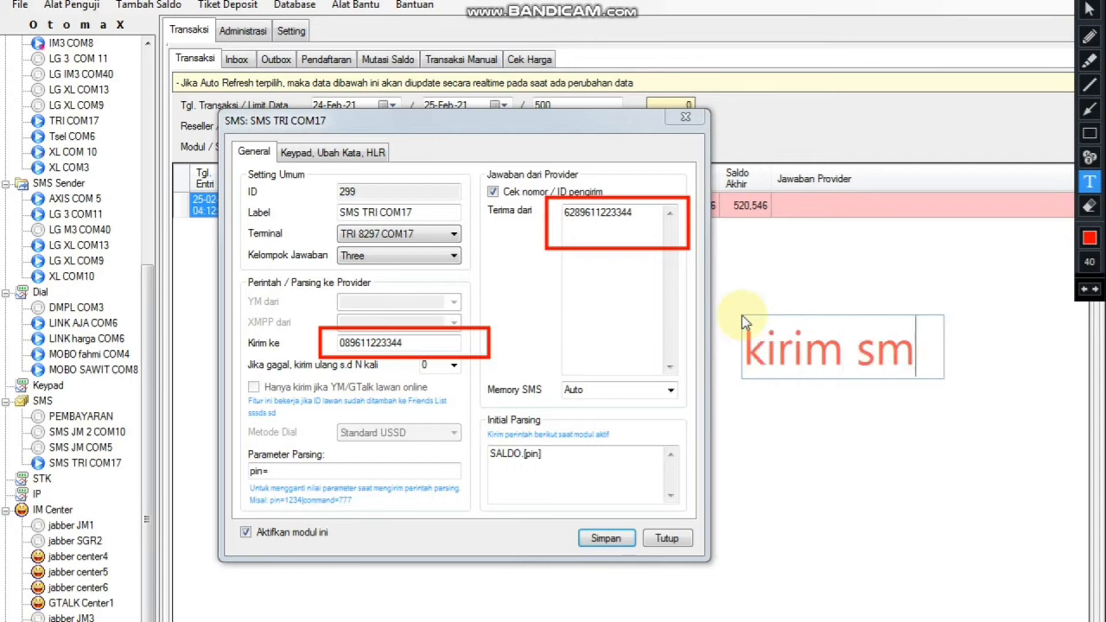
text(s ke)
key(Return)
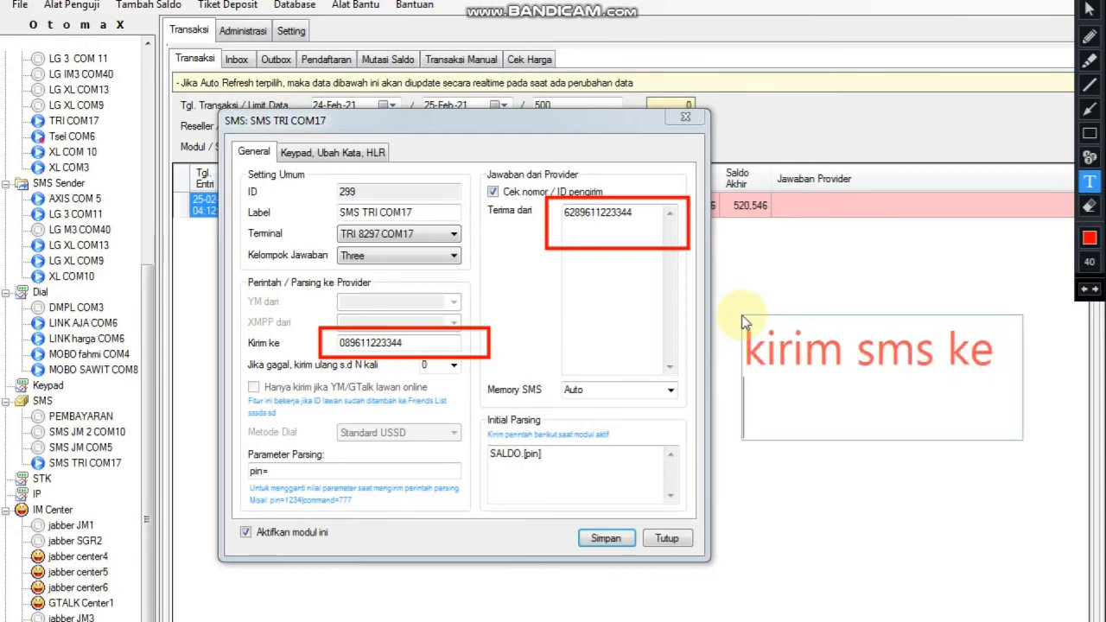
text(no)
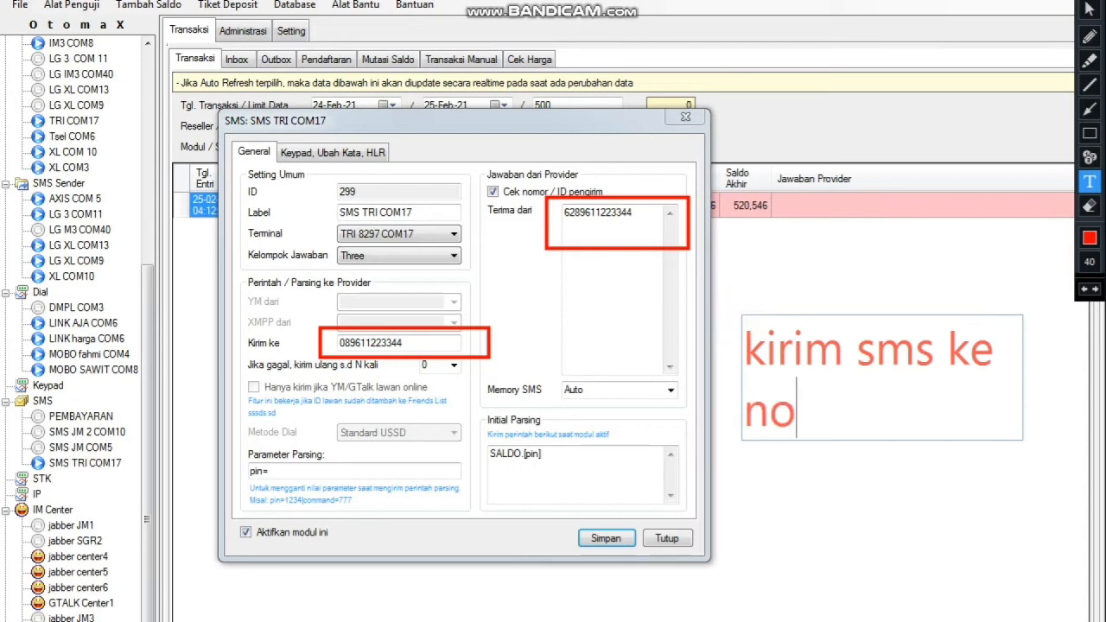
text(mer tri)
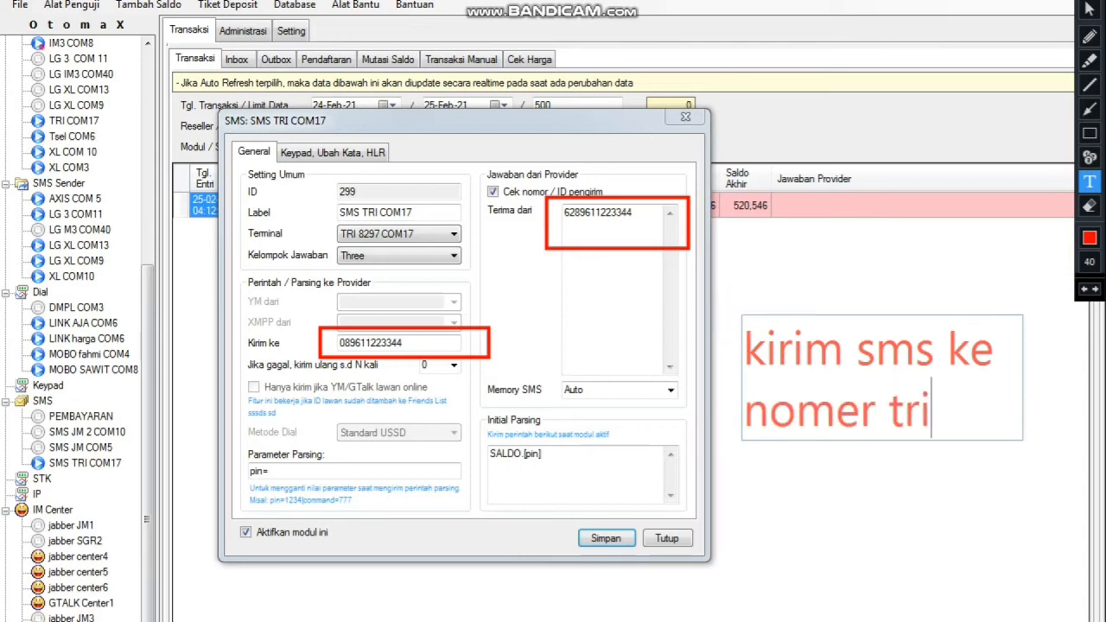
text( pusat)
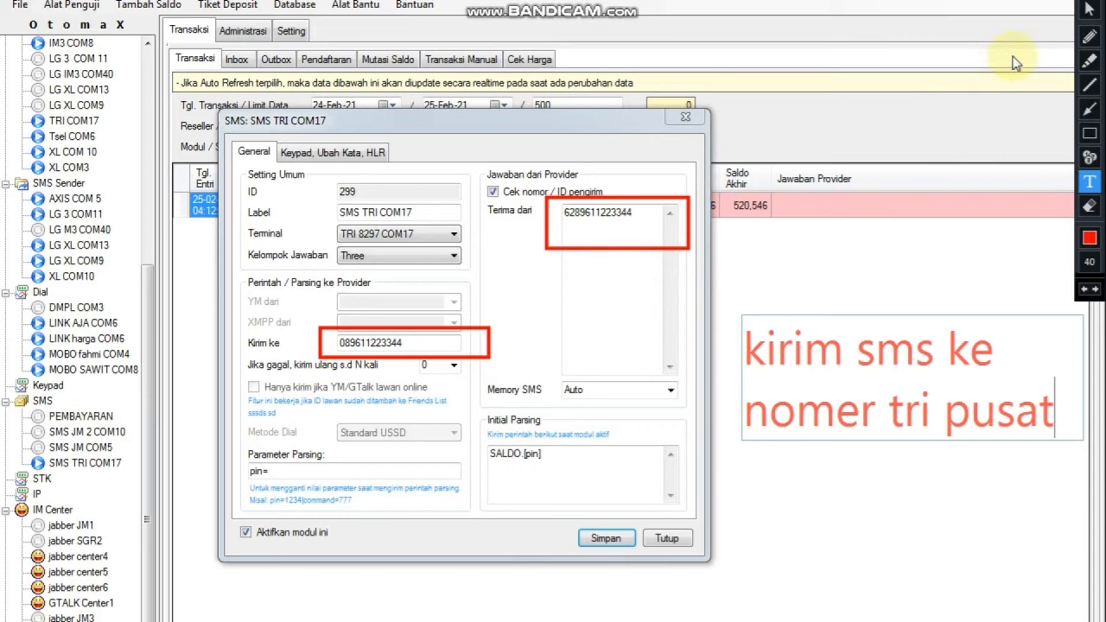
click(1090, 6)
click(1074, 1)
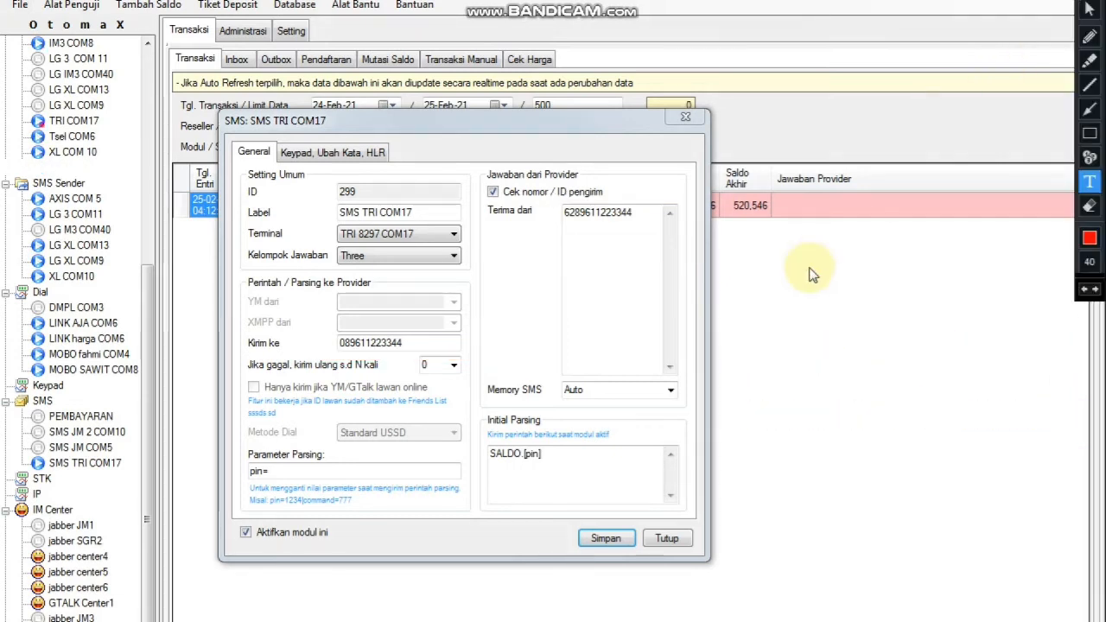
click(1090, 109)
drag(726, 460, 562, 461)
click(1091, 179)
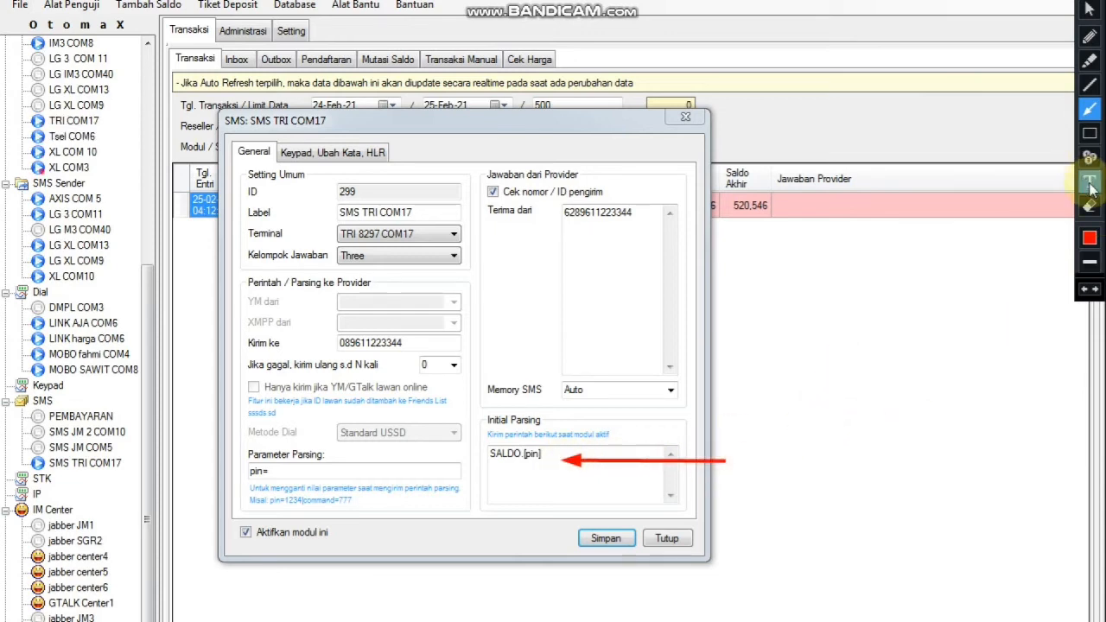
click(748, 452)
text(ini perintah)
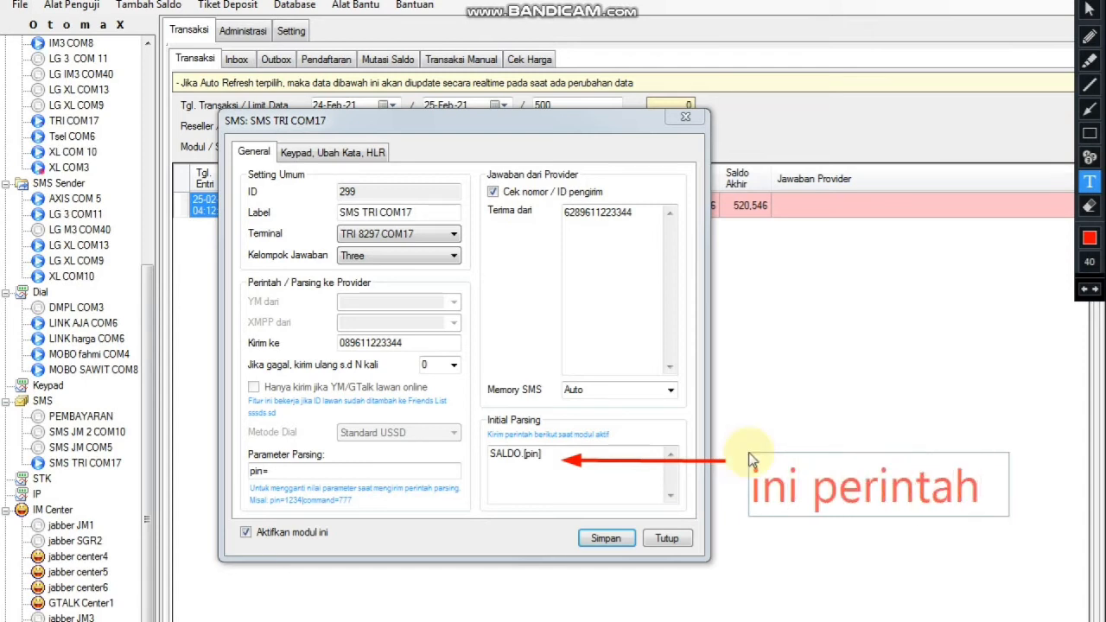
key(Return)
text(untu)
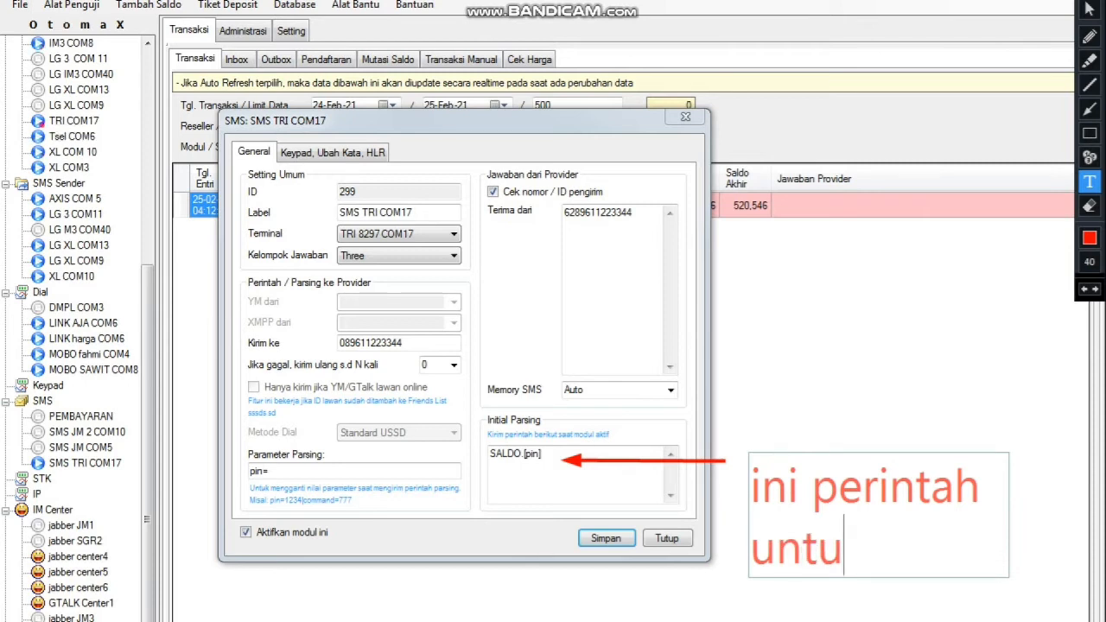
text(k cek saldo)
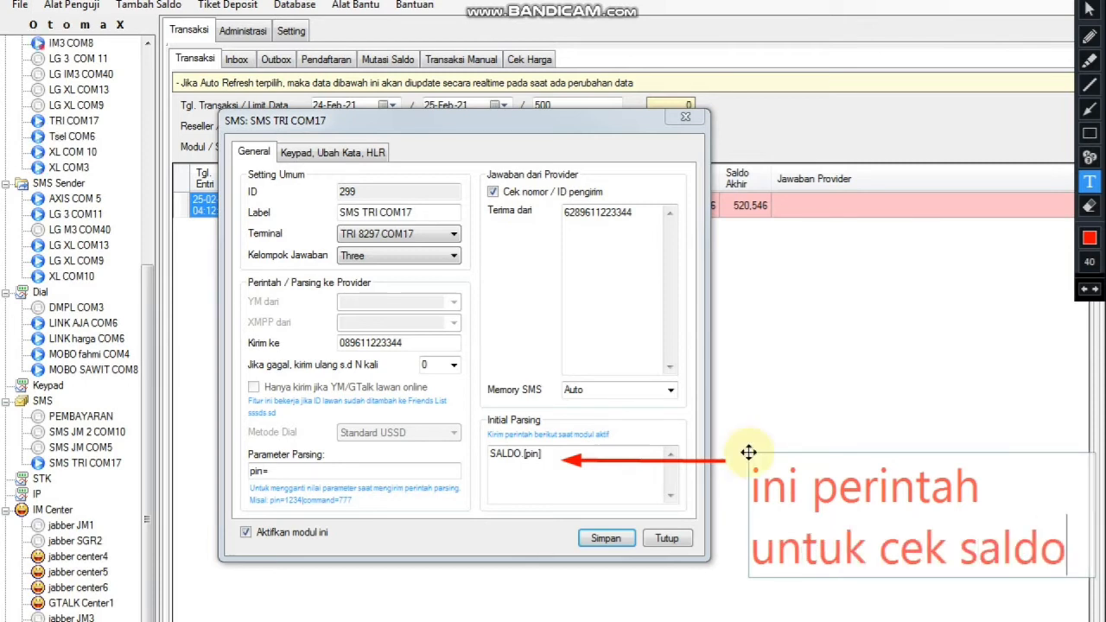
key(Return)
text(tri)
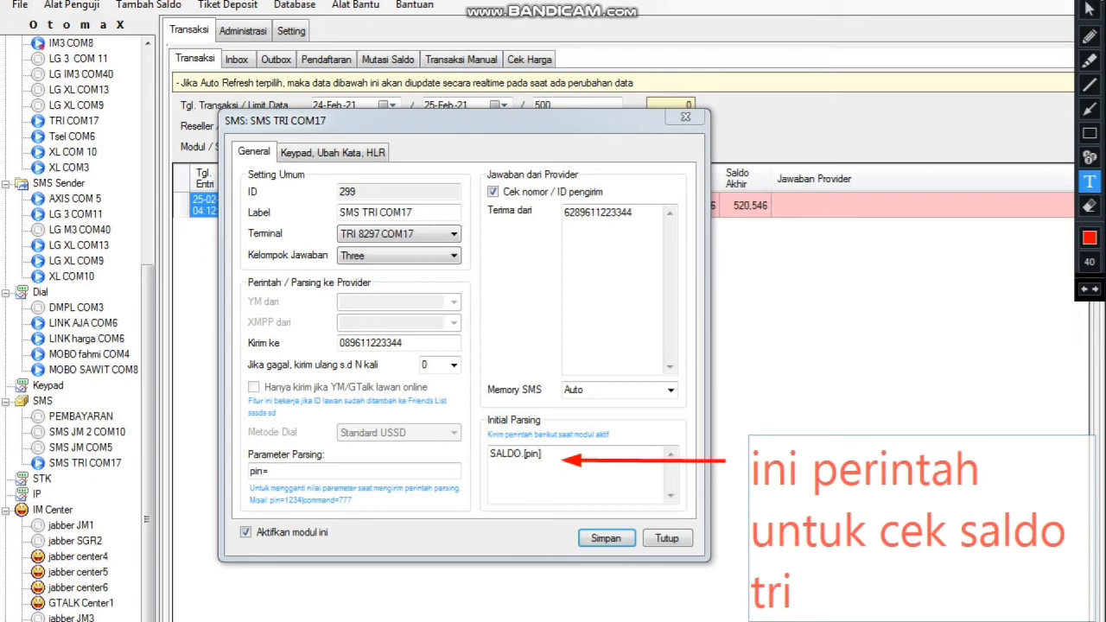
click(1089, 5)
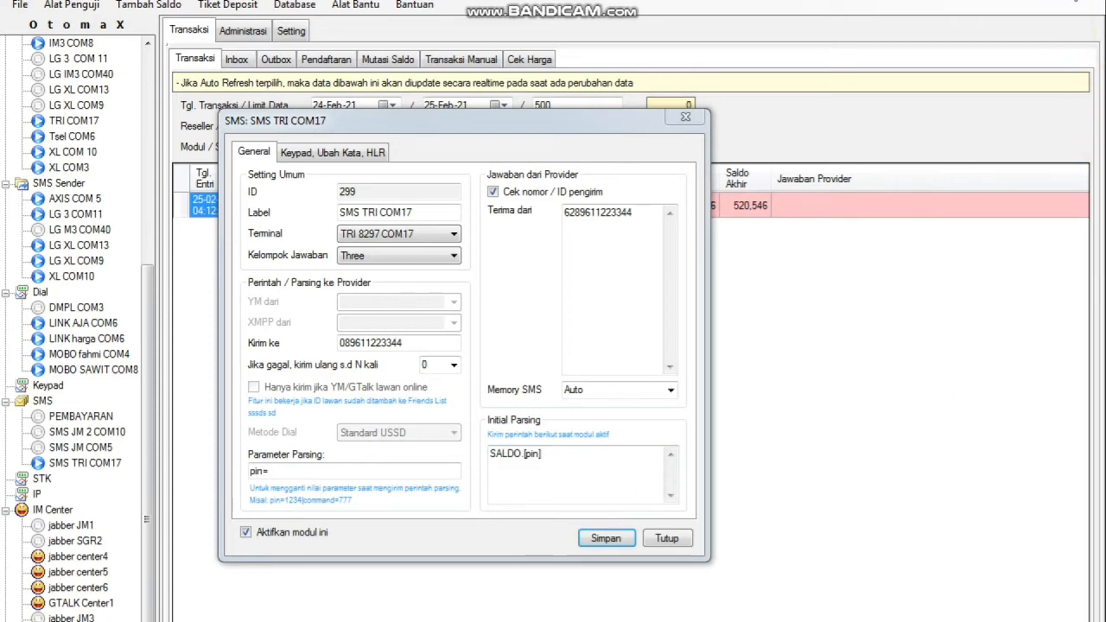
click(1075, 1)
Point a red arrow at pin= and note 'pin di isi / sesuai pin chip tri' beside it.
click(1090, 110)
mouse_move(447, 493)
mouse_down()
mouse_move(436, 481)
mouse_move(281, 473)
mouse_up()
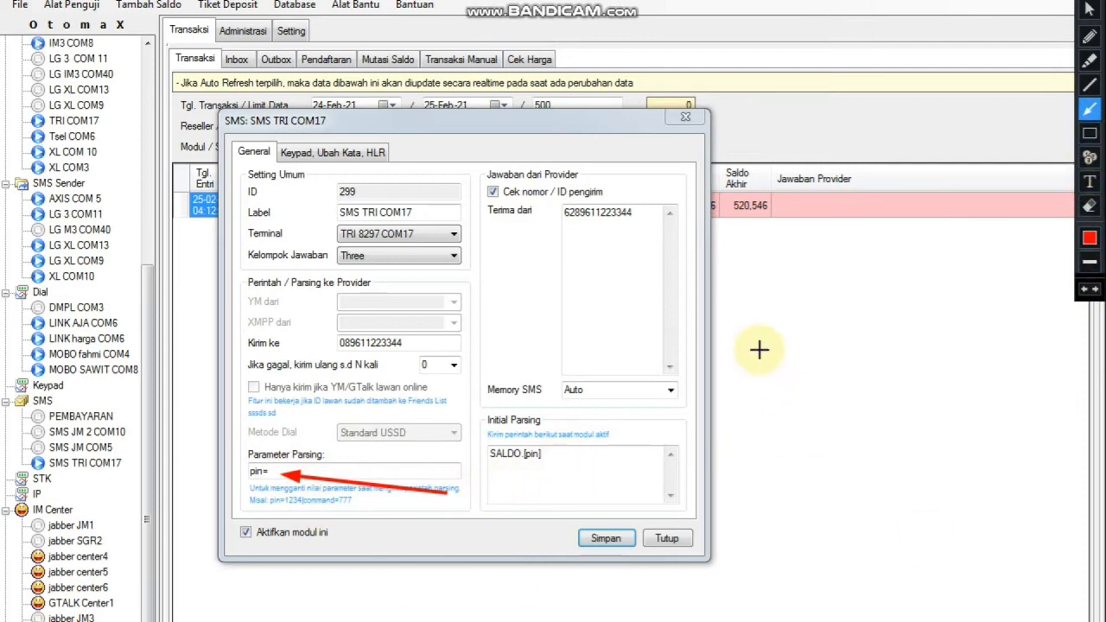
click(1090, 182)
click(723, 289)
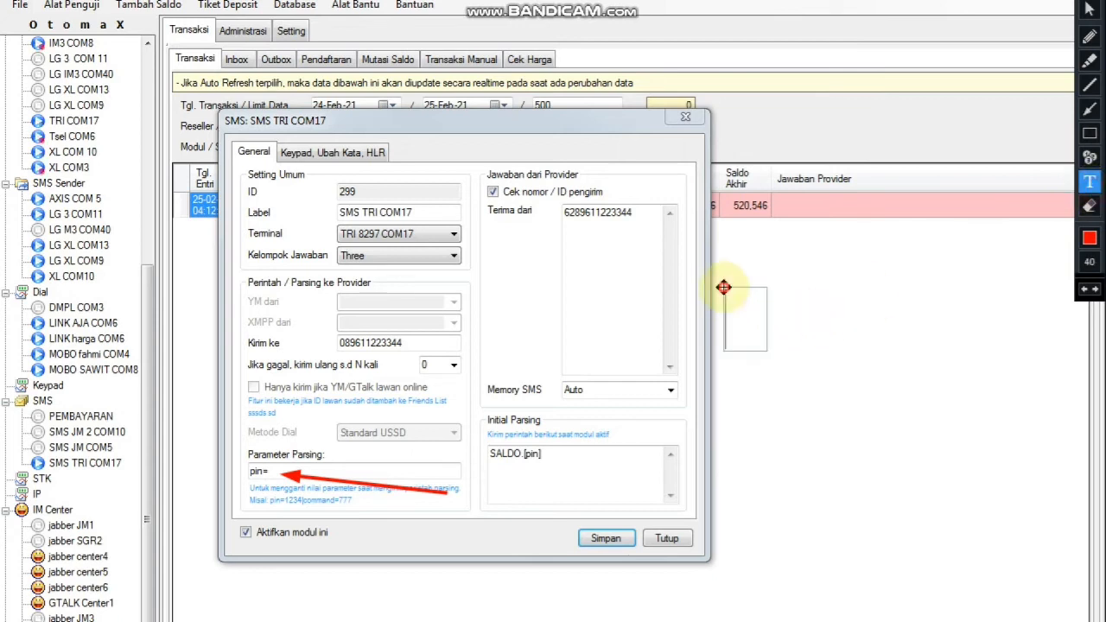
text(pin di isi)
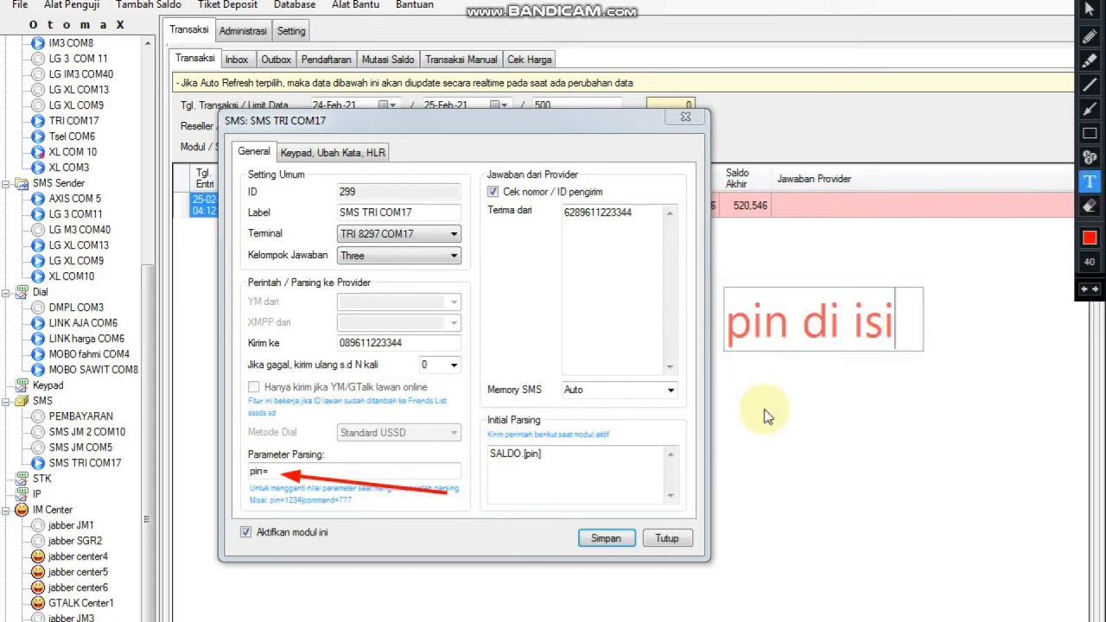
key(Return)
text(se)
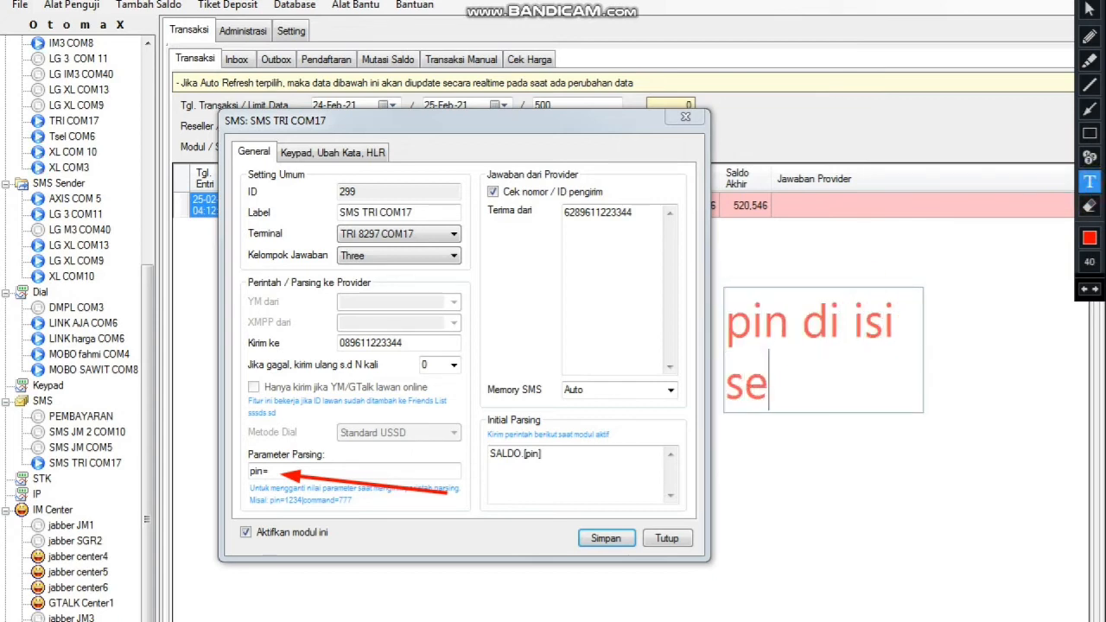
text(suai pin)
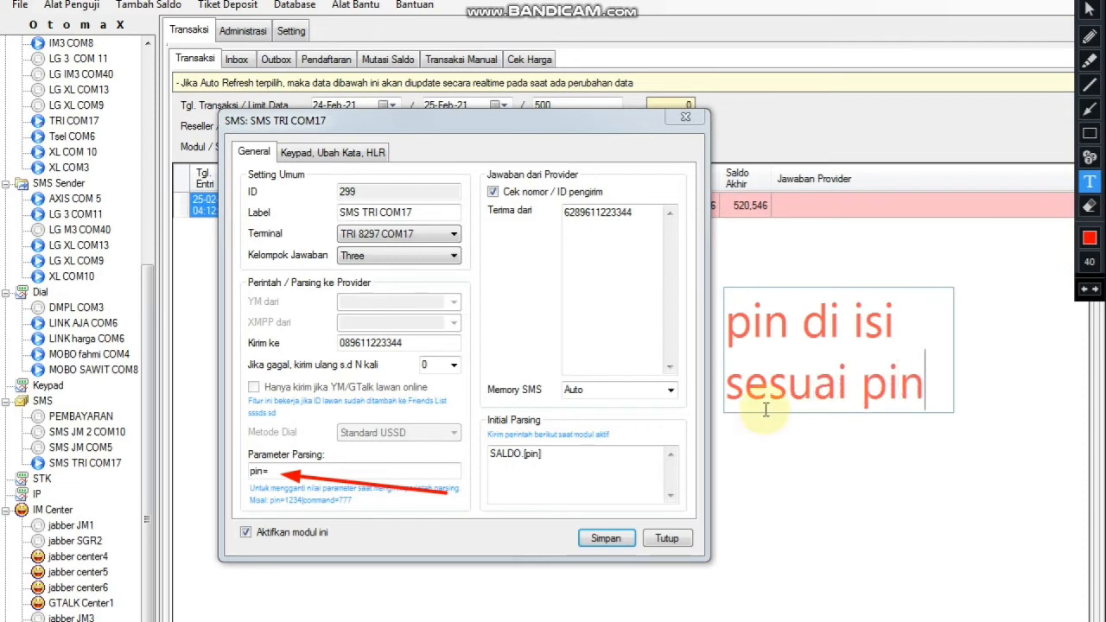
text( chi)
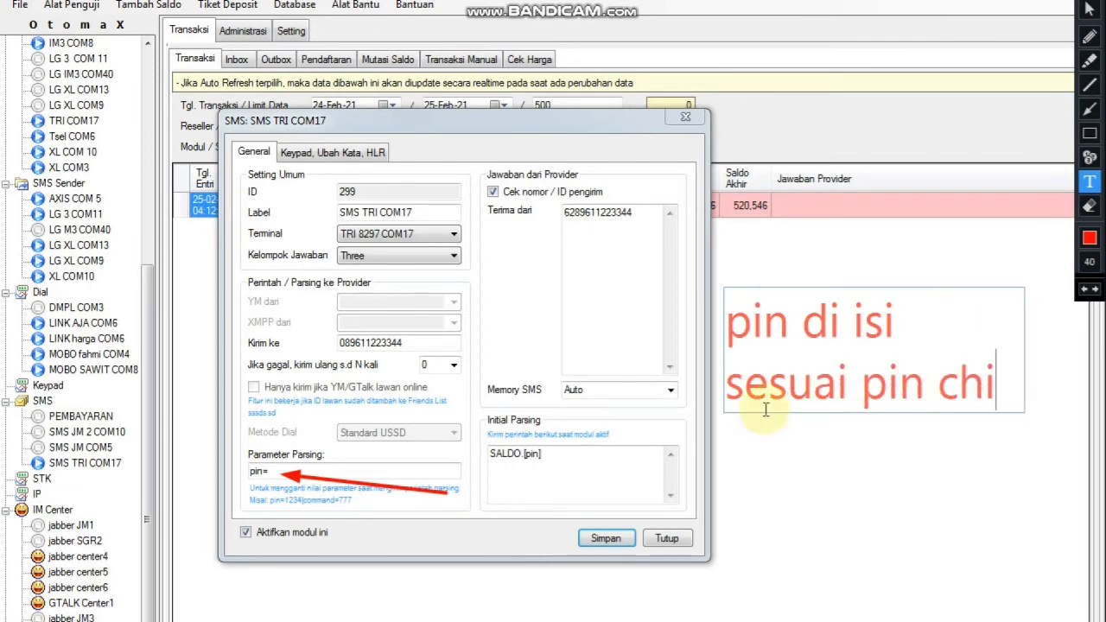
text(p tri)
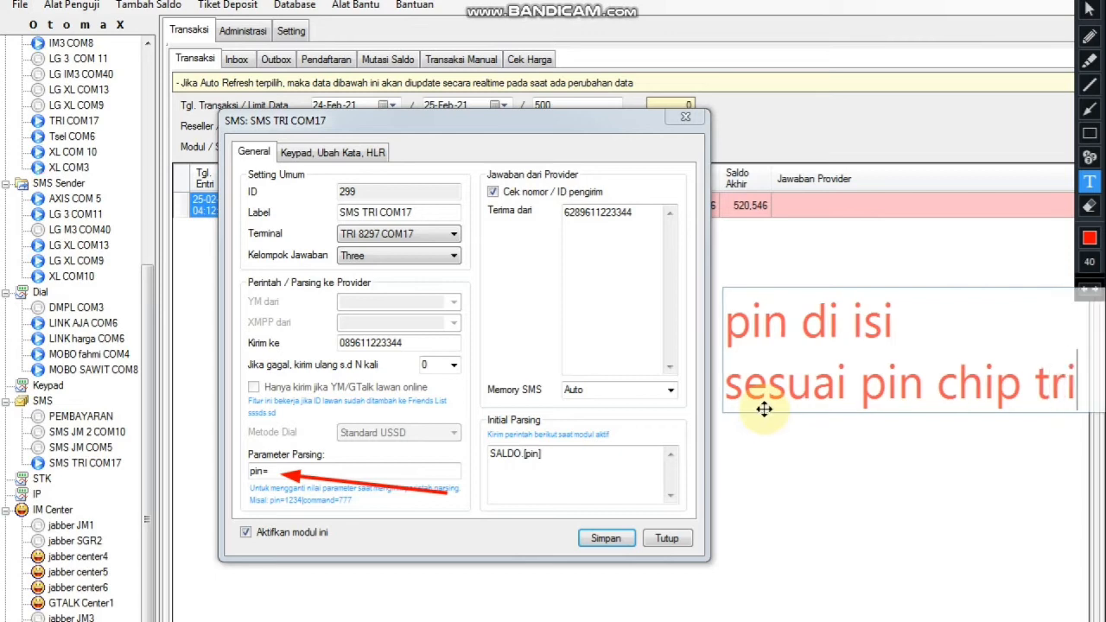
Extend the note with lines 'teman teman' and 'contoh 1234'.
key(Return)
text(teman teman)
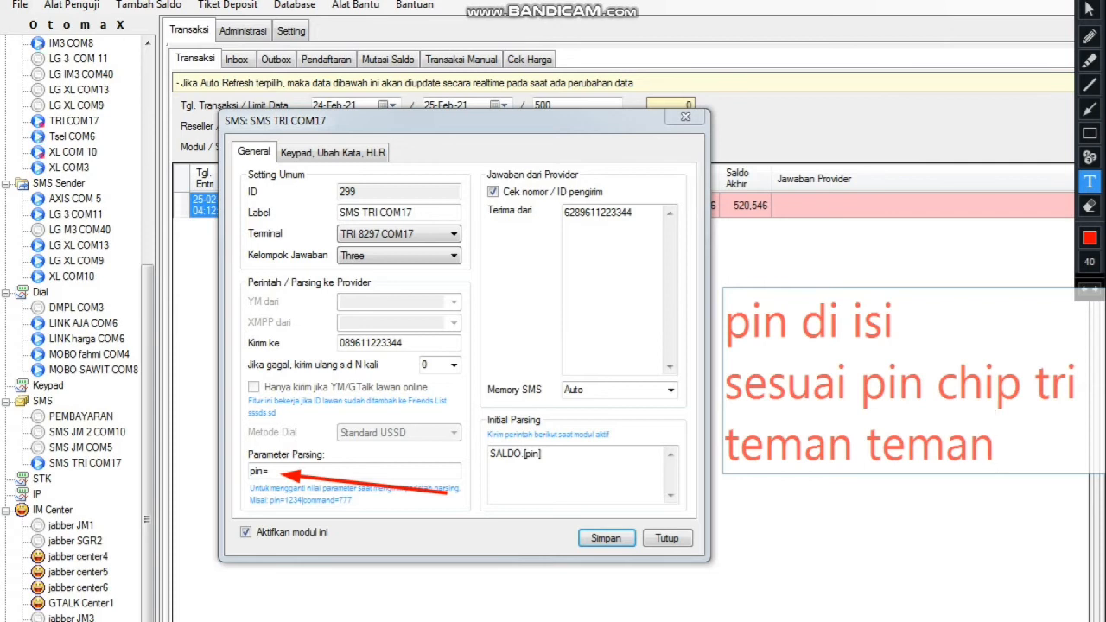
key(Return)
key(Return)
text(contoh)
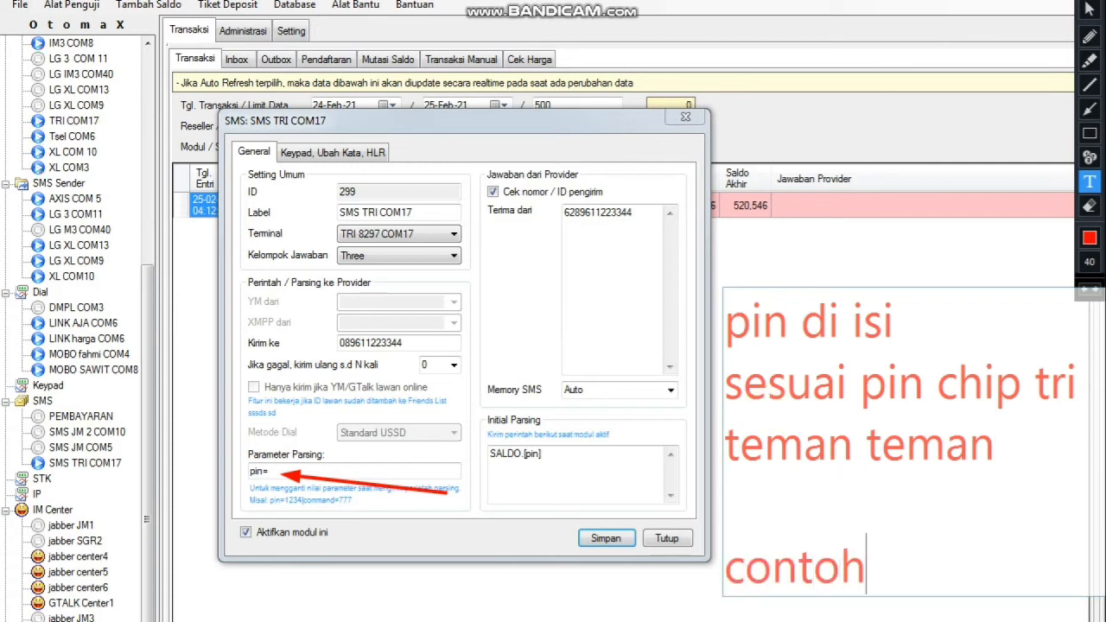
text( 1234)
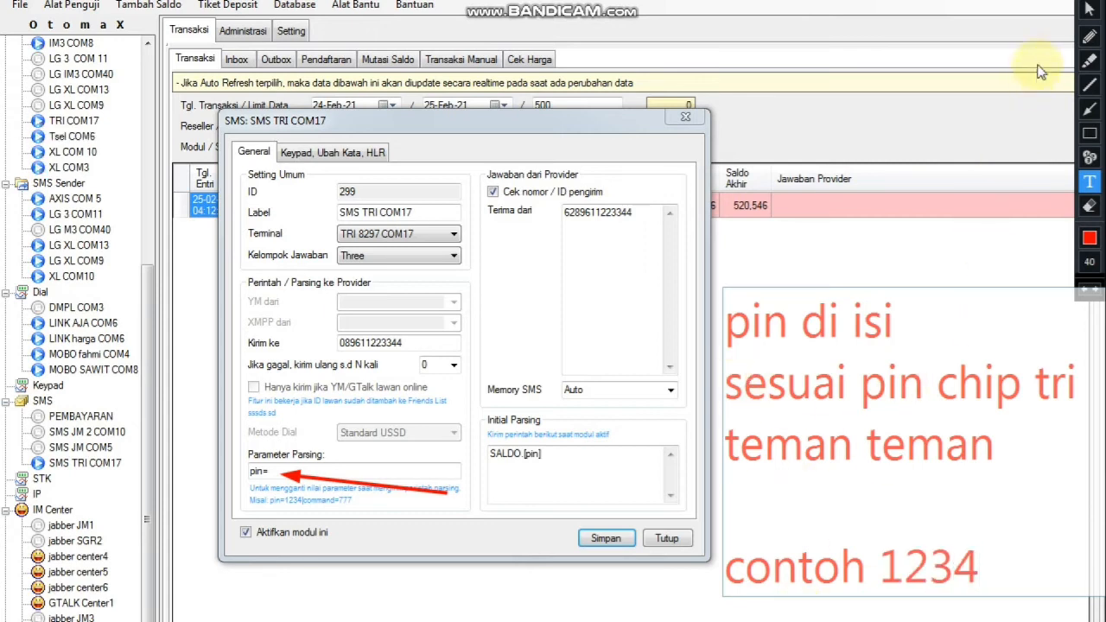
click(1098, 2)
click(1083, 2)
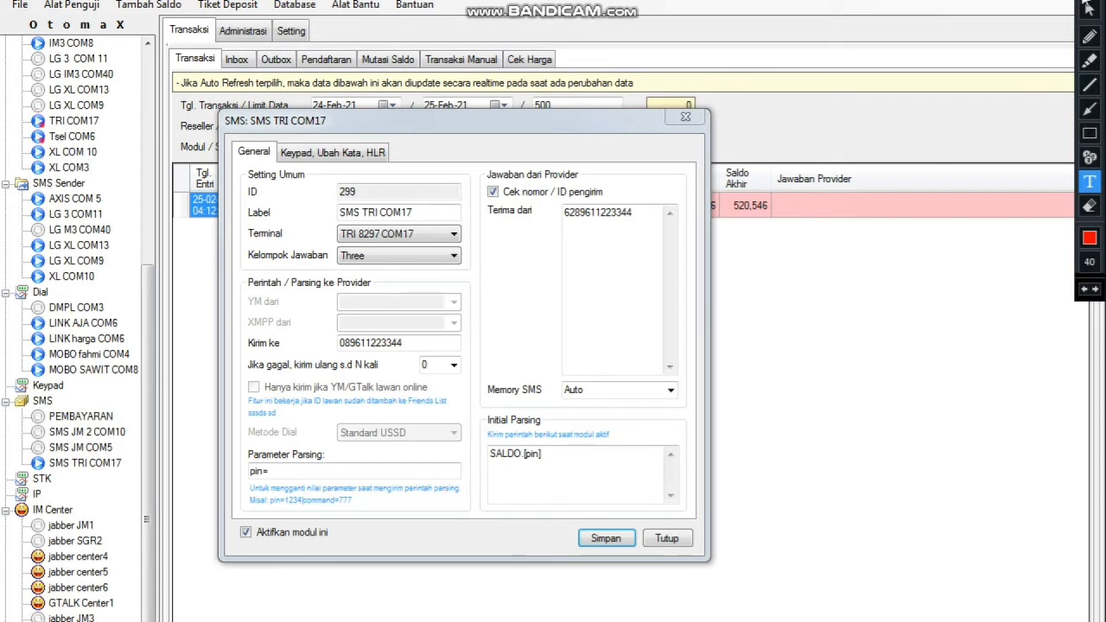
click(308, 472)
text(1234)
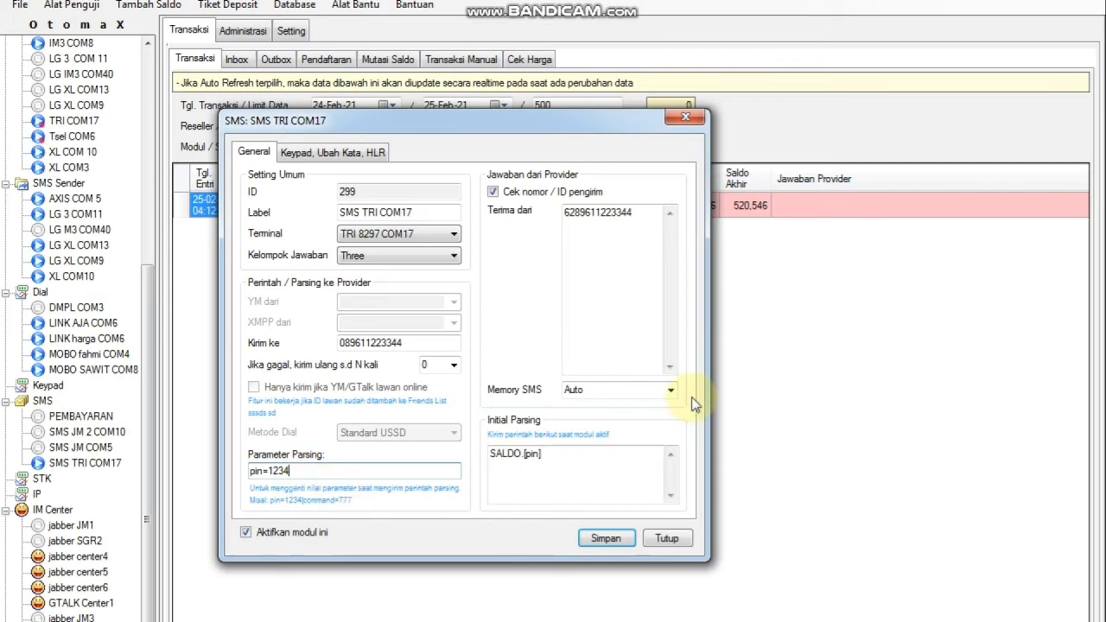
click(1071, 3)
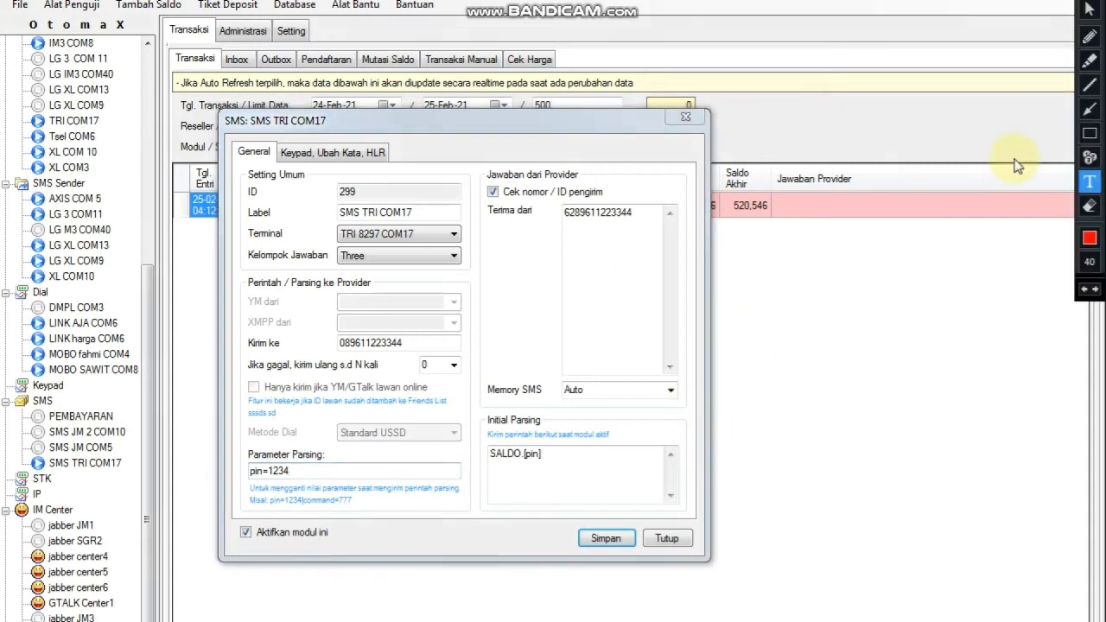
click(1089, 109)
drag(842, 276, 468, 239)
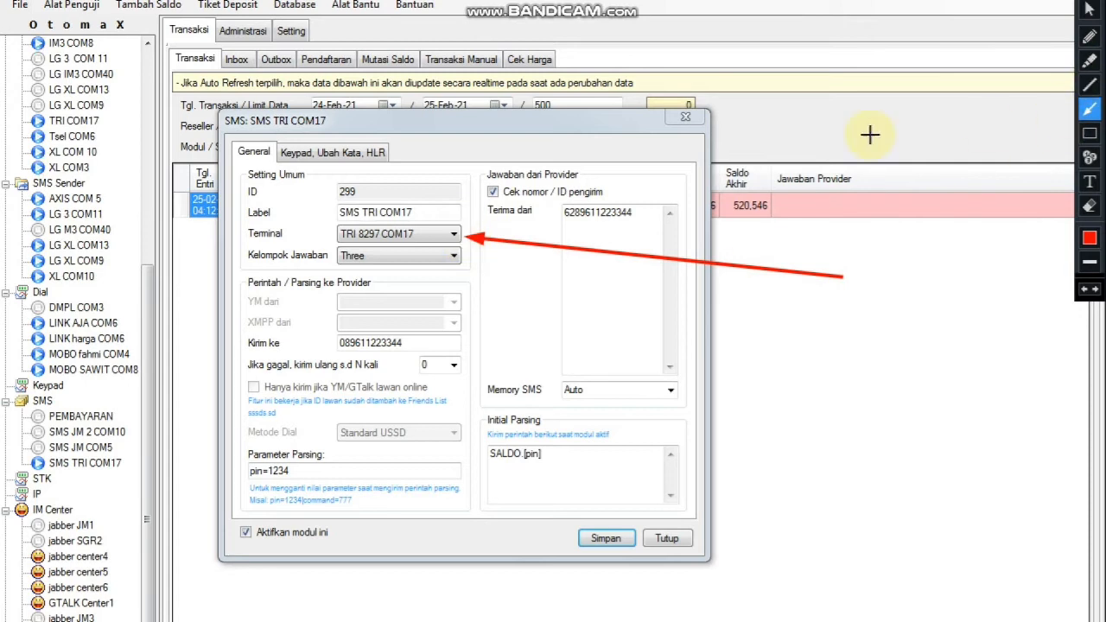
drag(708, 162, 432, 211)
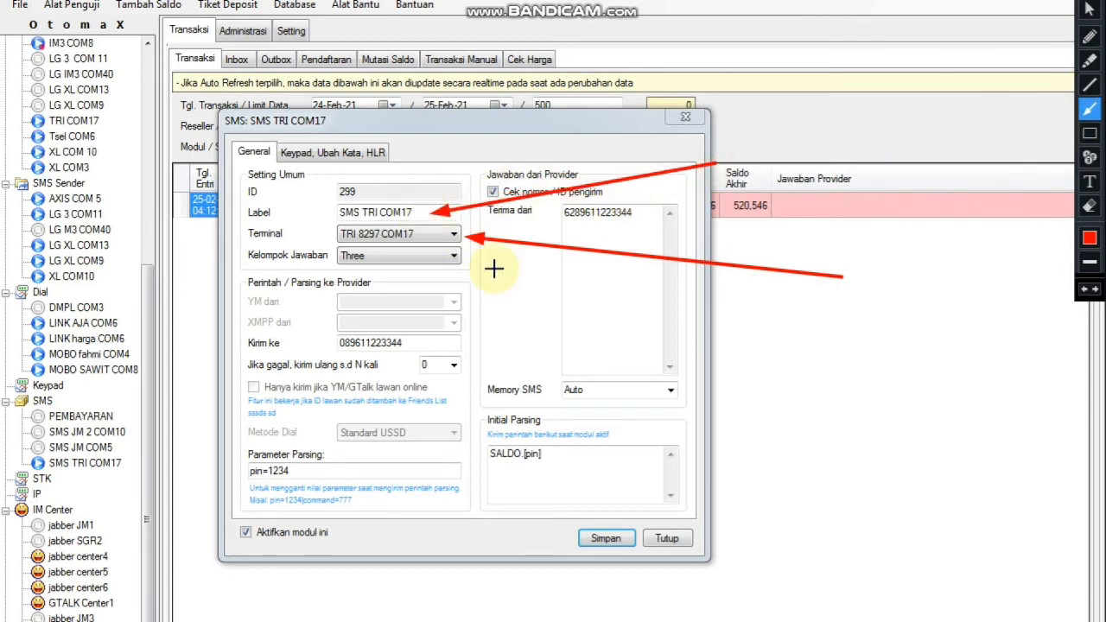
click(1091, 182)
click(761, 345)
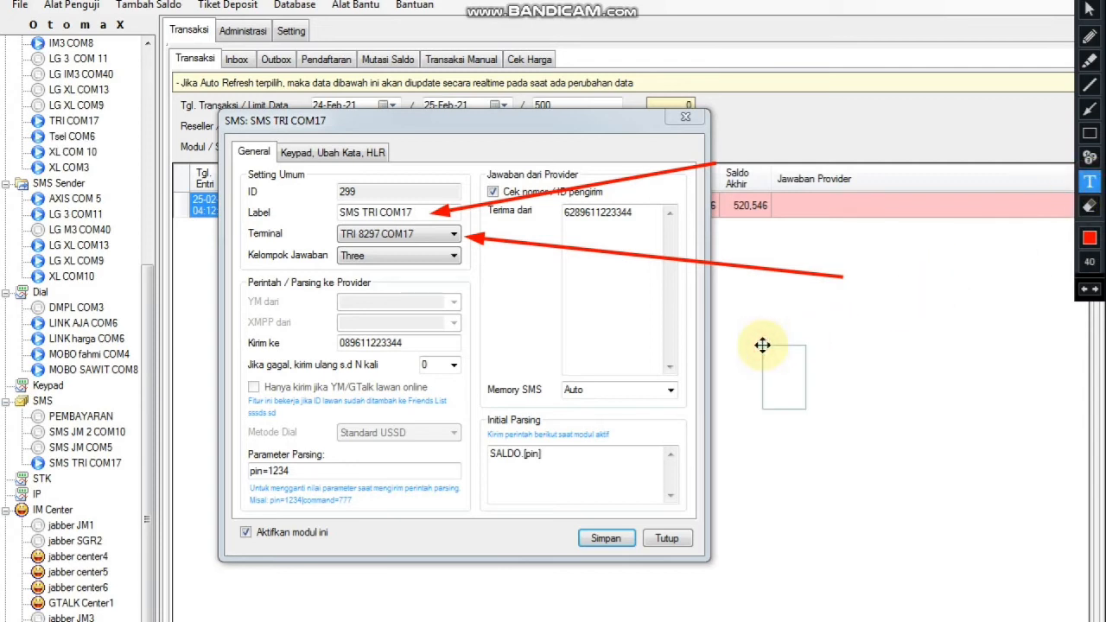
text(com ny)
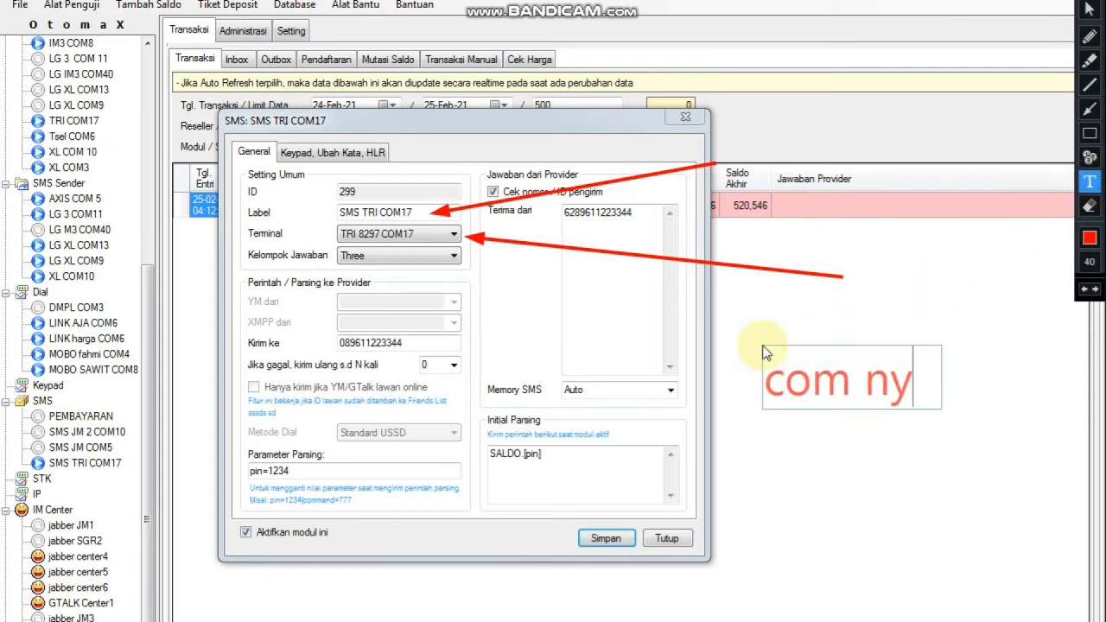
text(a harus)
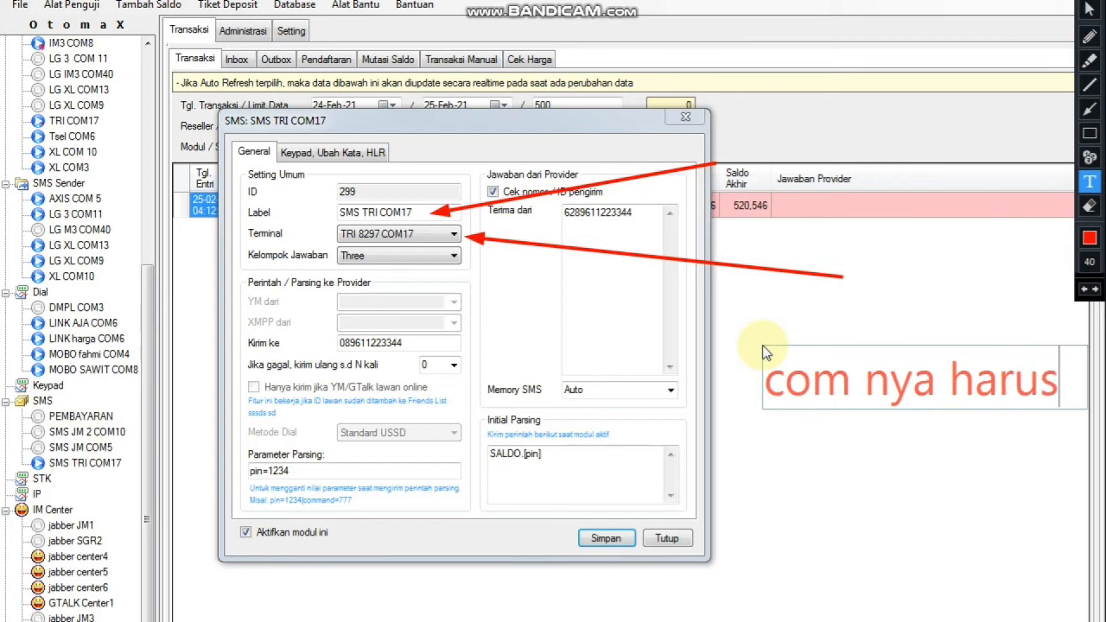
key(Return)
text(sama)
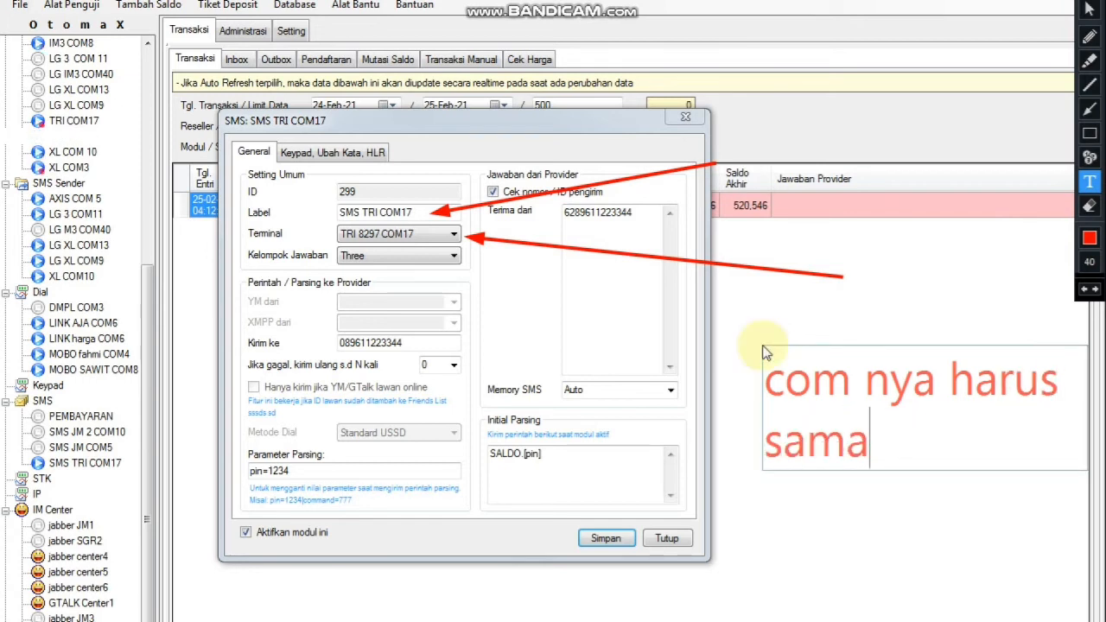
key(Return)
text(contoh com)
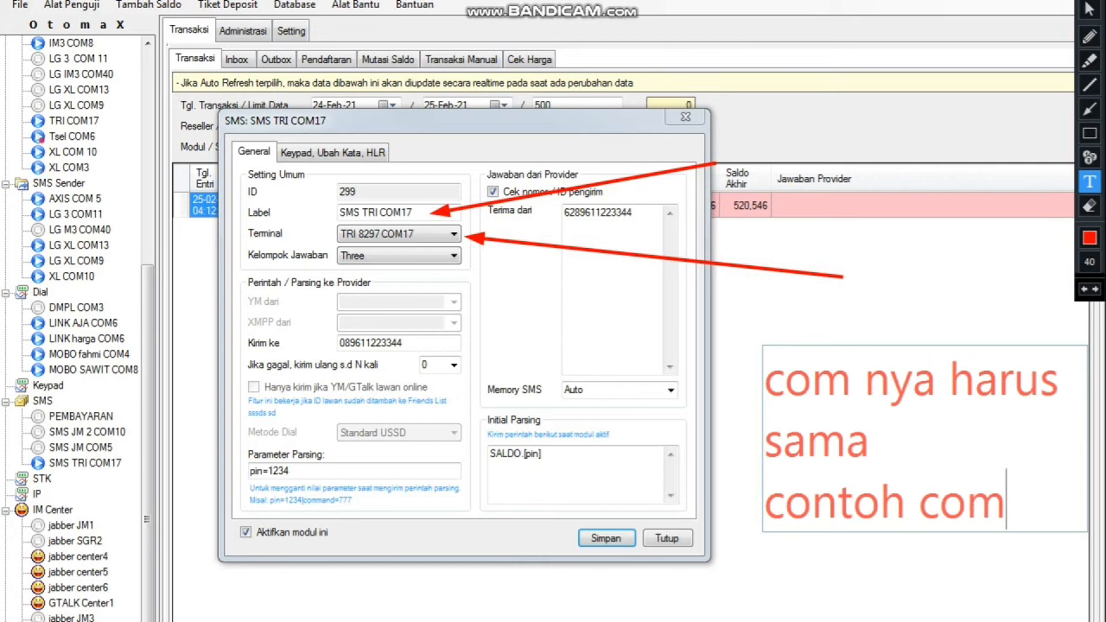
text( 17)
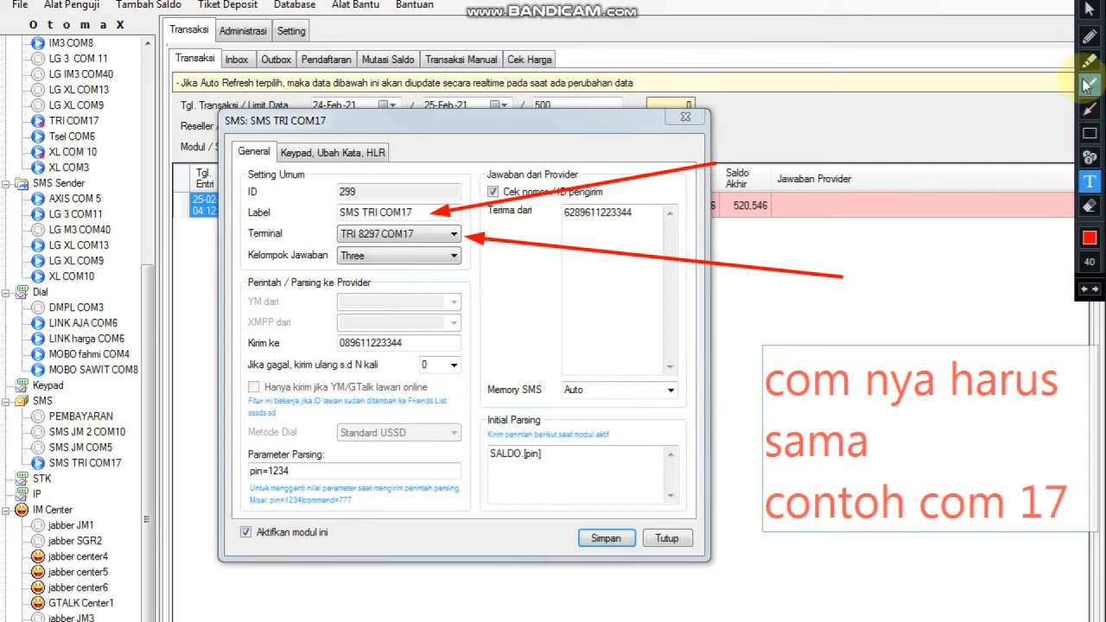
click(1075, 2)
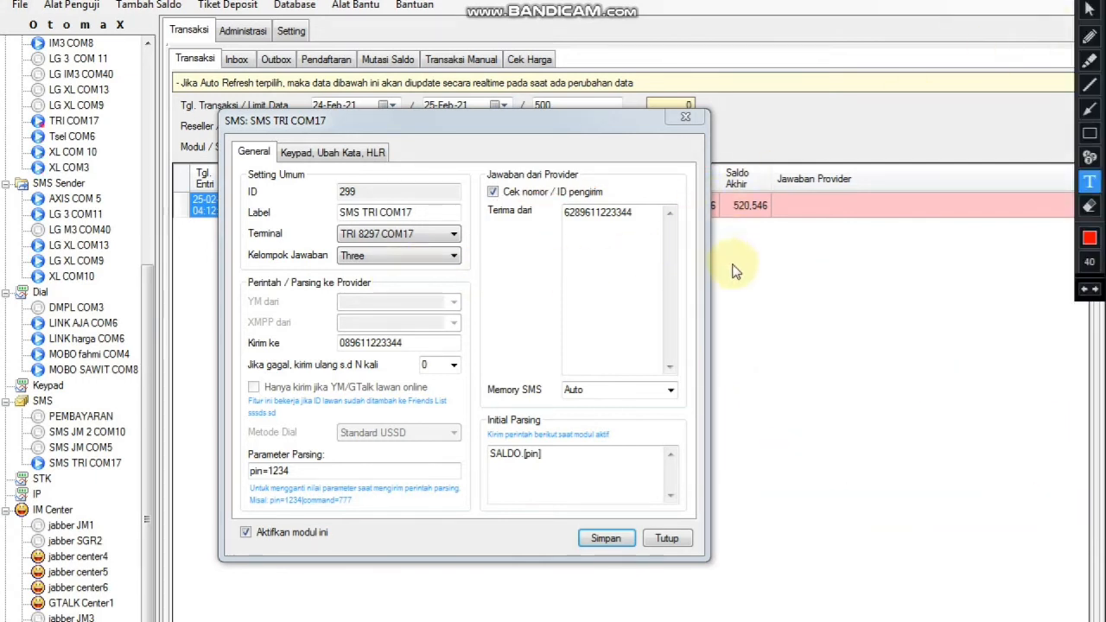
click(1089, 108)
drag(784, 303, 415, 258)
click(1090, 181)
click(720, 331)
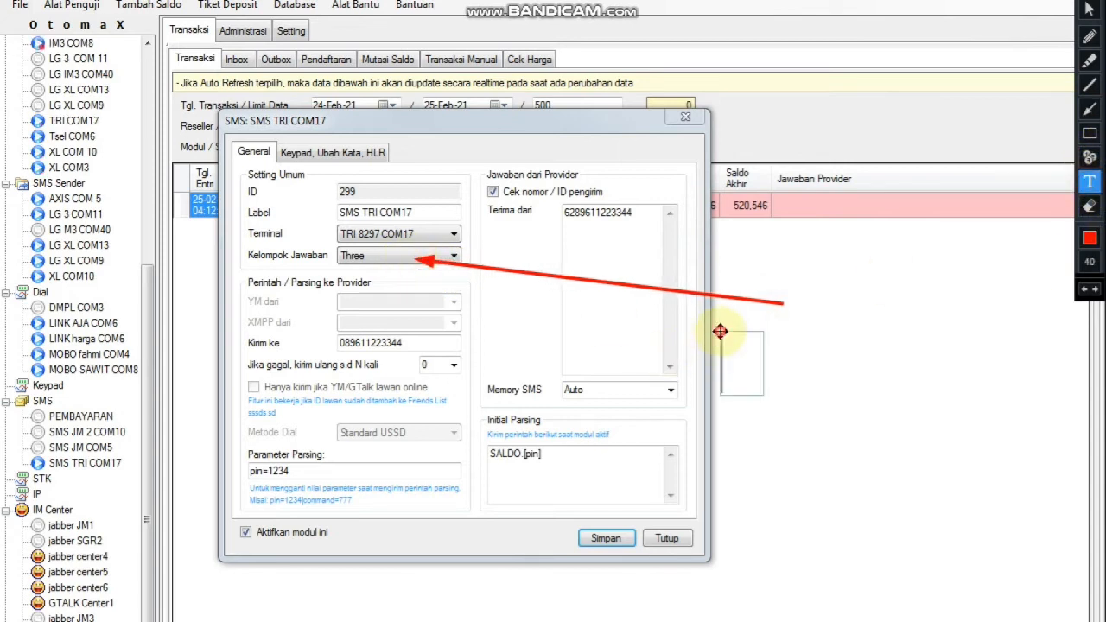
text(untuk)
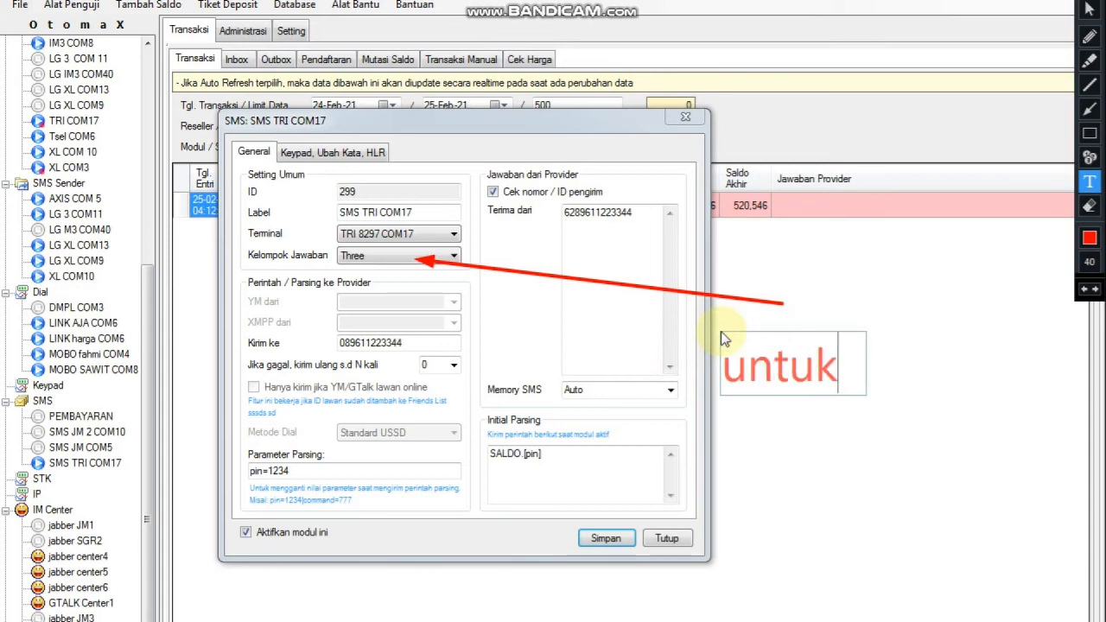
text( kelompok)
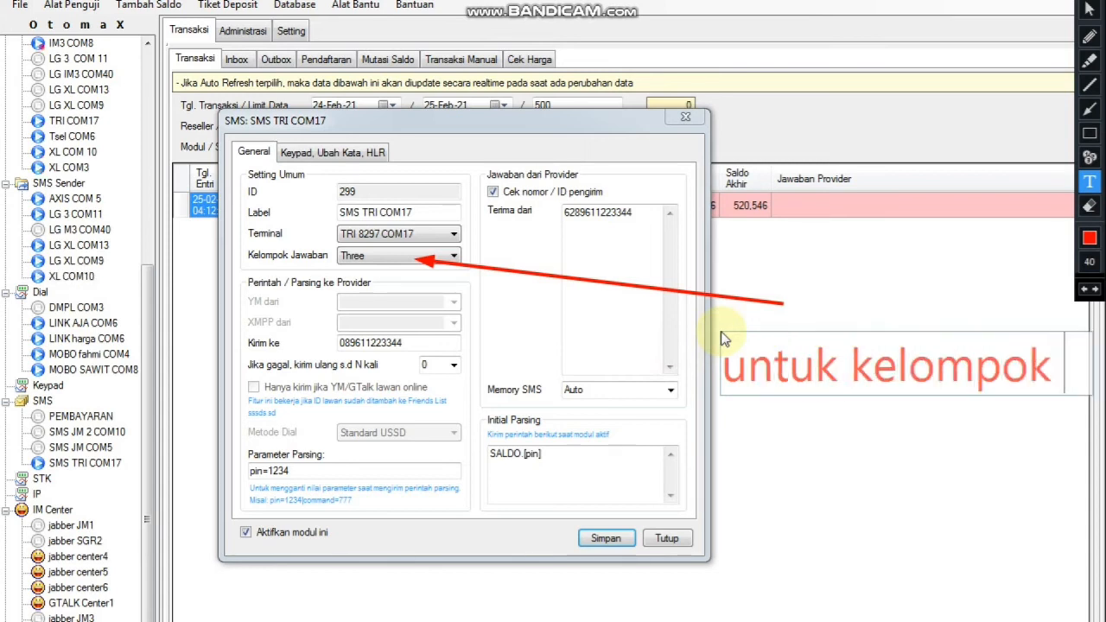
text( jawaban)
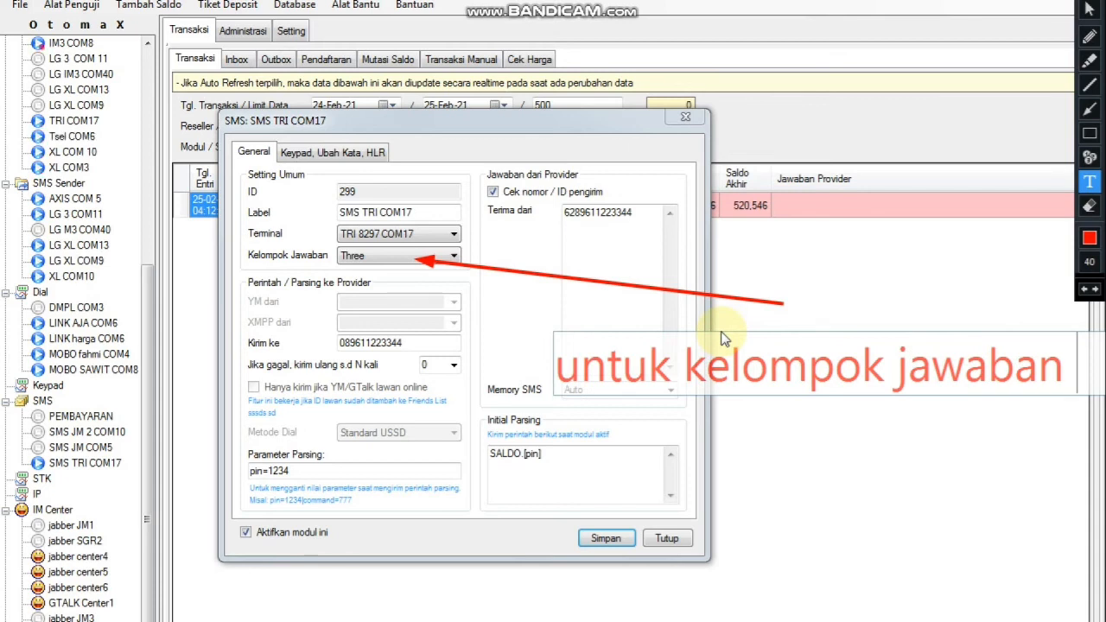
key(Return)
text(di n)
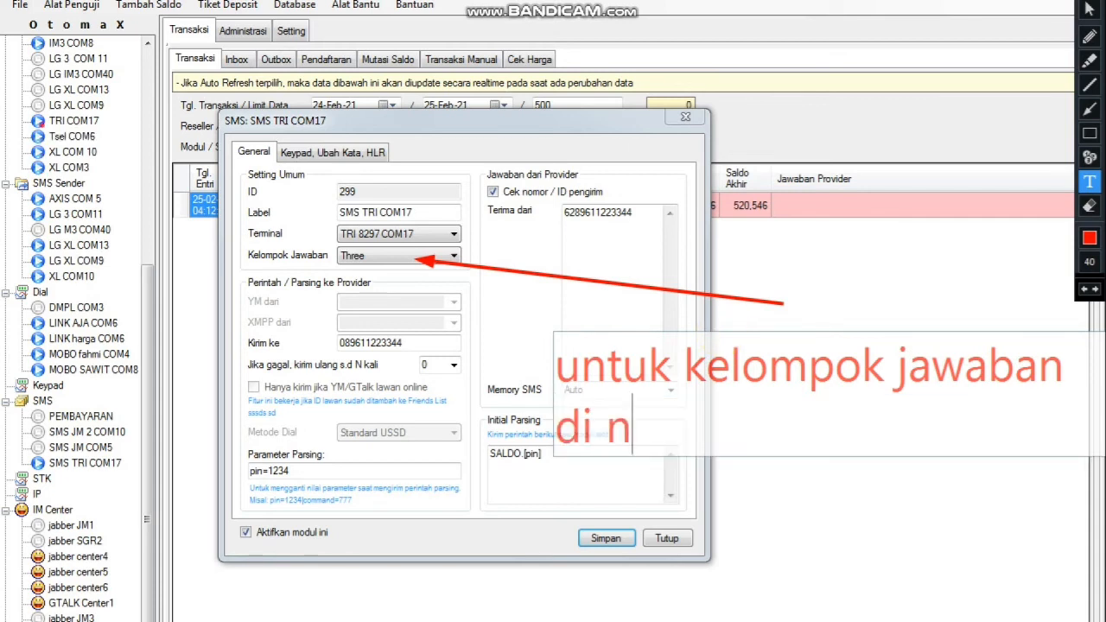
text(ext video)
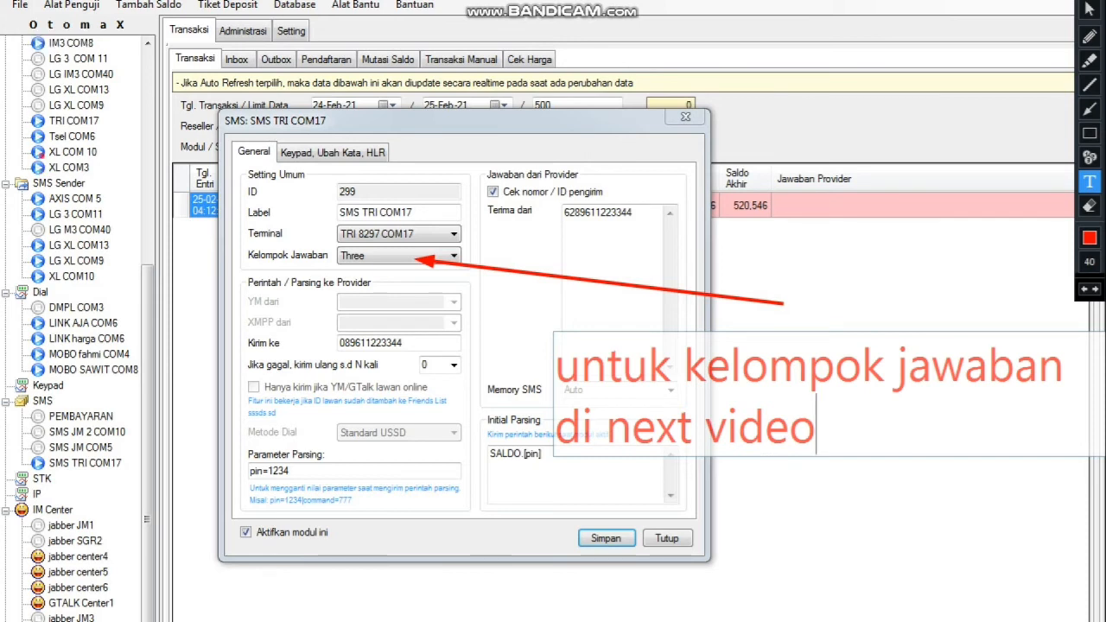
click(1089, 35)
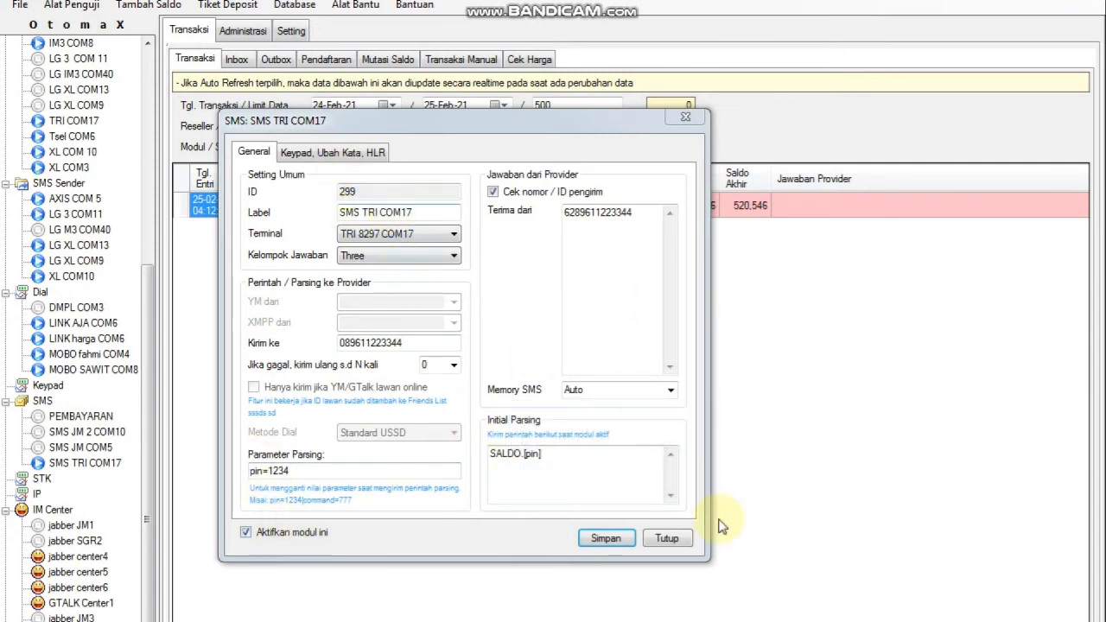
Go to the Keypad, Ubah Kata, HLR page and point a red arrow at Pause Per Transaksi.
click(369, 159)
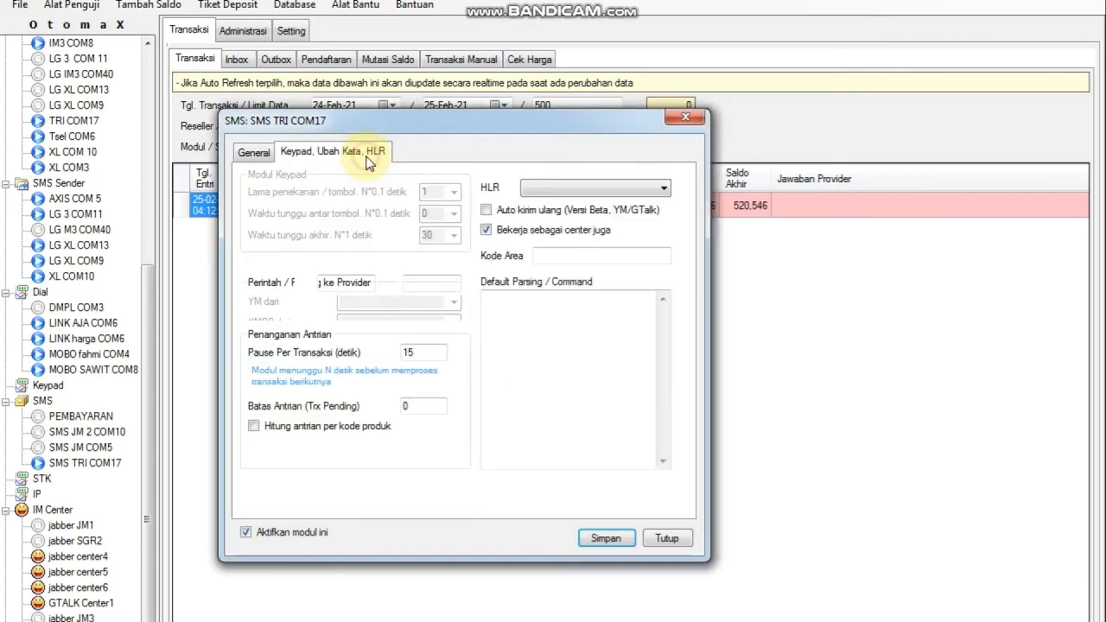
click(259, 151)
click(302, 153)
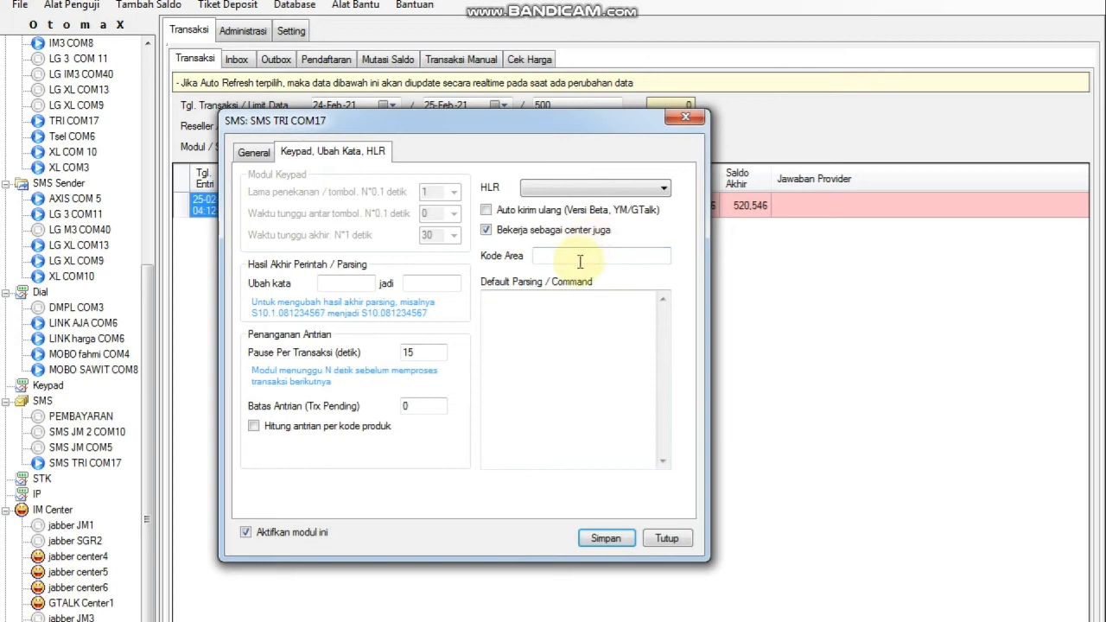
click(1081, 1)
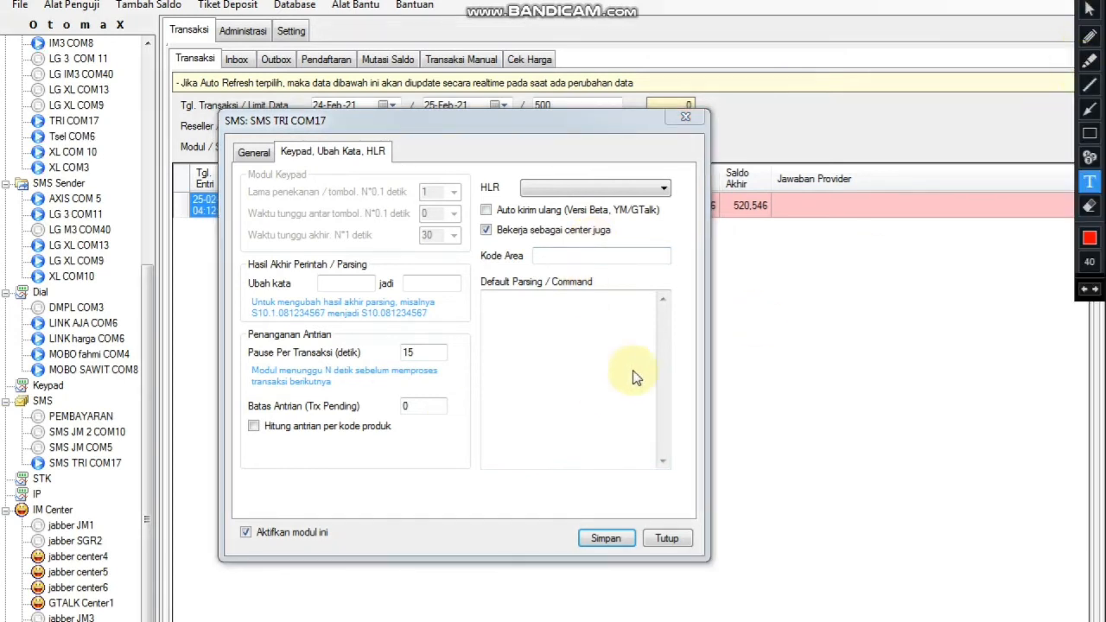
click(1081, 113)
drag(637, 341, 430, 354)
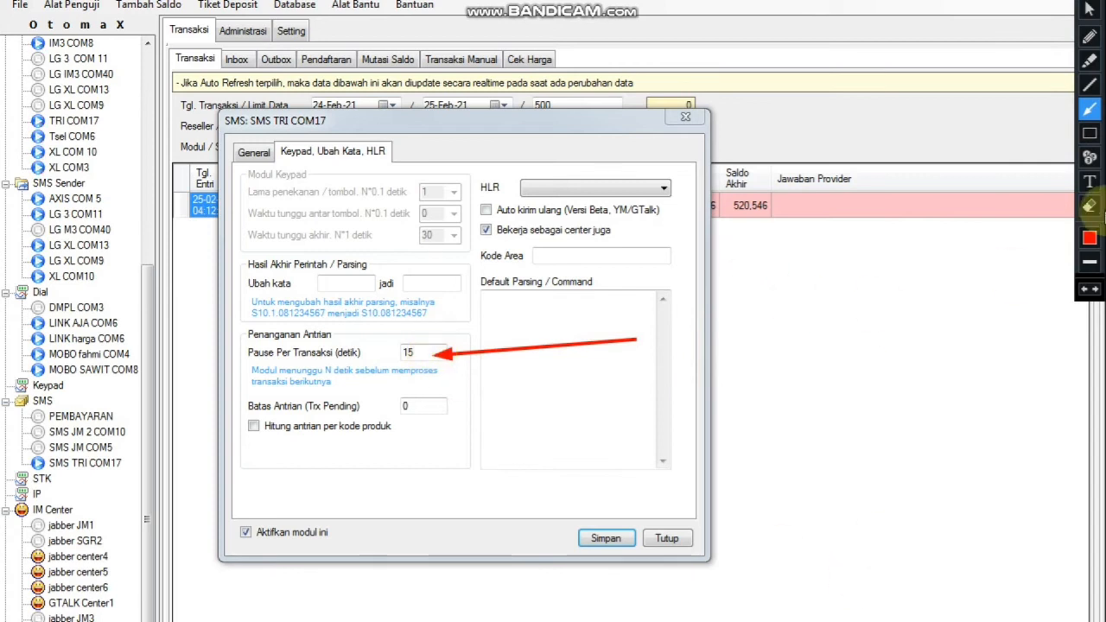
Note 'jeda trx nya / biar mantap / contoh saya jeda / 15 detik' beside it, then erase it.
click(1090, 183)
click(728, 283)
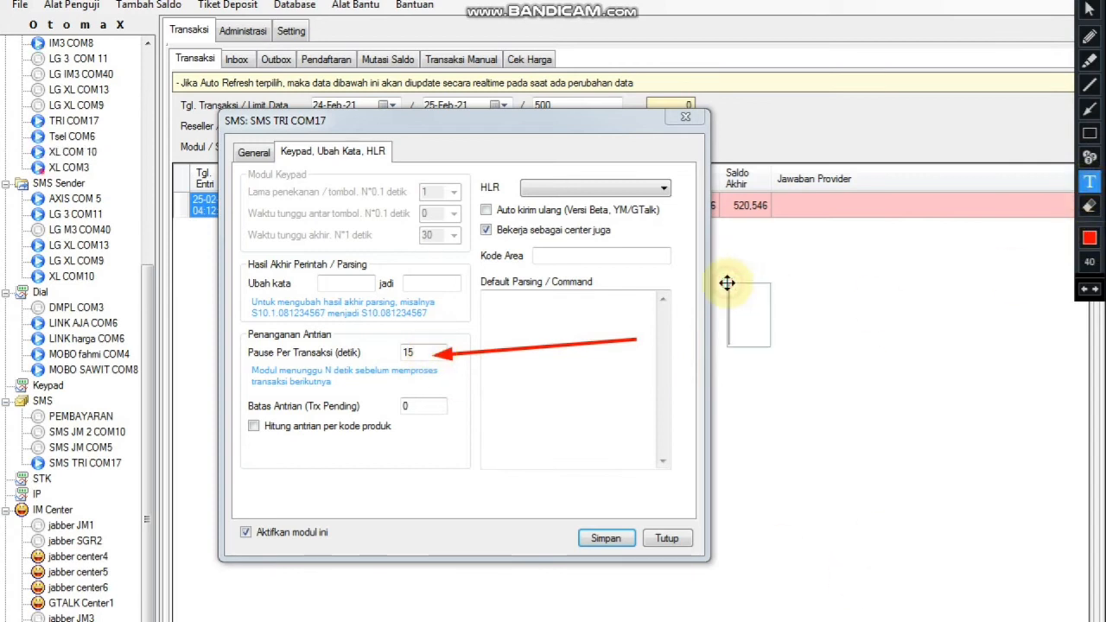
text(jeda)
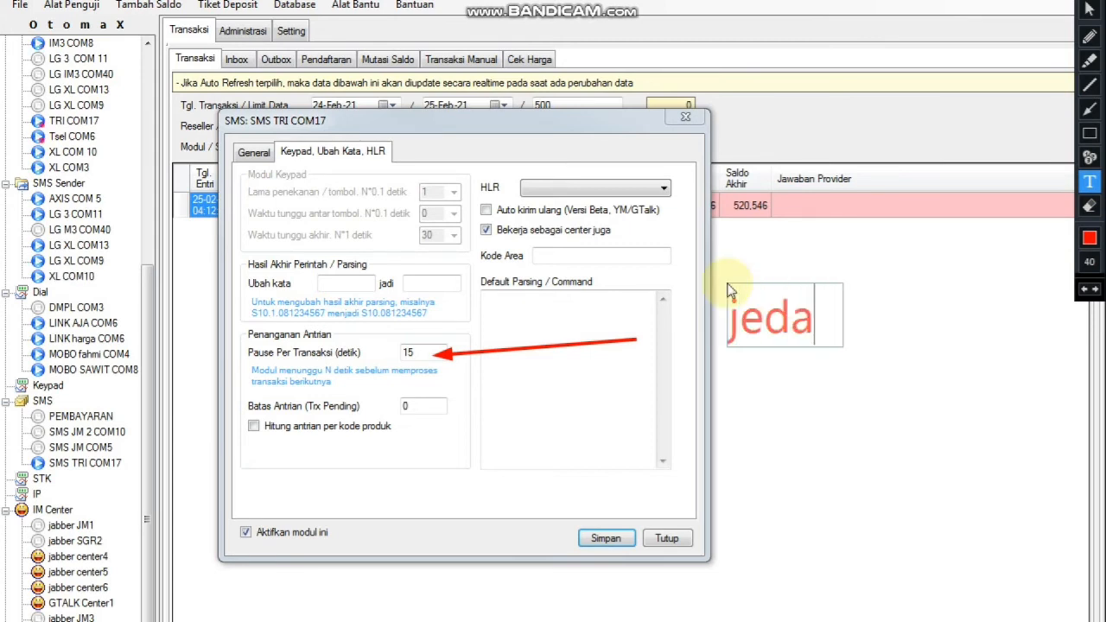
text( trx nya)
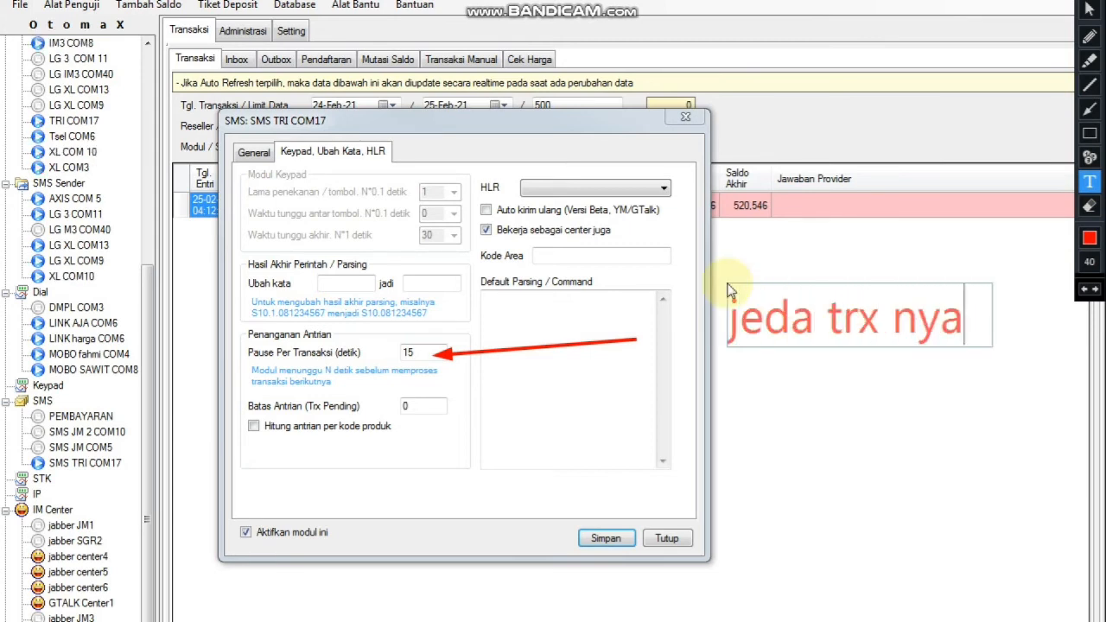
key(Return)
text(biar )
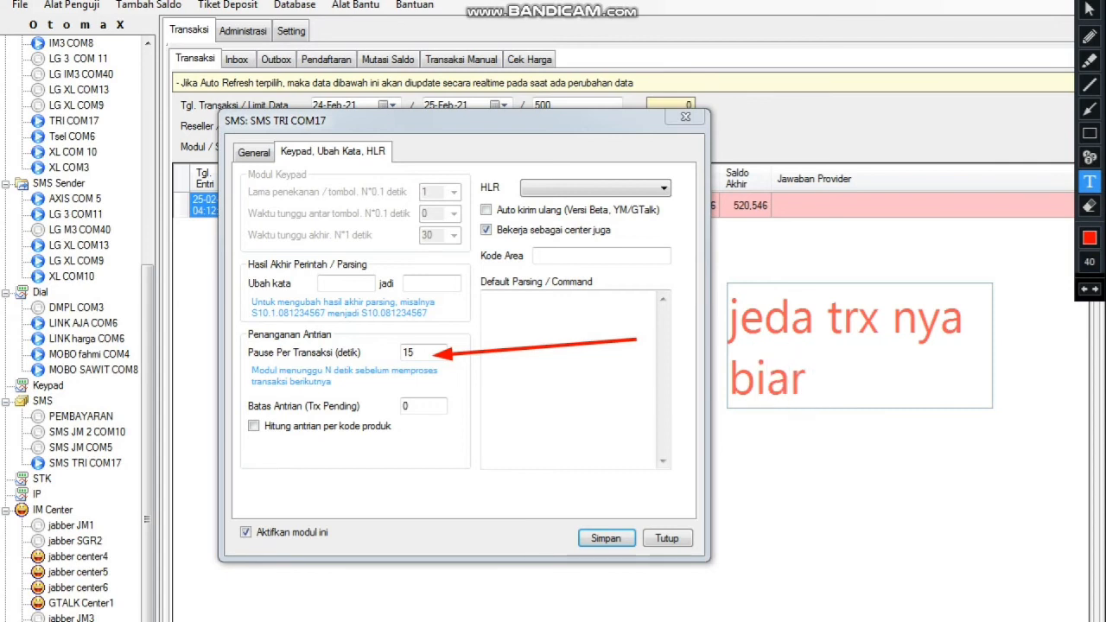
text(mantap)
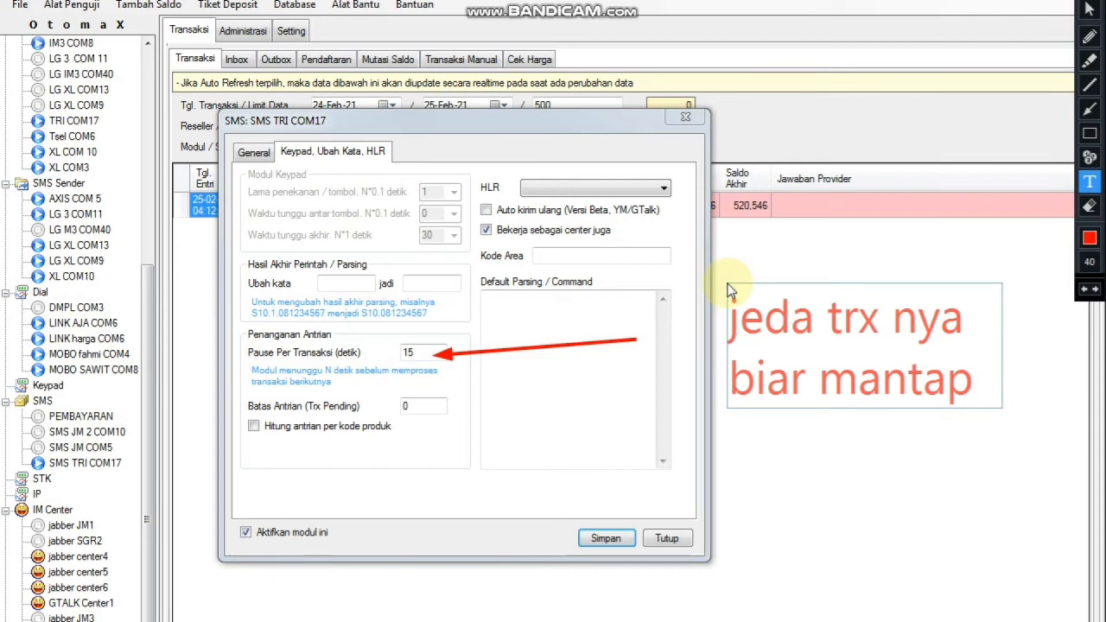
key(Return)
text(co)
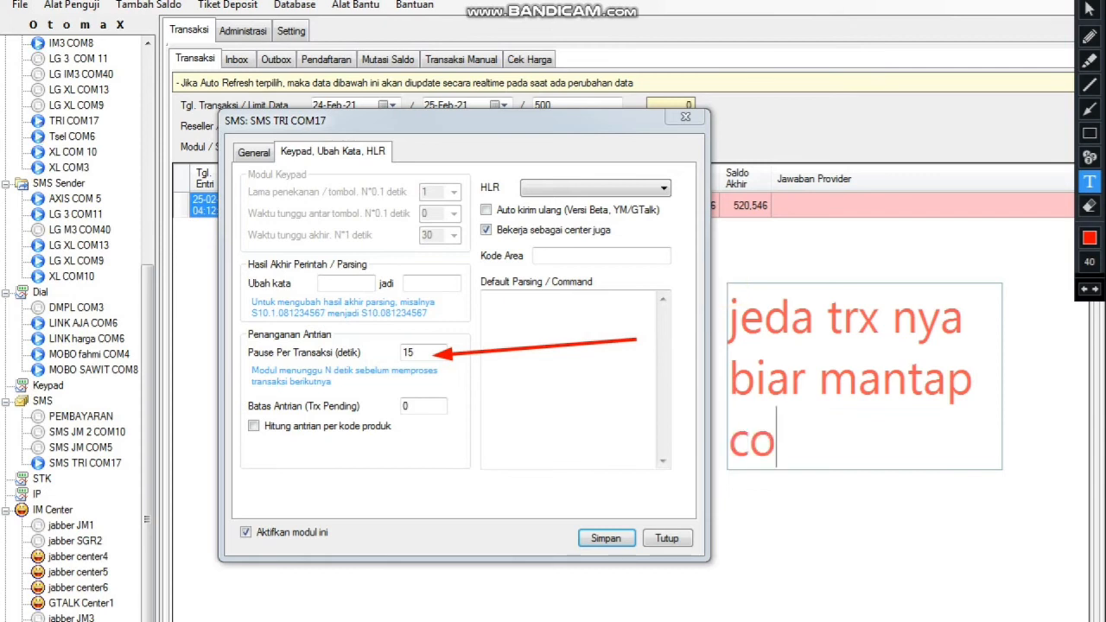
text(ntoh saya jeda)
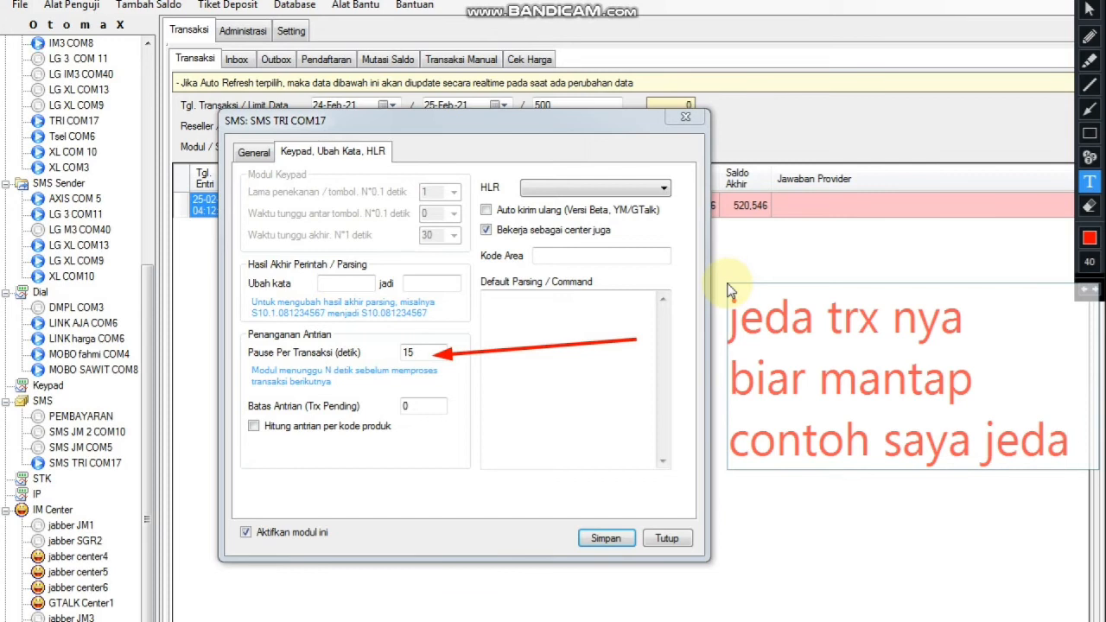
key(Return)
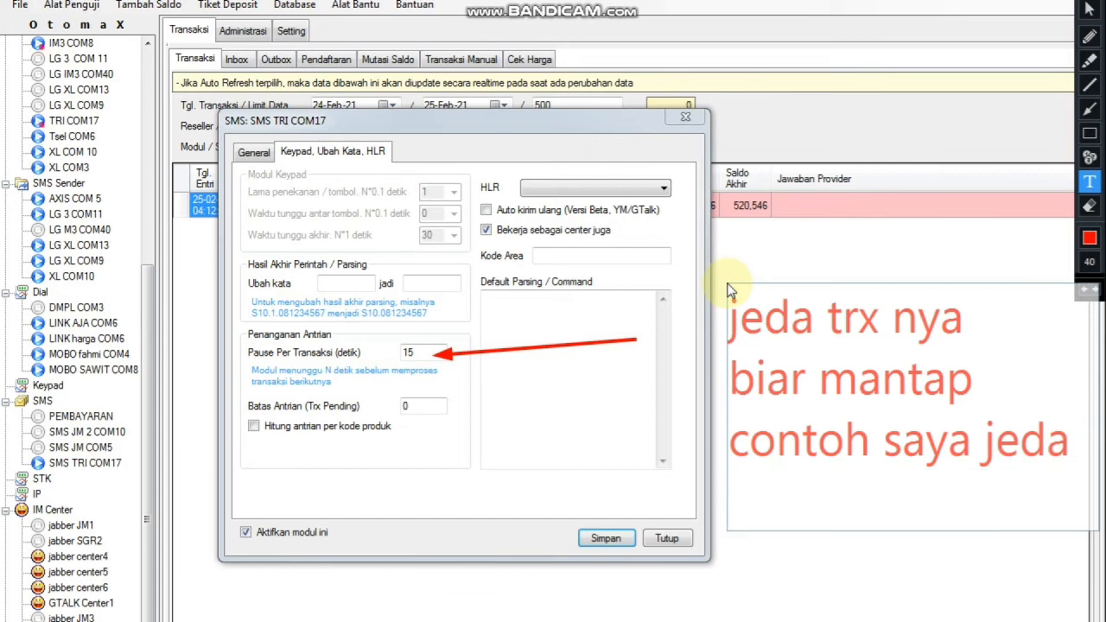
text(15 detik)
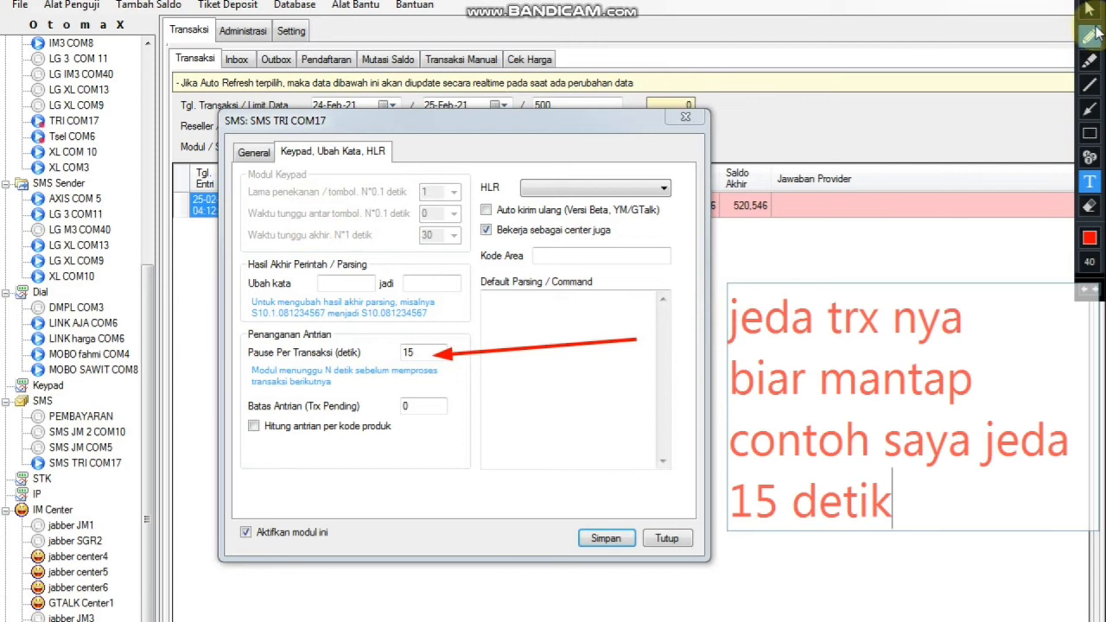
click(1073, 2)
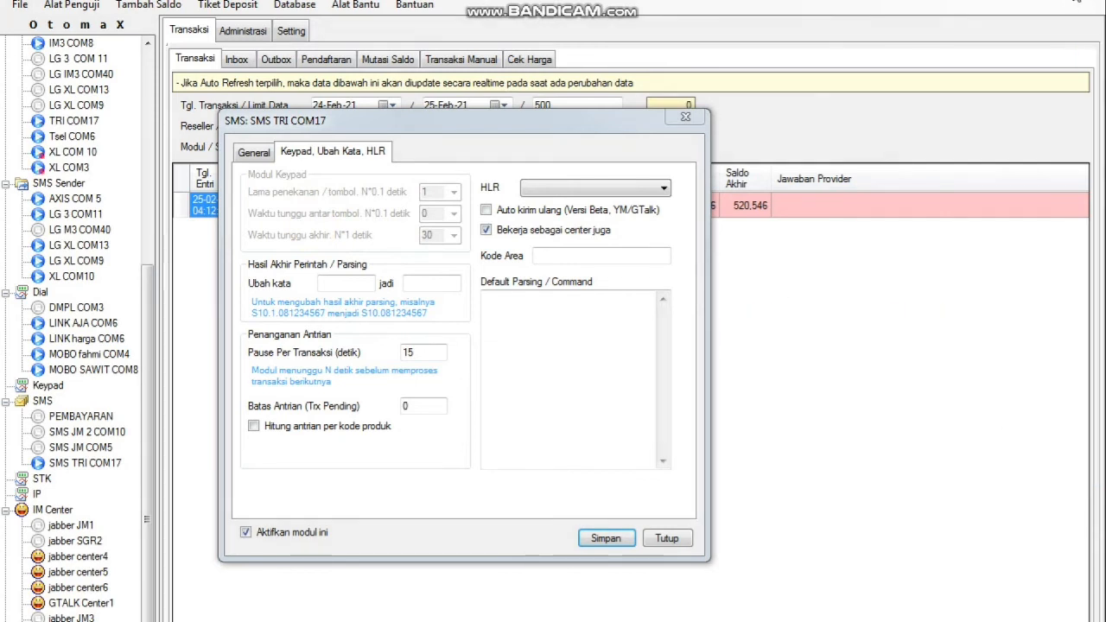
Return to the General settings page and close the SMS TRI COM17 dialog with Tutup.
click(1073, 2)
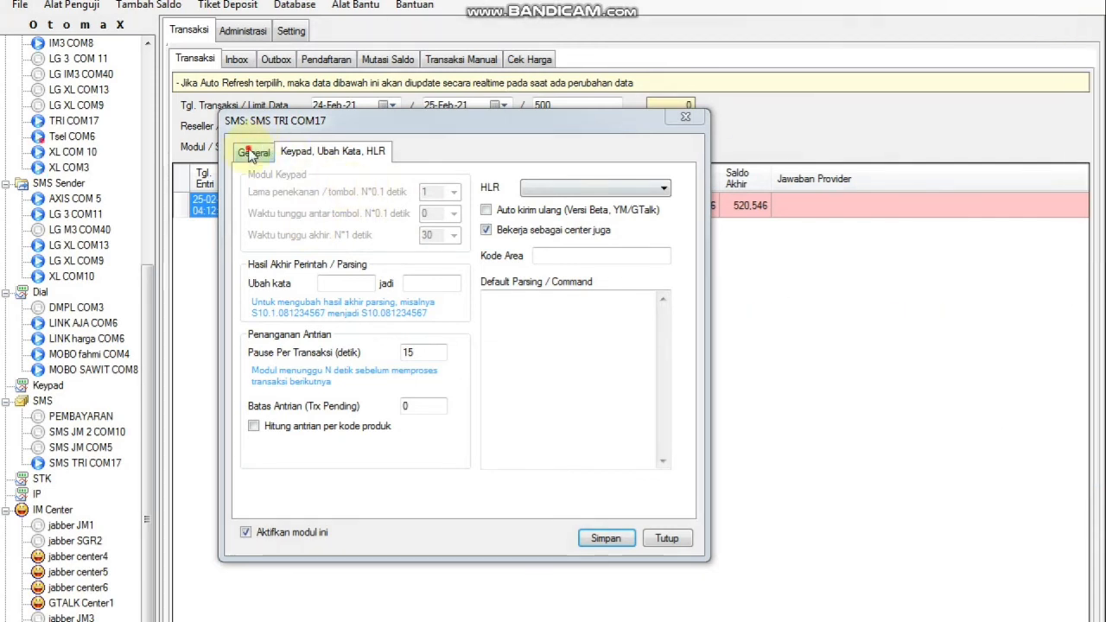
click(254, 152)
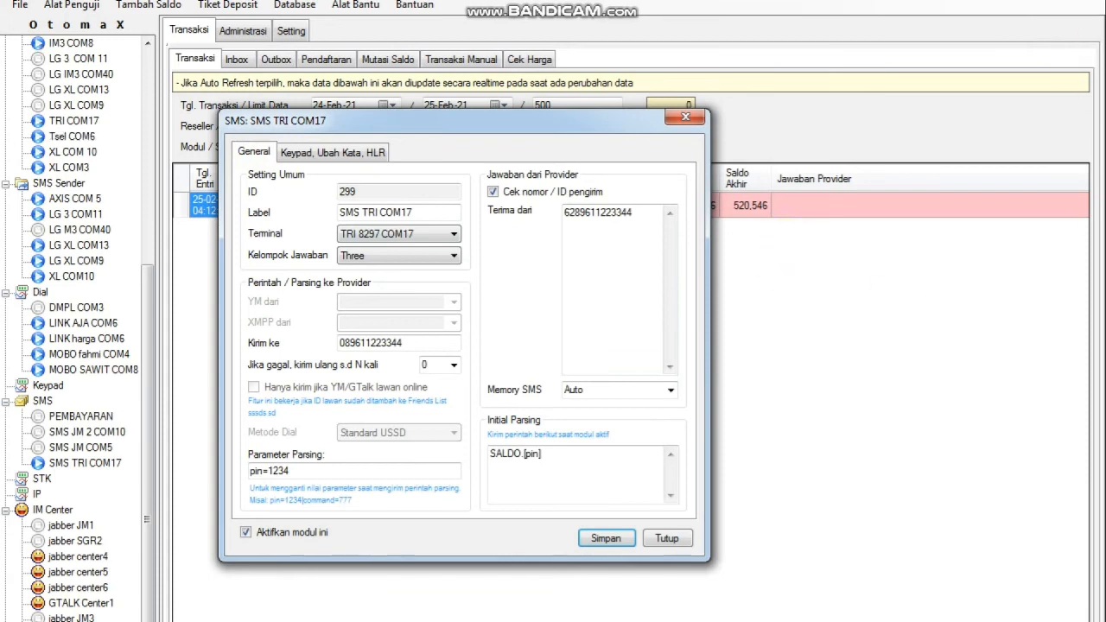
click(682, 542)
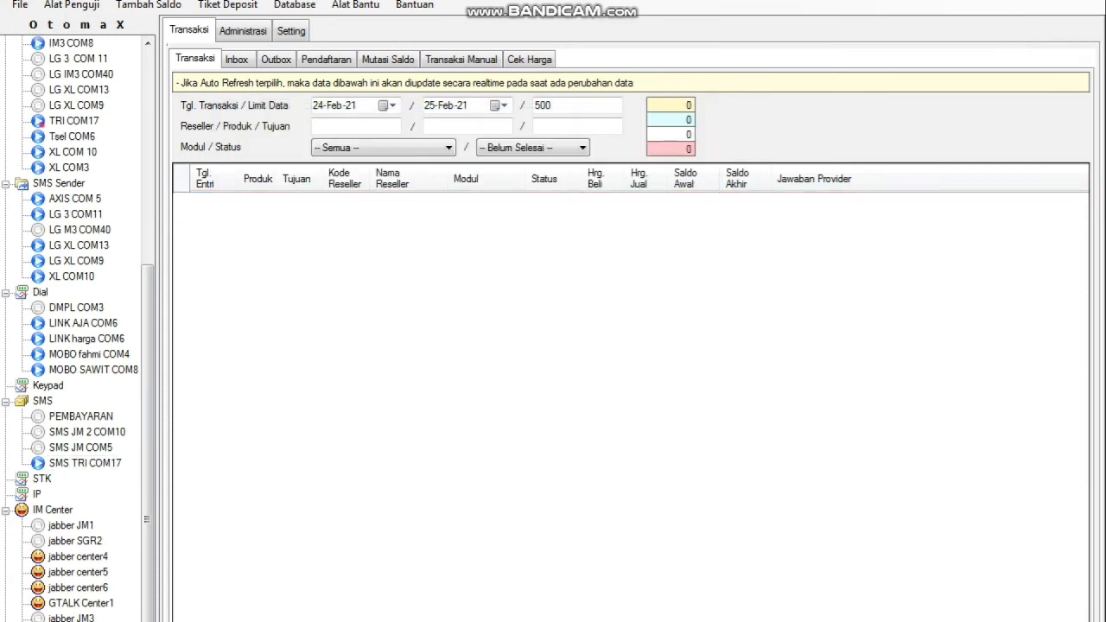
Caption the empty list 'gampang kan boskuuuu / untuk setting SMS biar chip tri nya bisa / transaksi', then clear it.
mouse_move(1078, 2)
click(1089, 181)
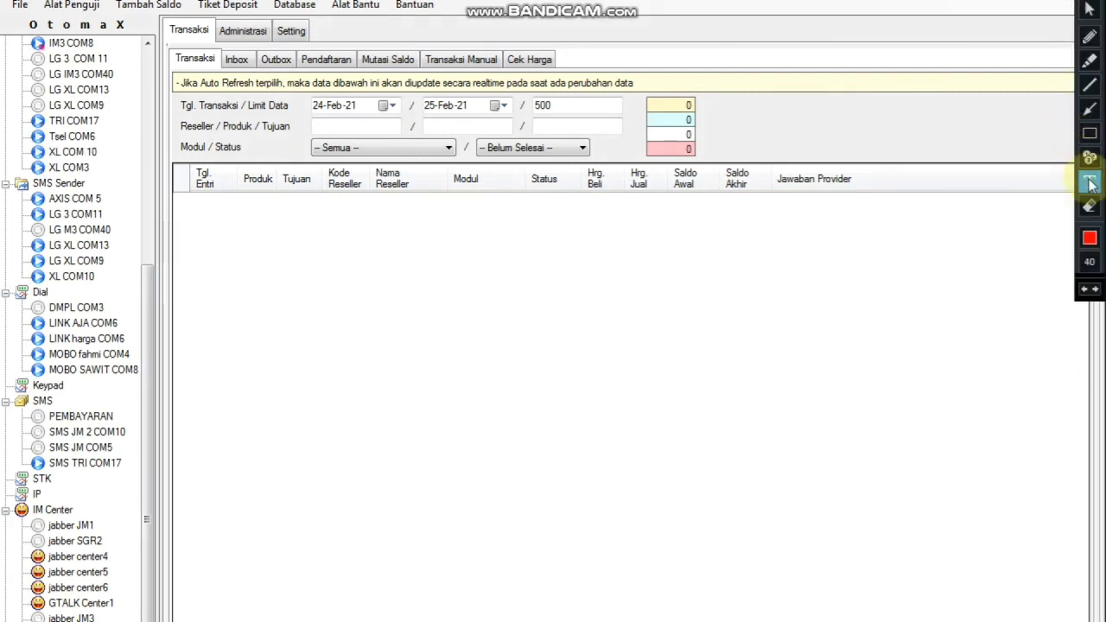
click(196, 259)
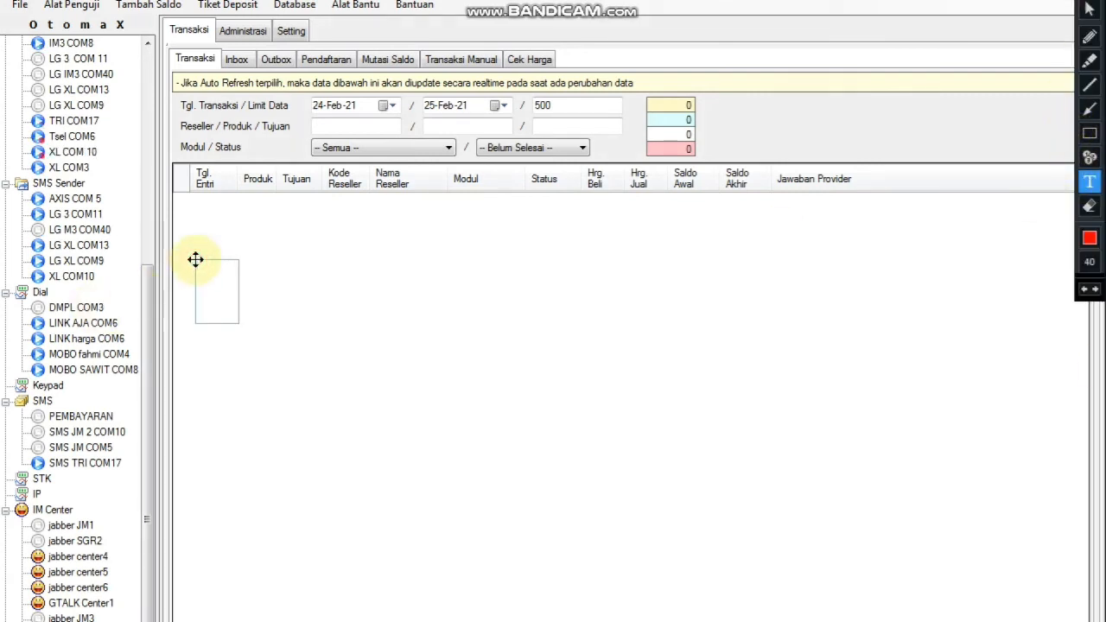
text(gampan)
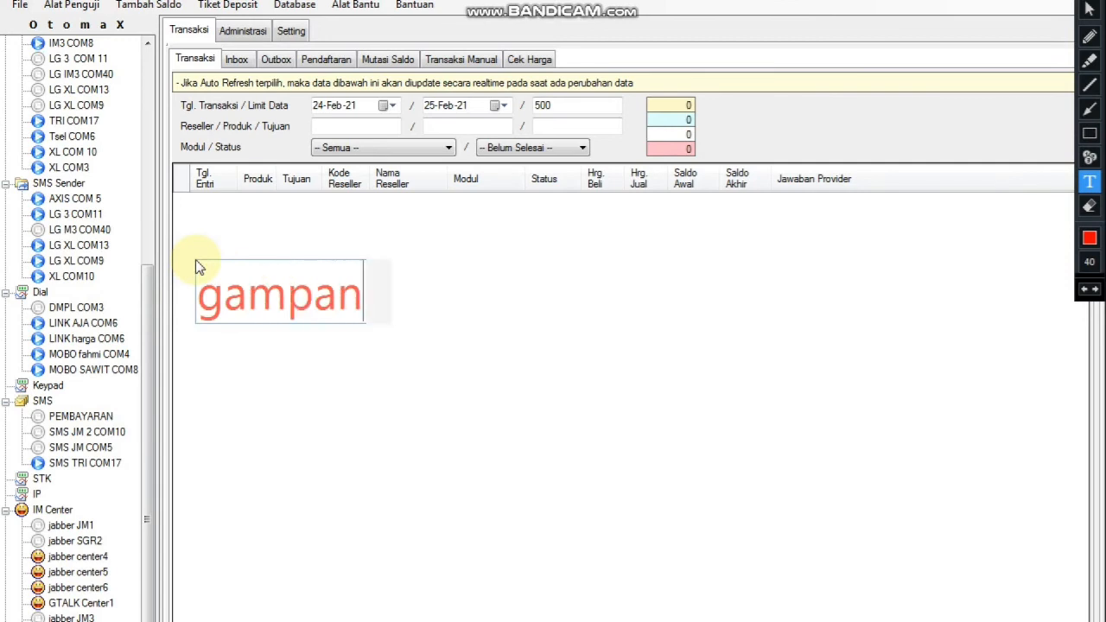
text(g kan boskuuuu)
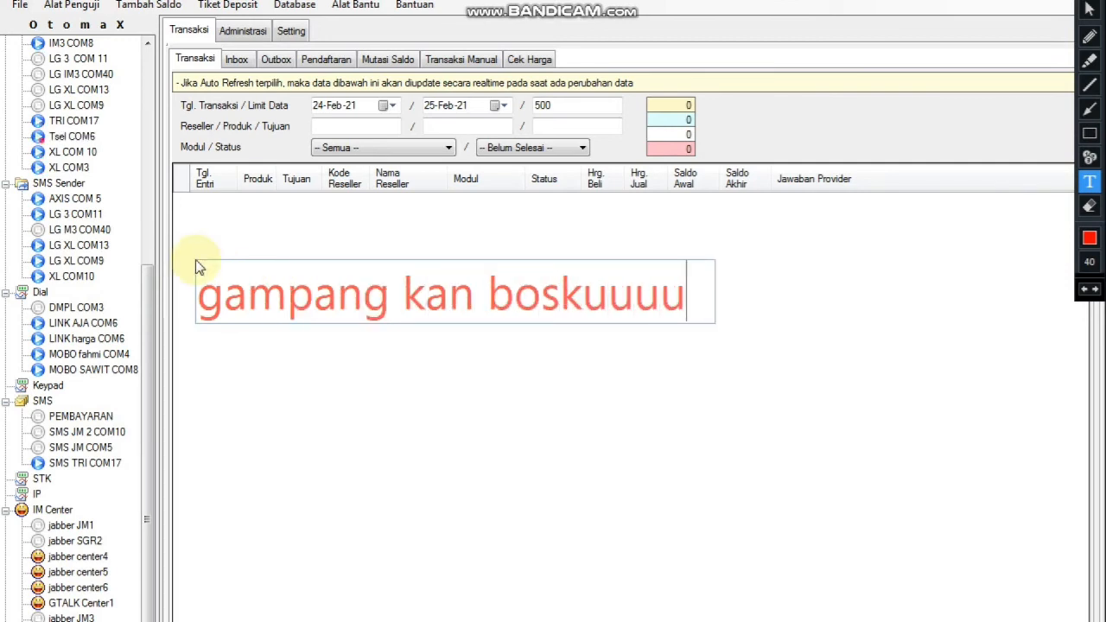
key(Return)
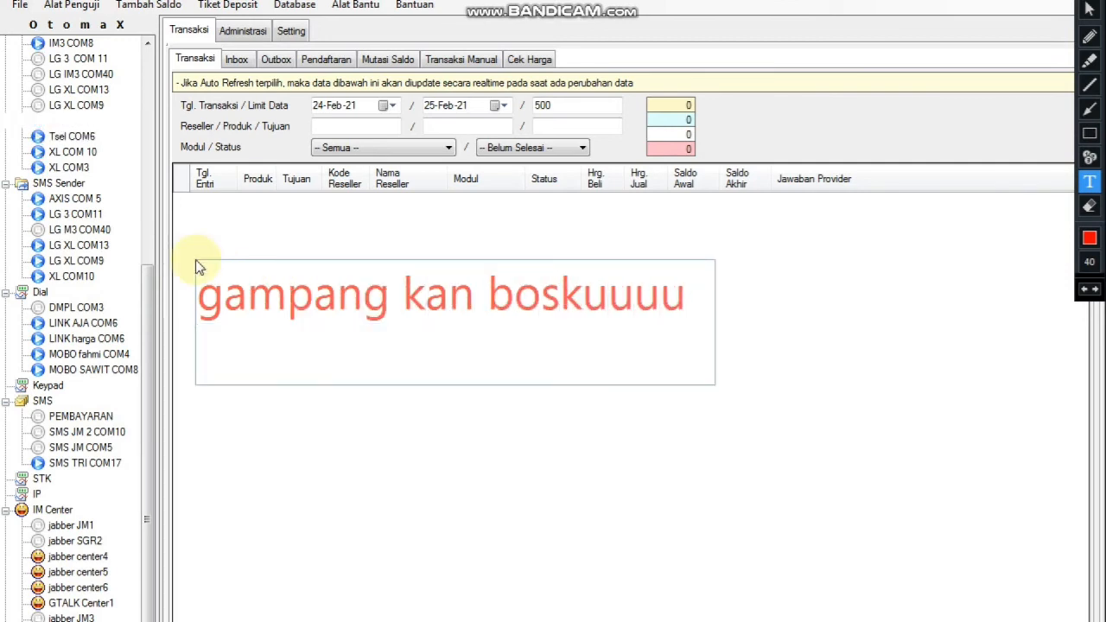
text(untuk)
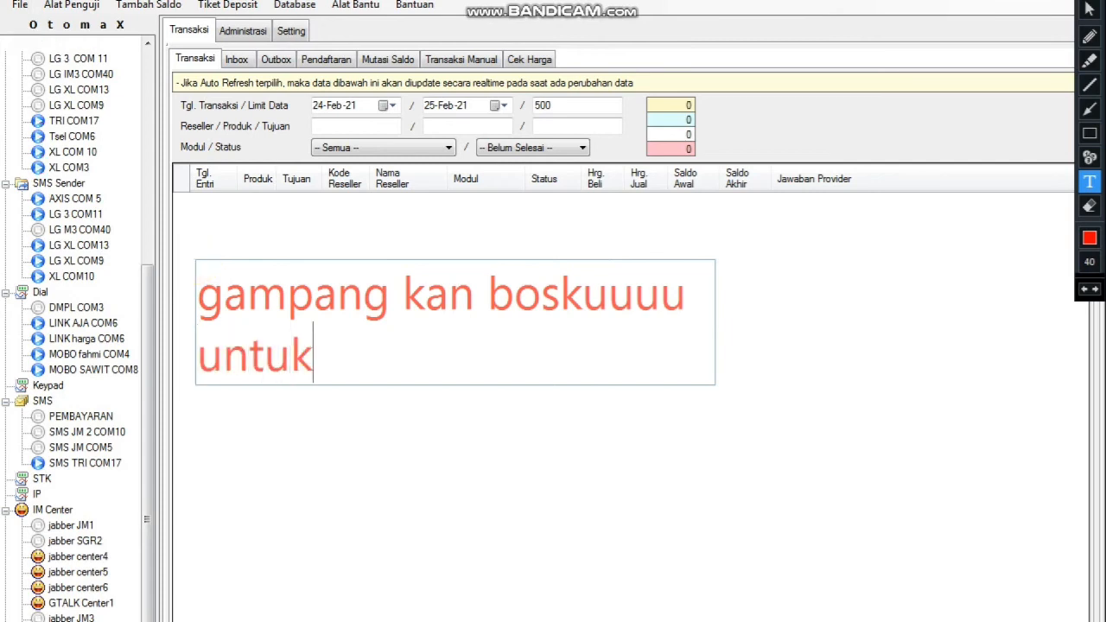
text( setting )
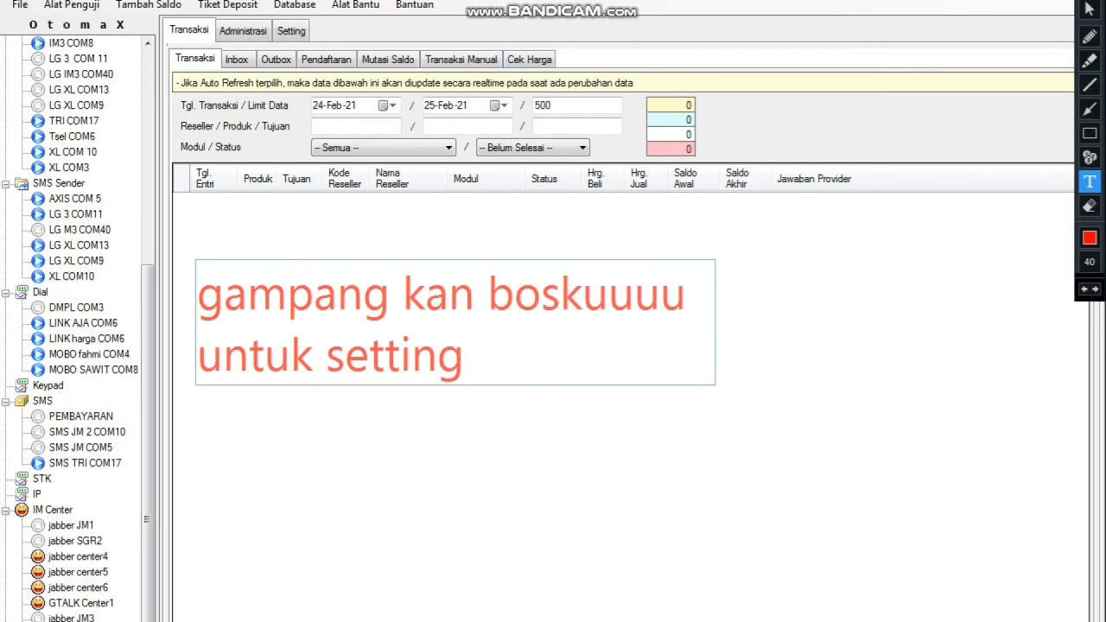
text(SMS)
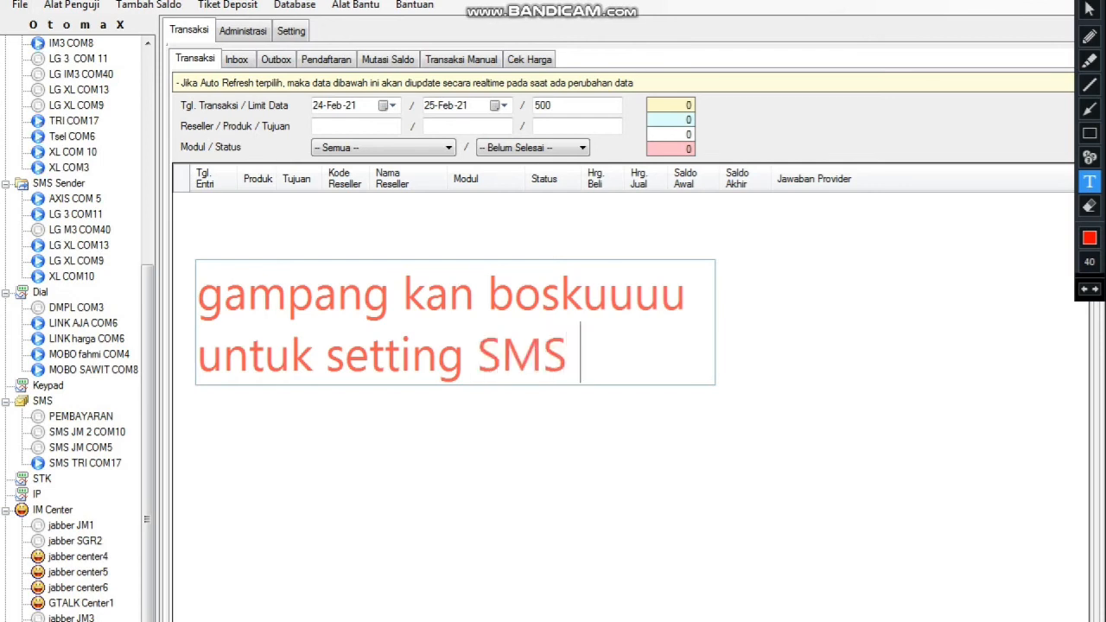
text( biar )
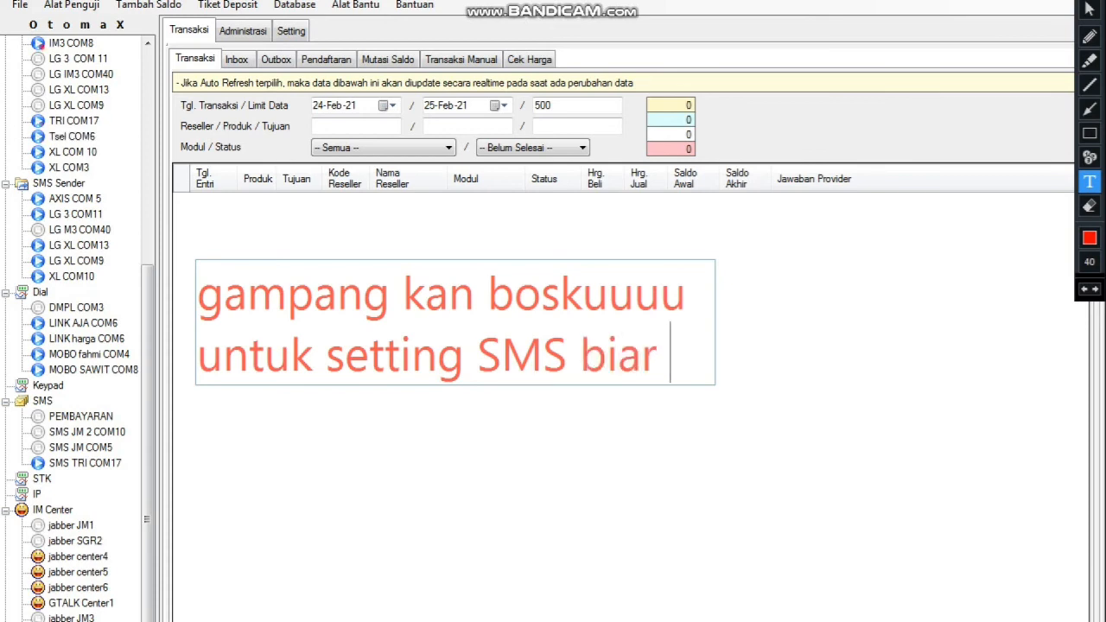
text(chip )
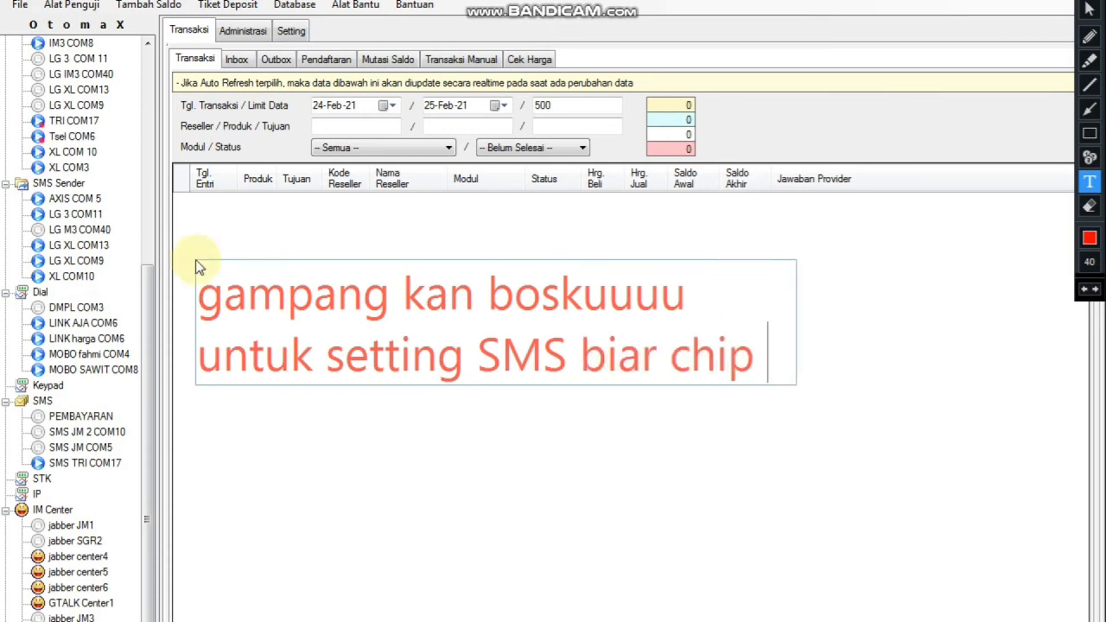
text(tri nya)
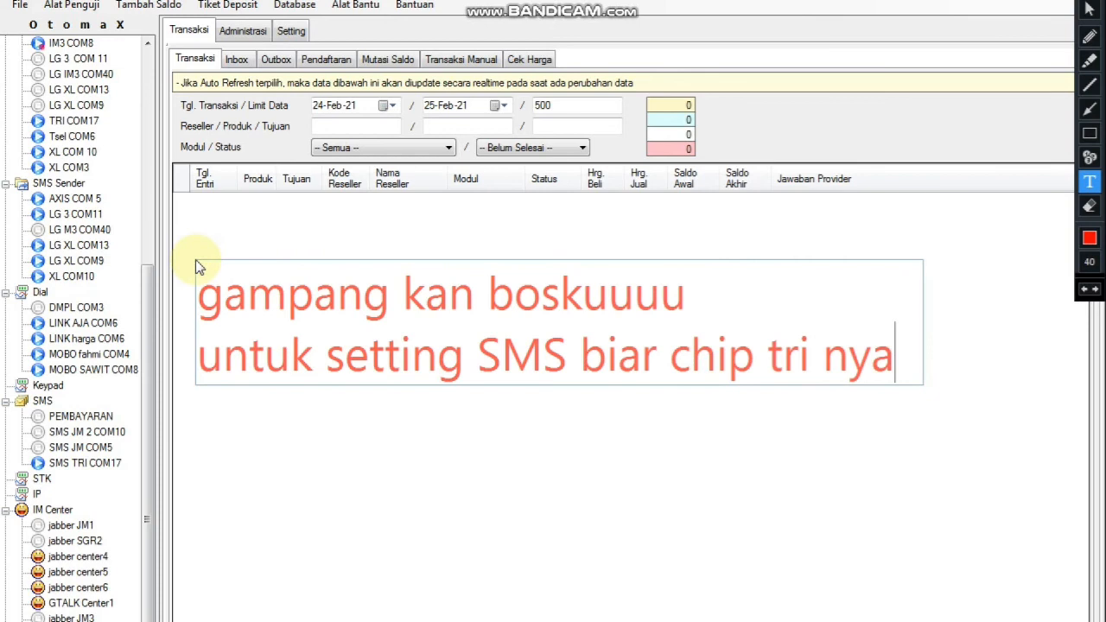
text( bisa)
key(Return)
text(transaksi)
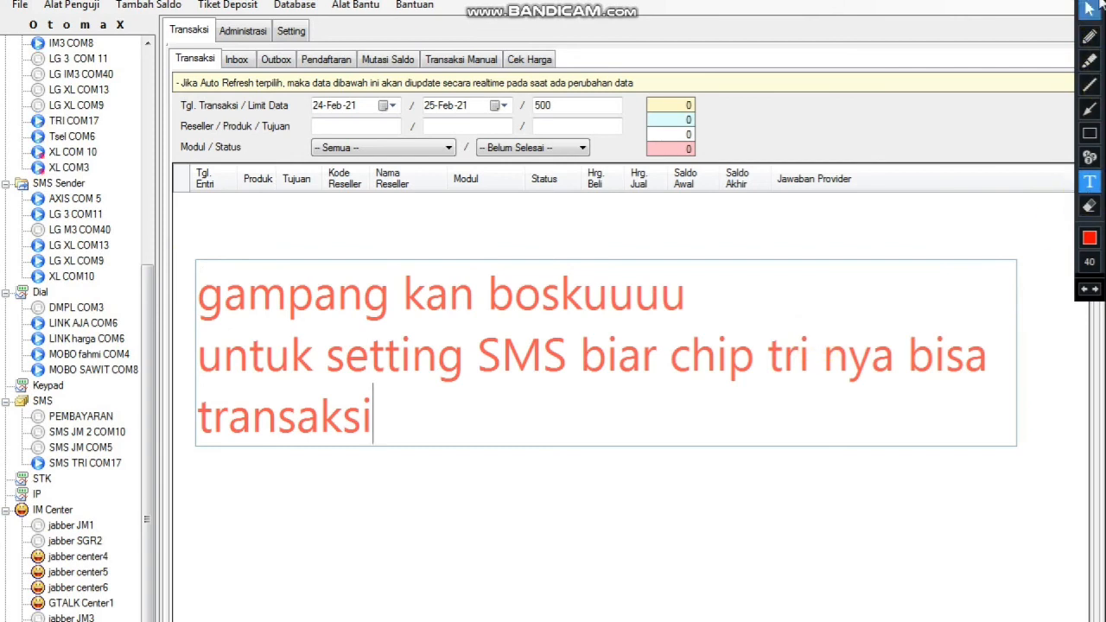
click(1091, 9)
Write 'see you next video / salam bang noob / yang newbie / yang berkreasi serba serbi / apa pun itu boskuuuu'.
click(205, 256)
text(see )
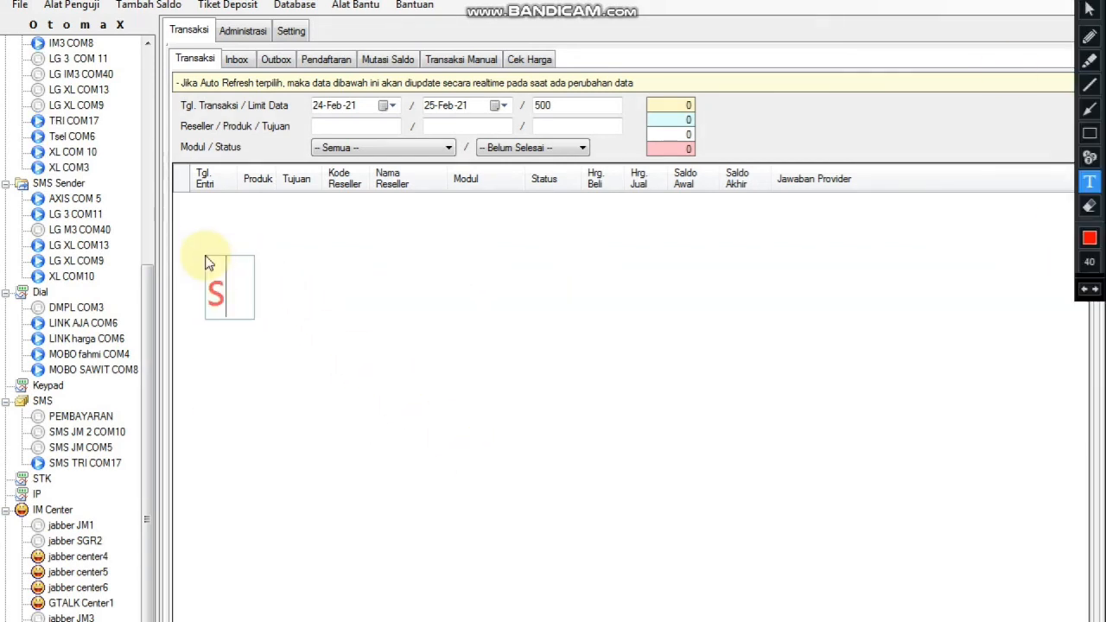
text(youi)
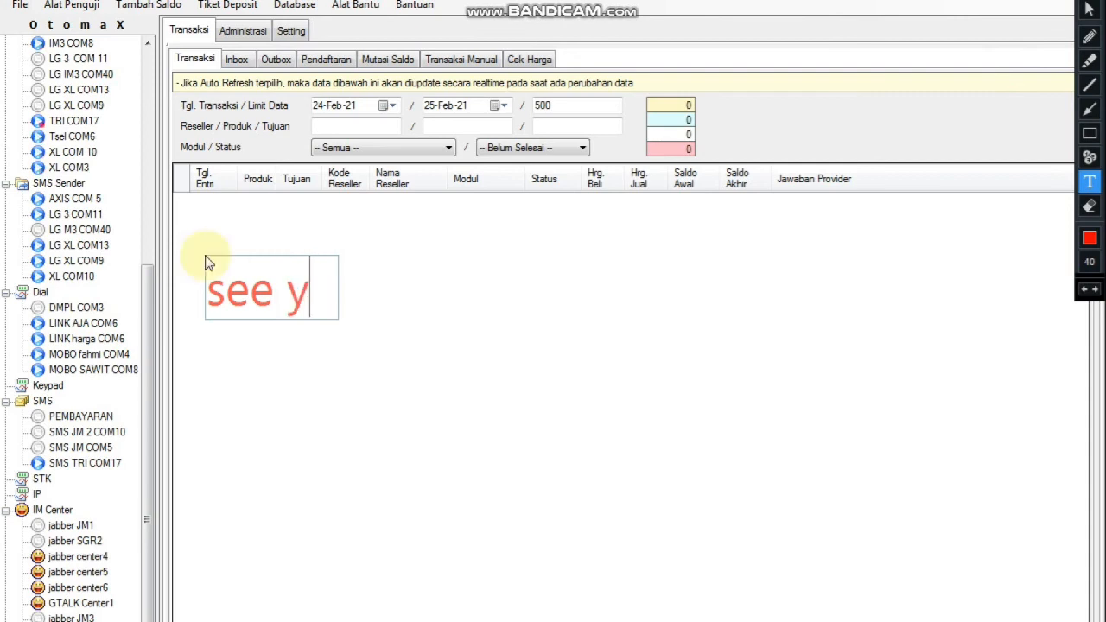
key(BackSpace)
key(BackSpace)
text(u ne)
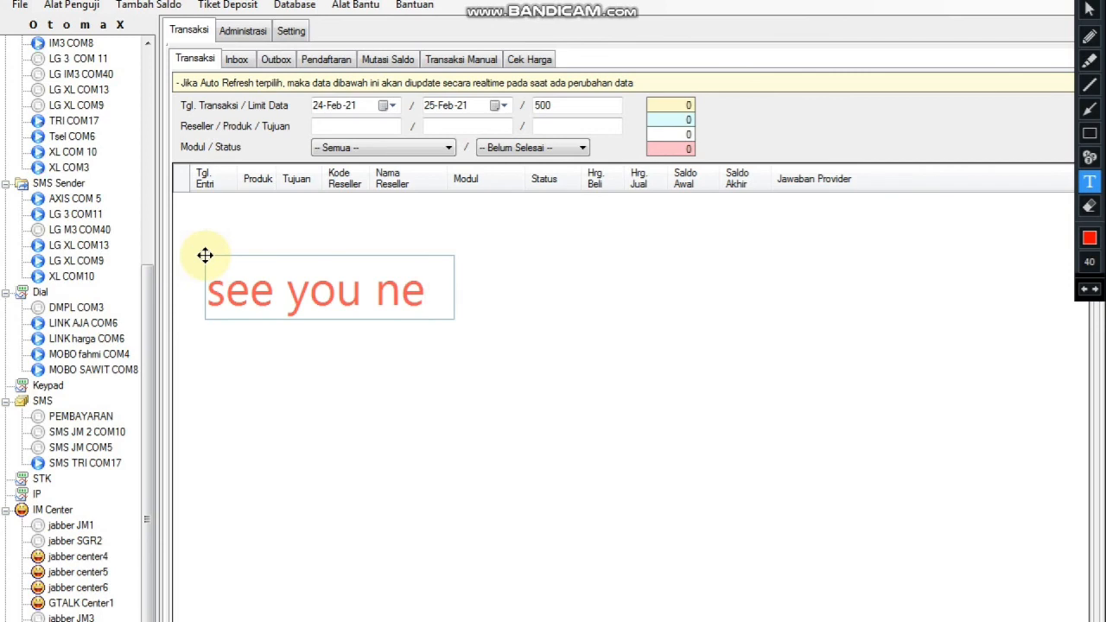
text(xt video)
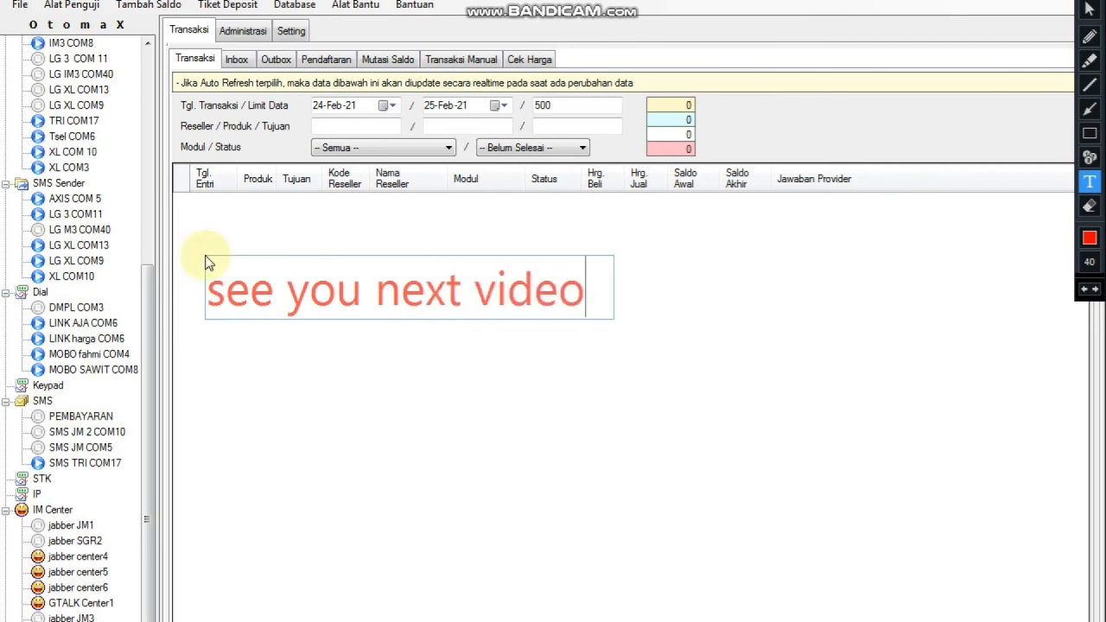
key(Return)
text(sala)
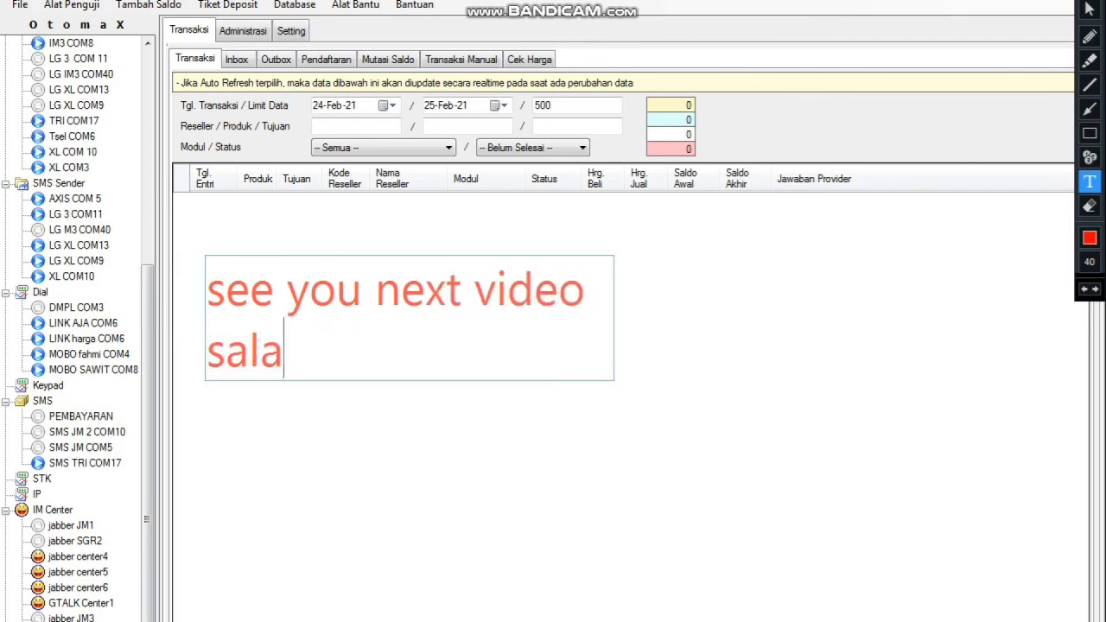
text(m bang noob)
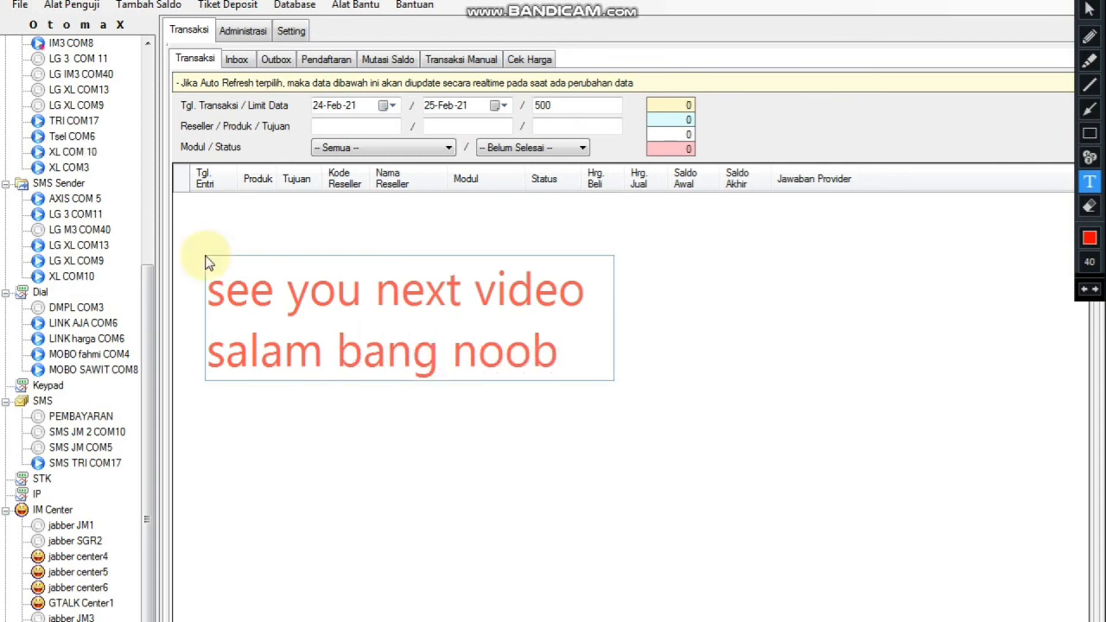
key(Return)
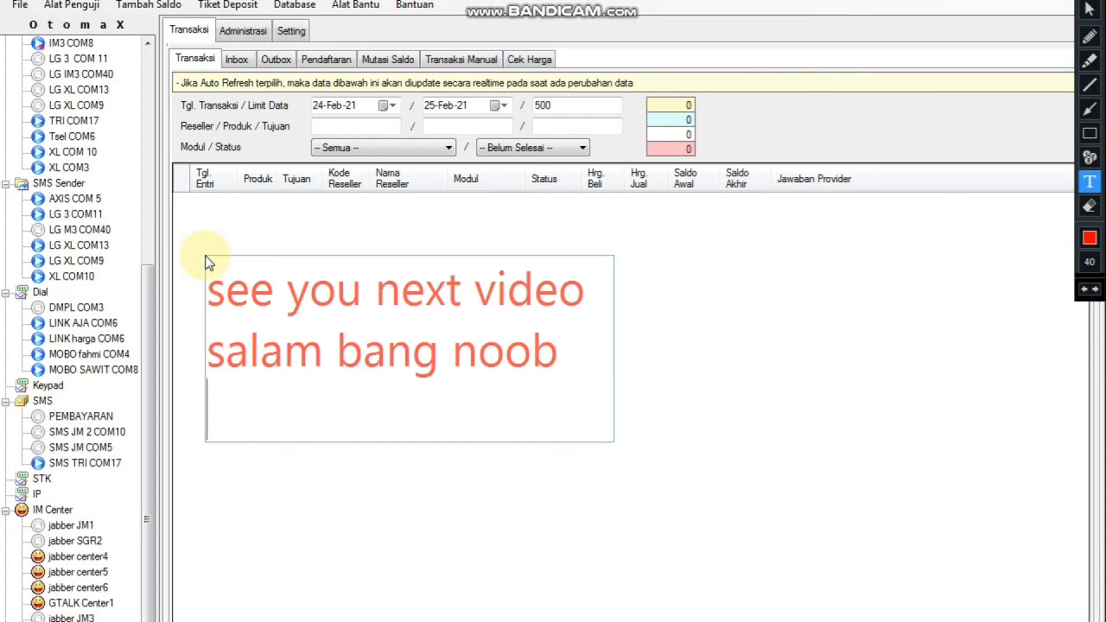
text(yang newbie)
key(Return)
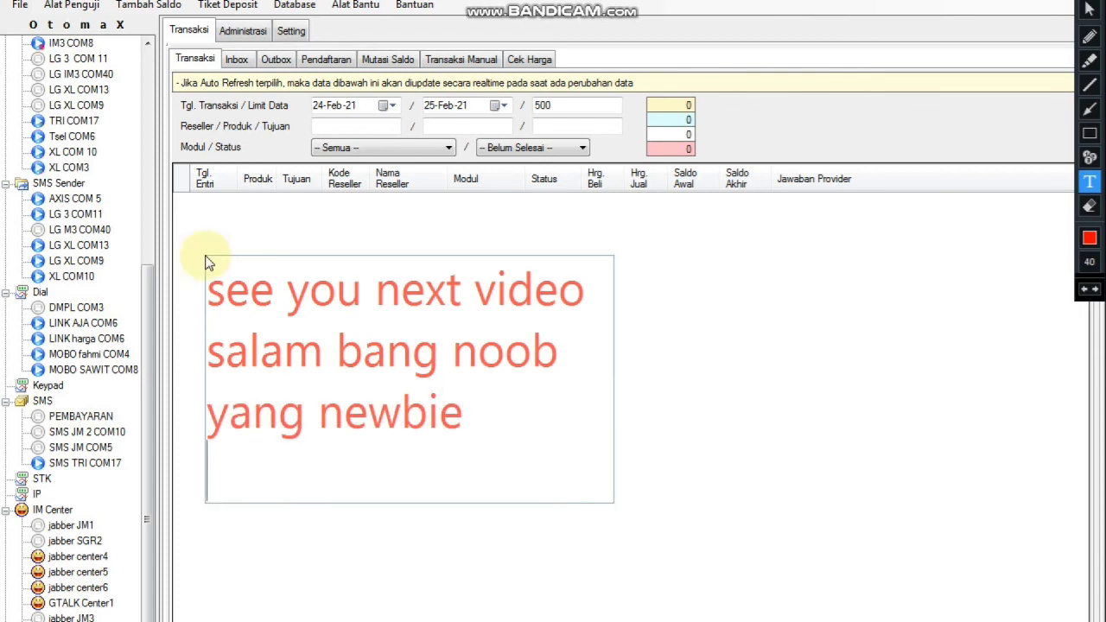
text(yang berk)
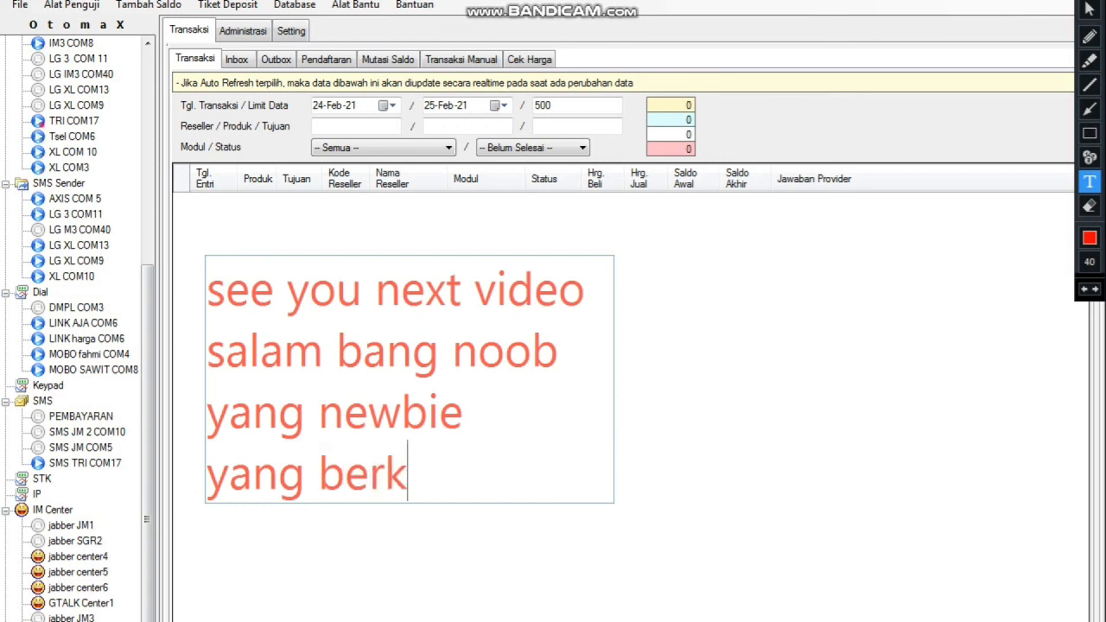
text(reasi ser)
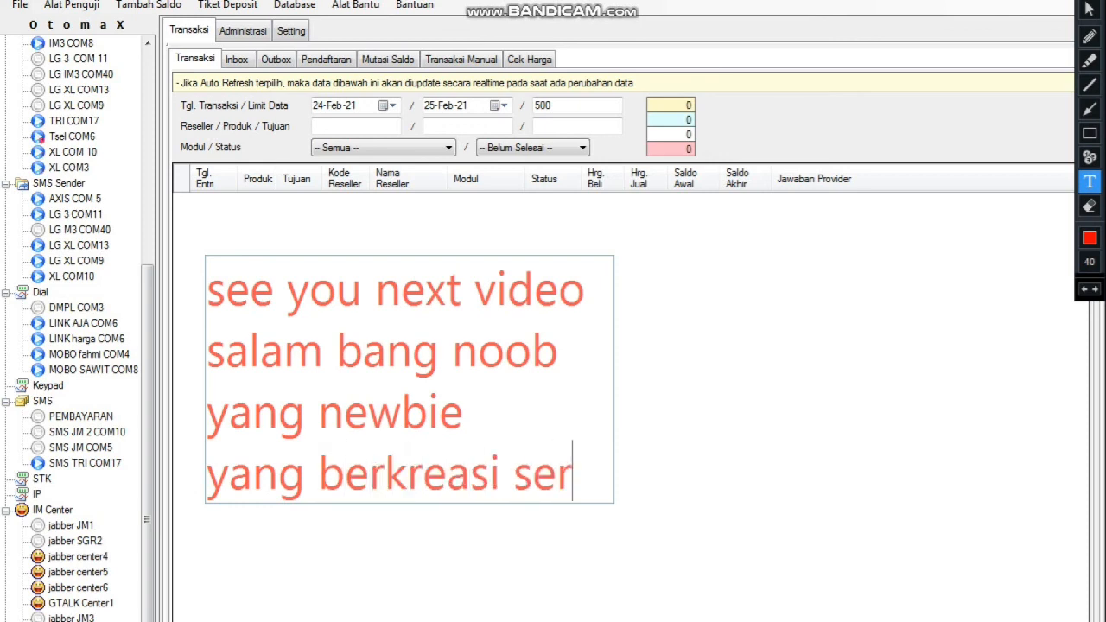
text(ba serbi)
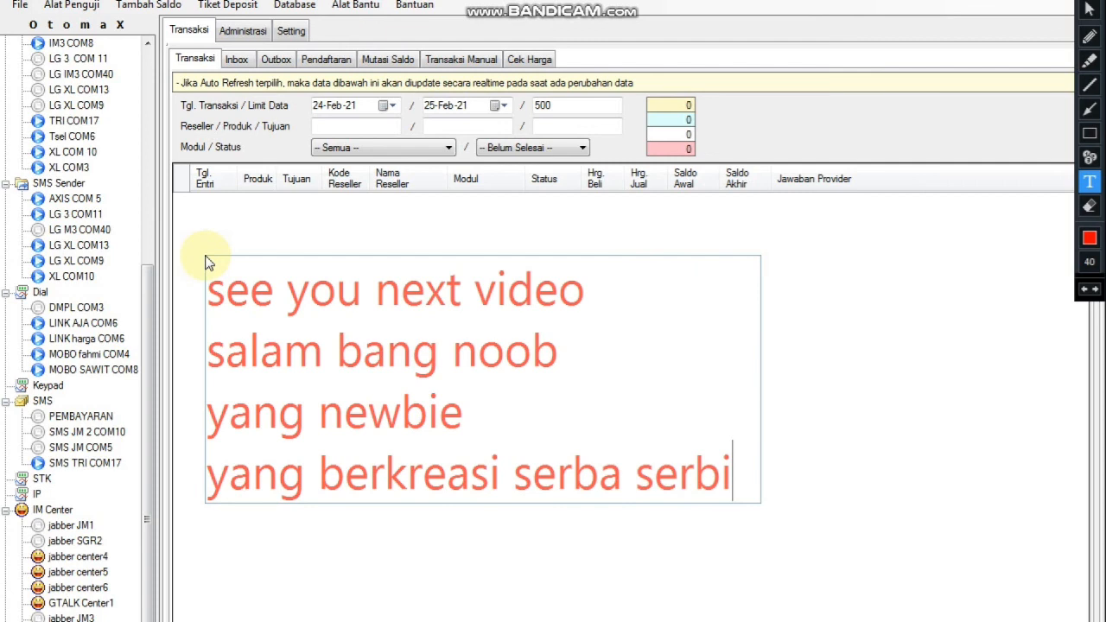
key(Return)
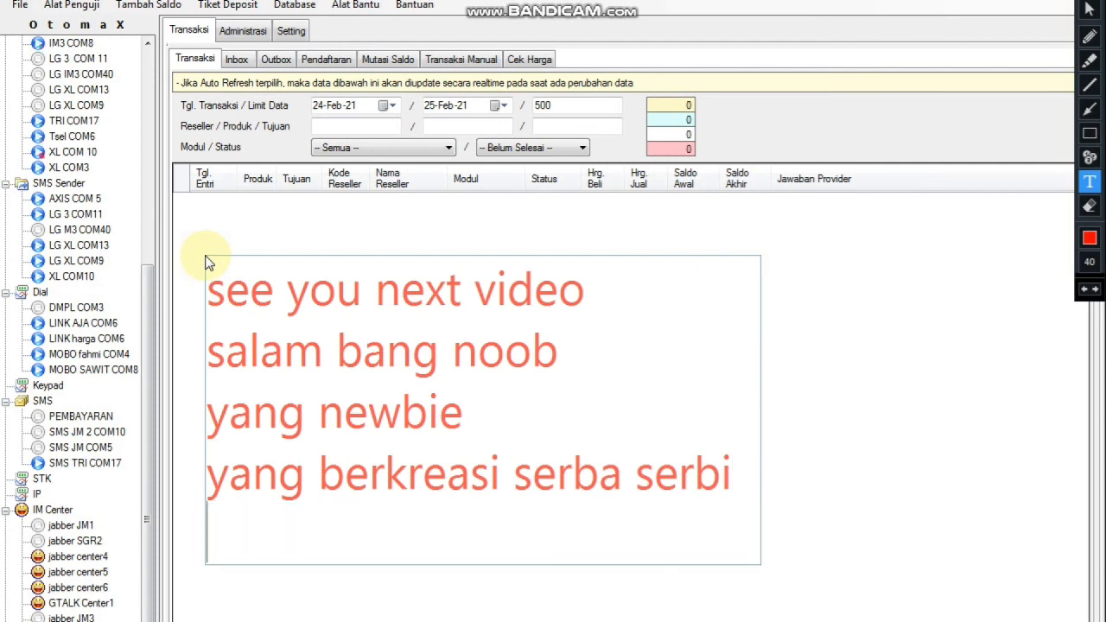
text(apa pun )
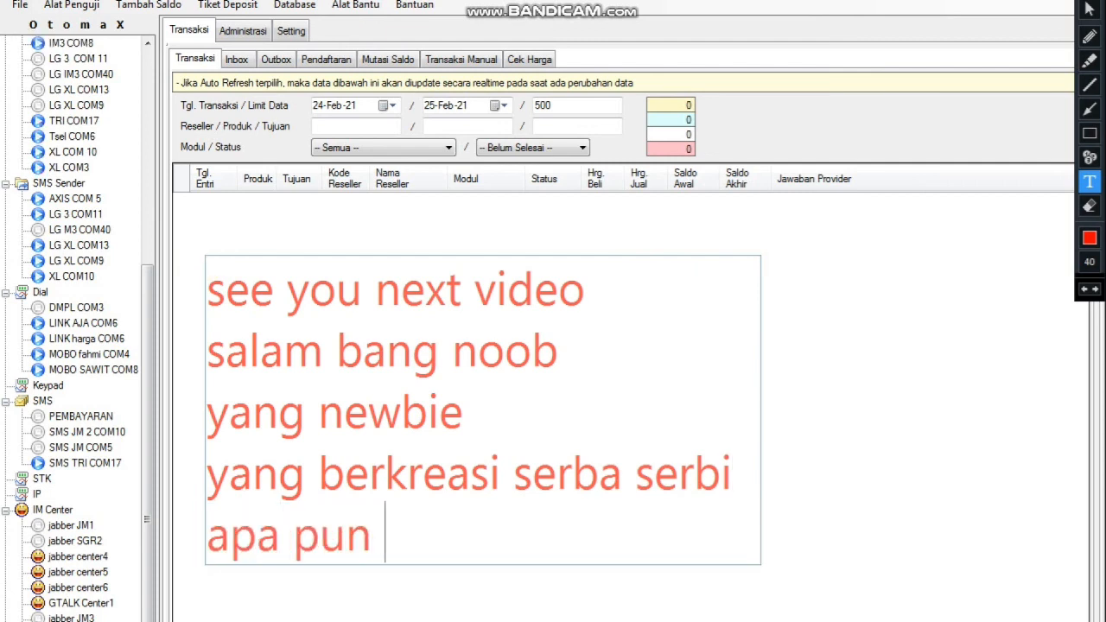
text(itu boskuuuu)
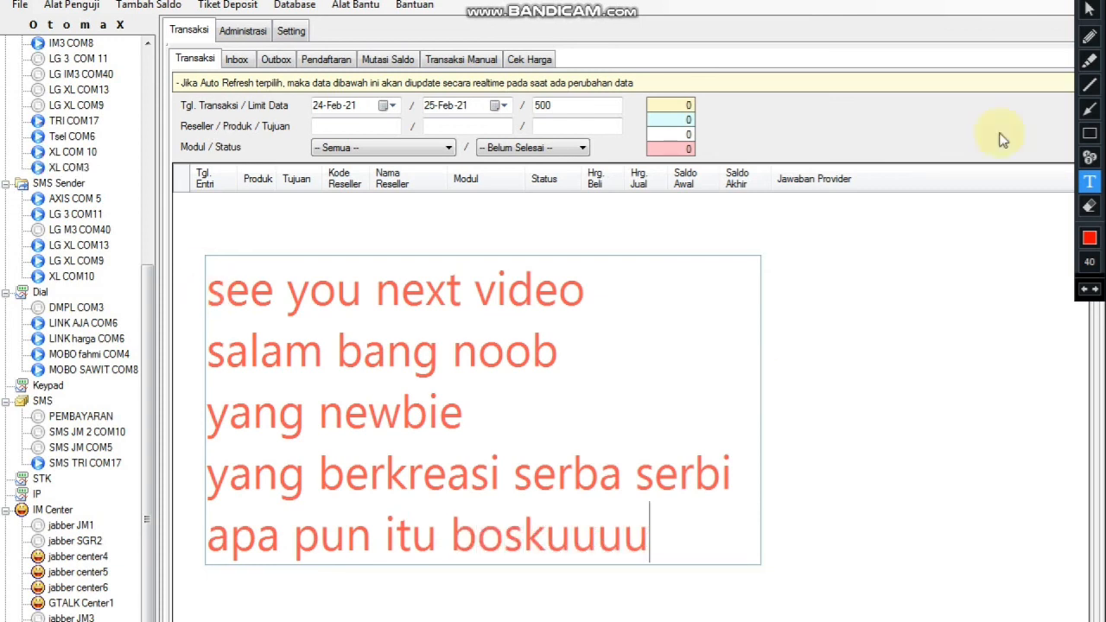
Clear the sign-off caption and write 'SALAM JURAGAN PULSA' at the grid's left.
click(1096, 0)
click(1085, 2)
click(177, 333)
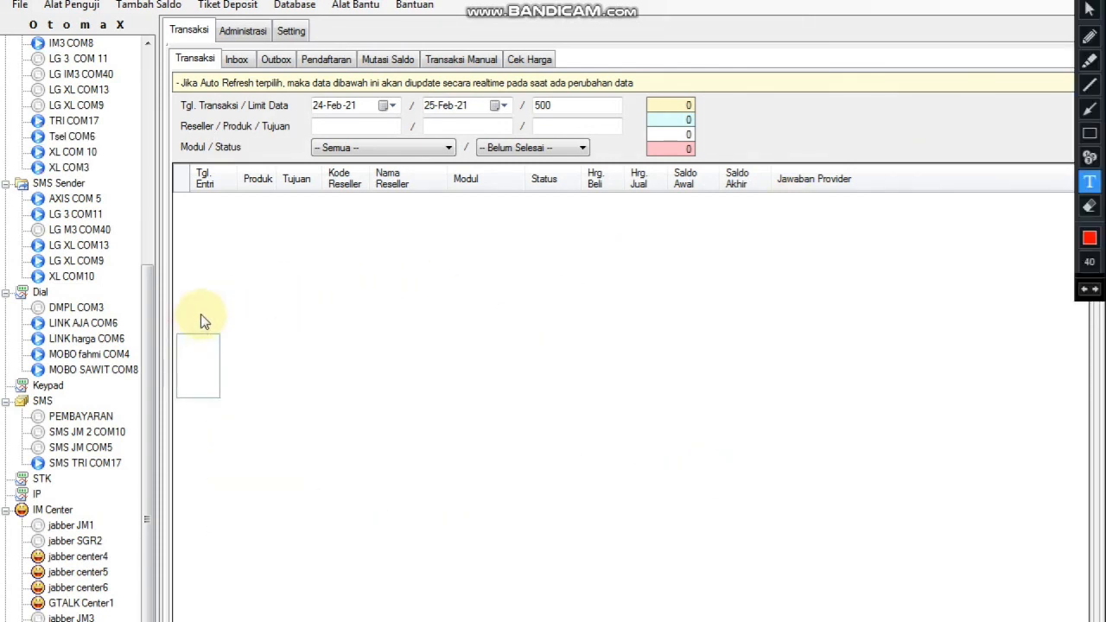
text(SALAM)
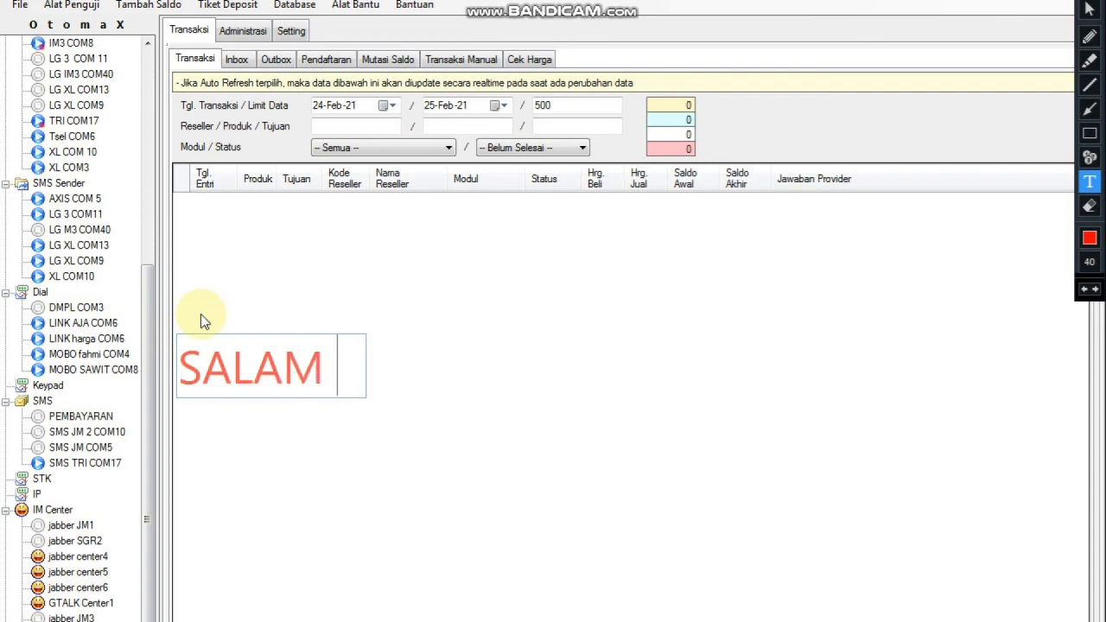
text( JURAGAN )
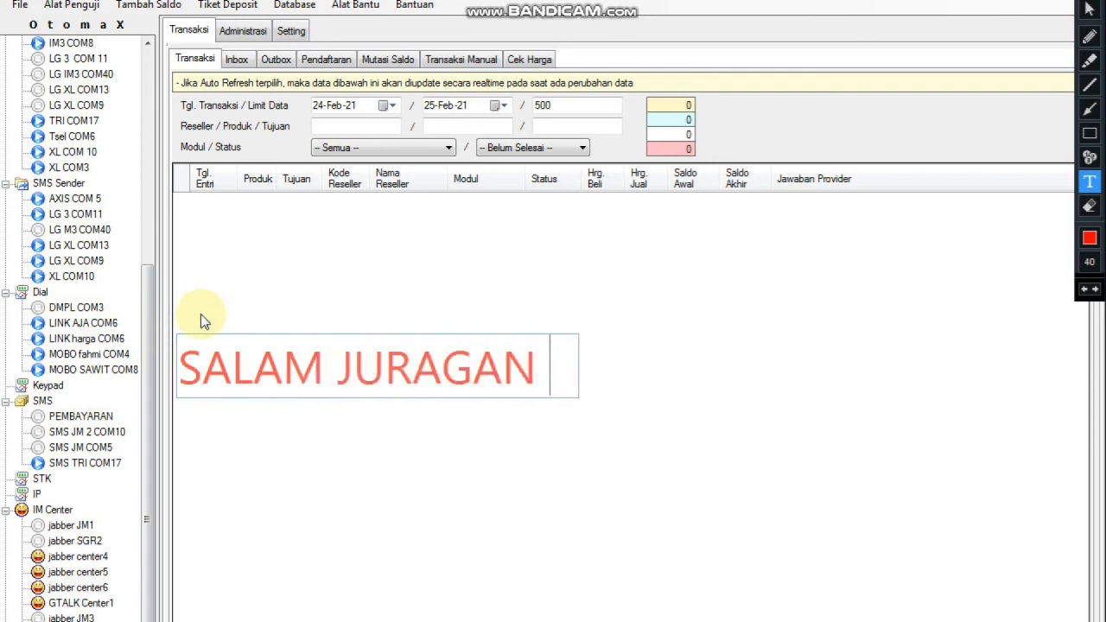
text(PULSA)
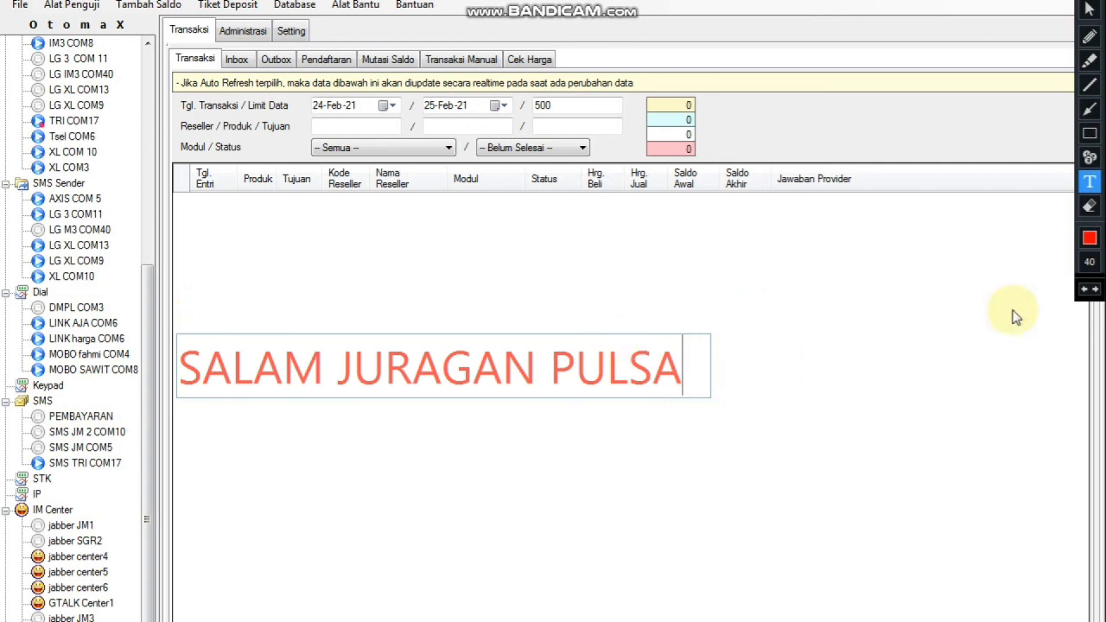
Swap in the caption 'BELAJAR SERVER PULSA / SETTING CHIP TRI / PEMBELAJARAN PART 6'.
click(1094, 4)
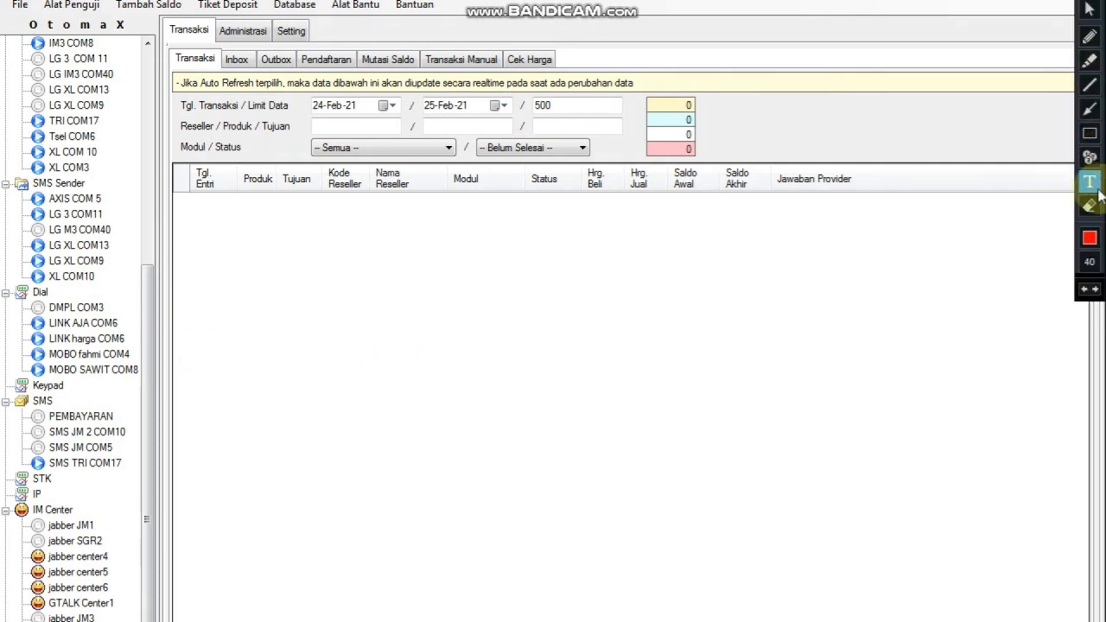
drag(292, 328, 244, 273)
text(BE)
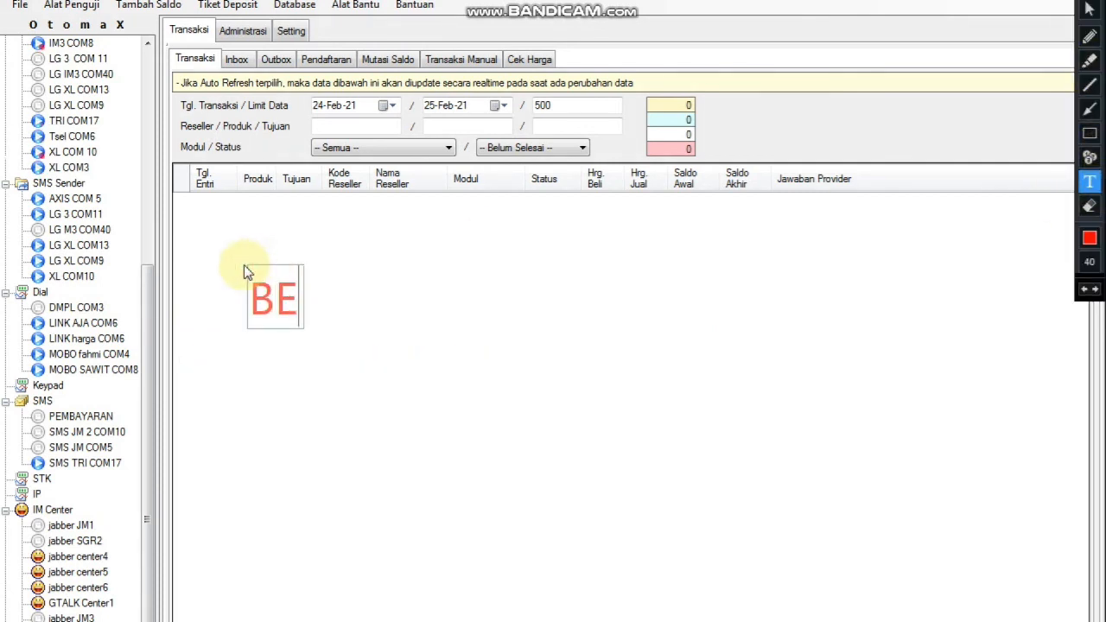
text(LAJAR SERVER PULSA)
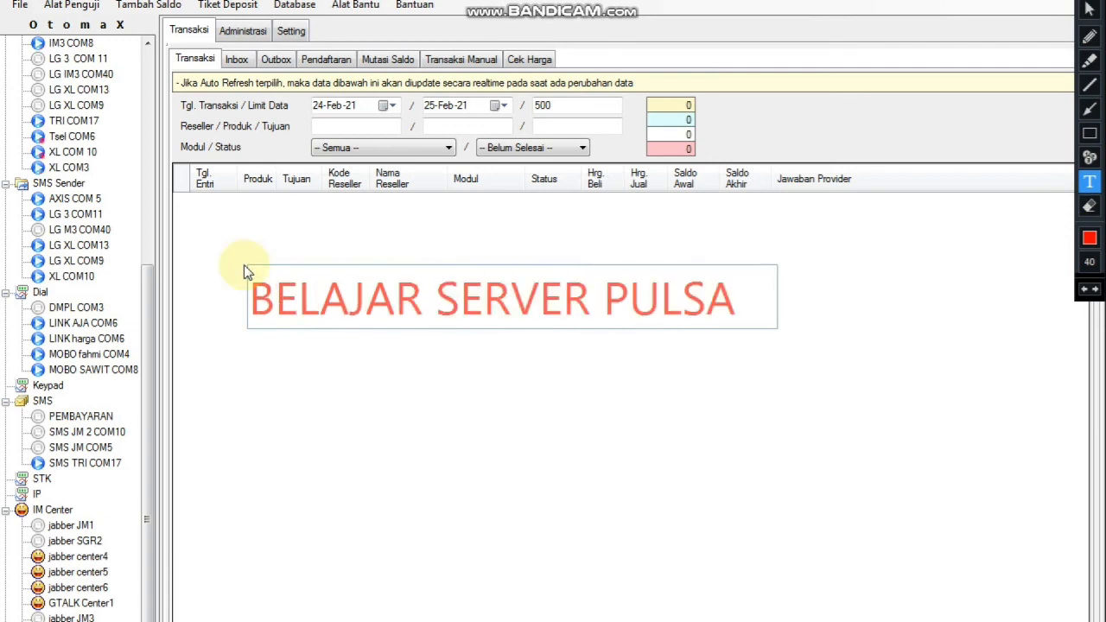
key(Return)
text(SET)
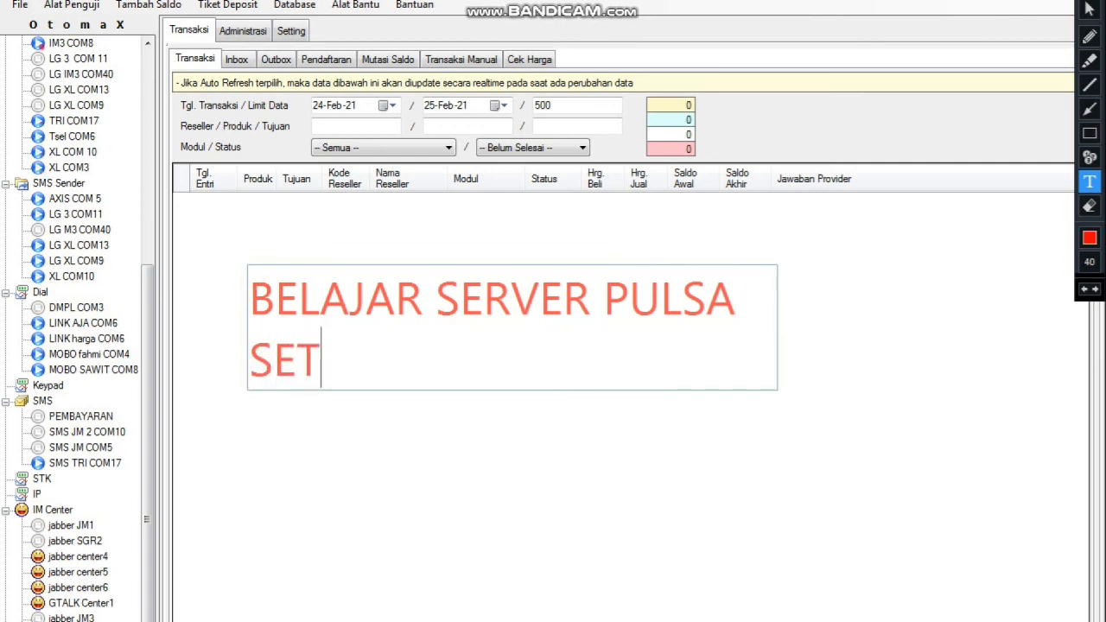
text(TING)
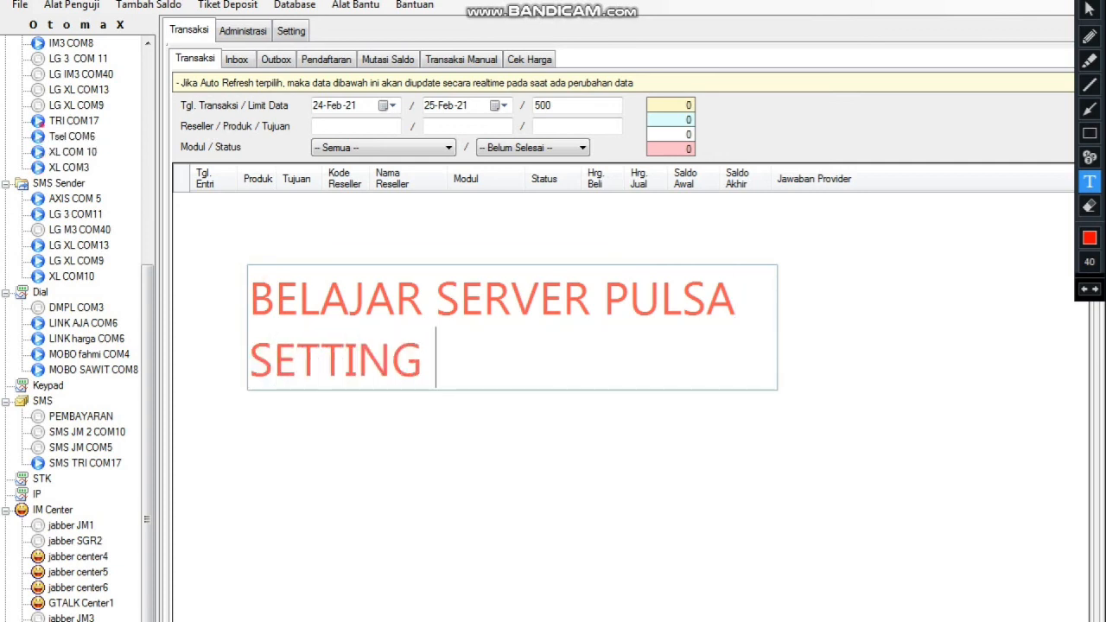
text( CHIP TRI)
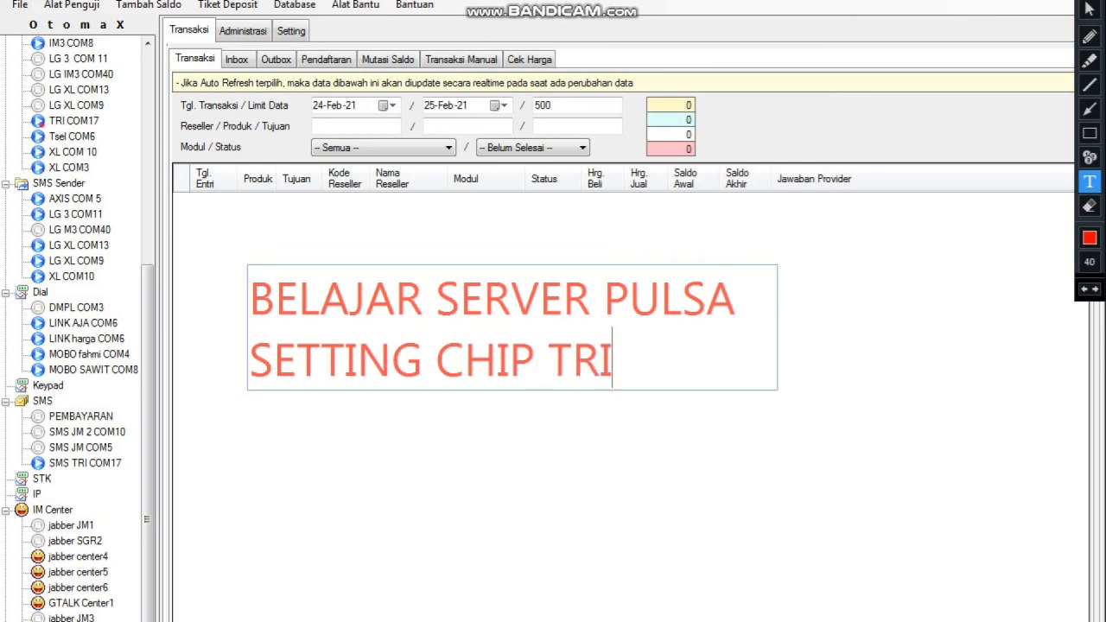
key(Return)
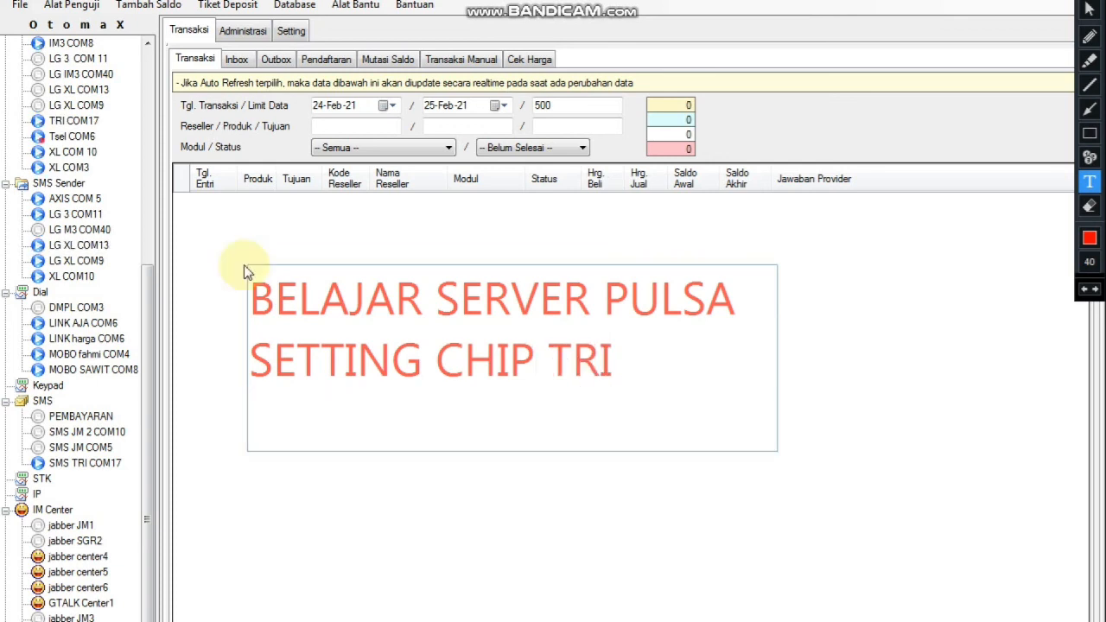
text(P)
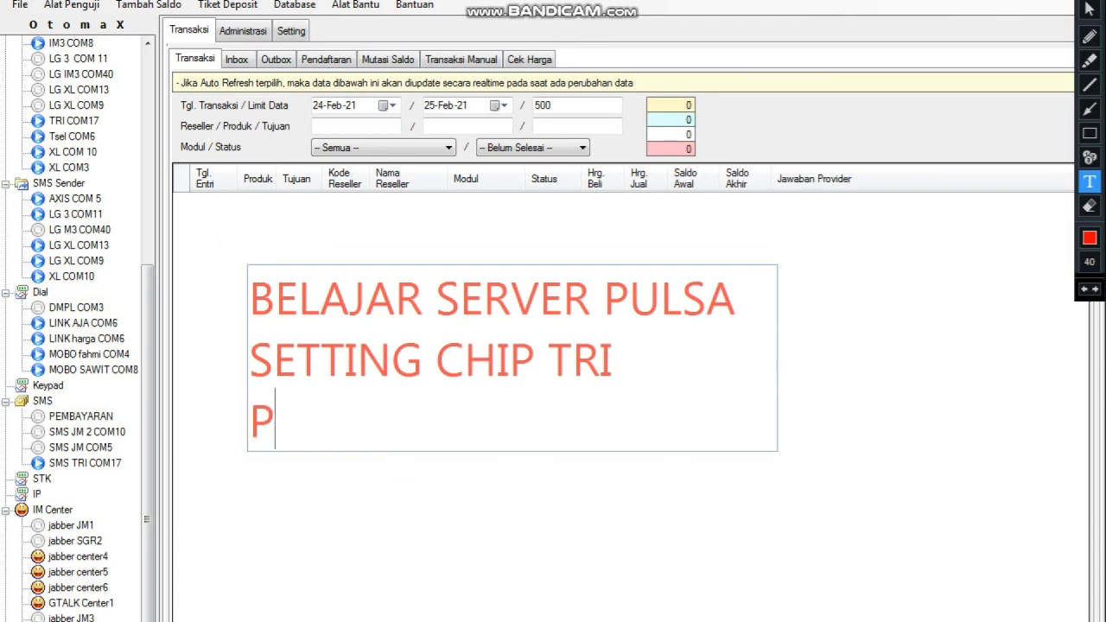
text(EMBELAJARAN)
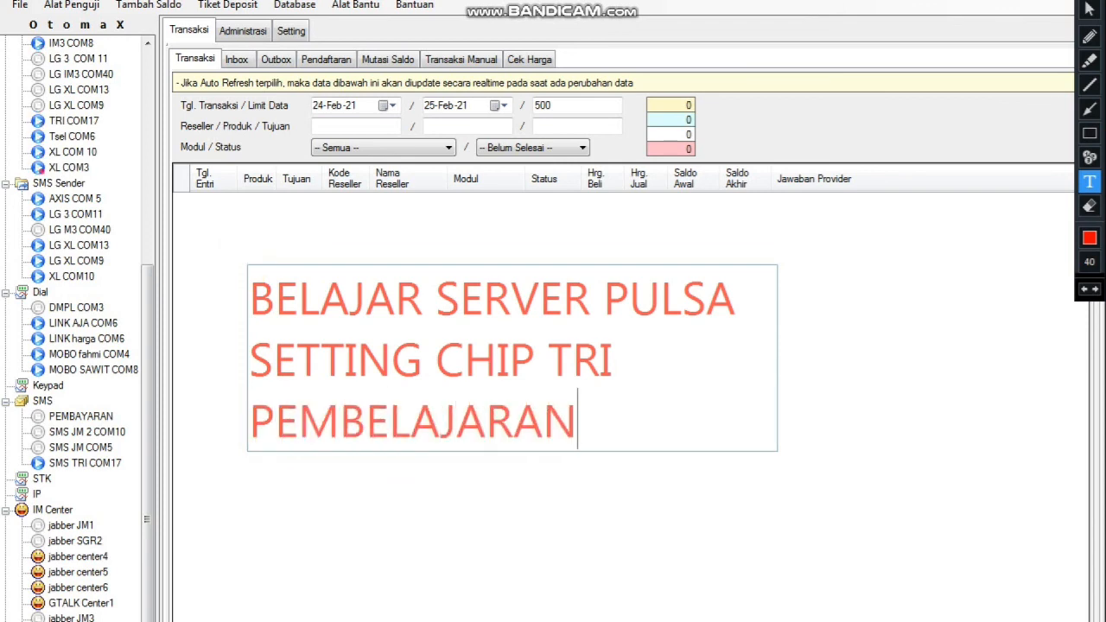
text( PART 6)
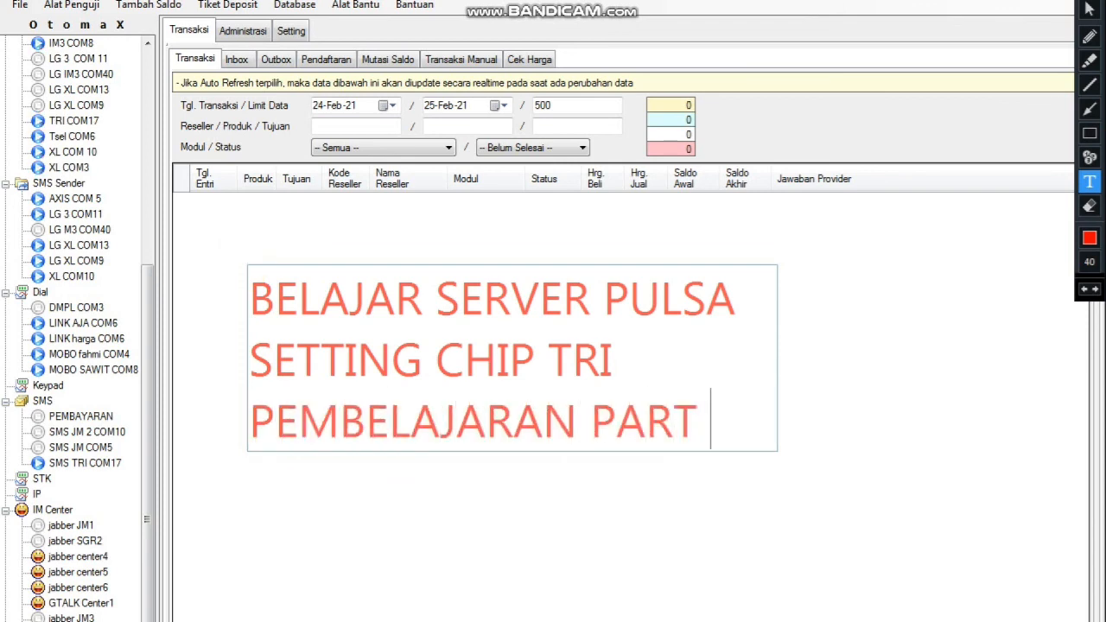